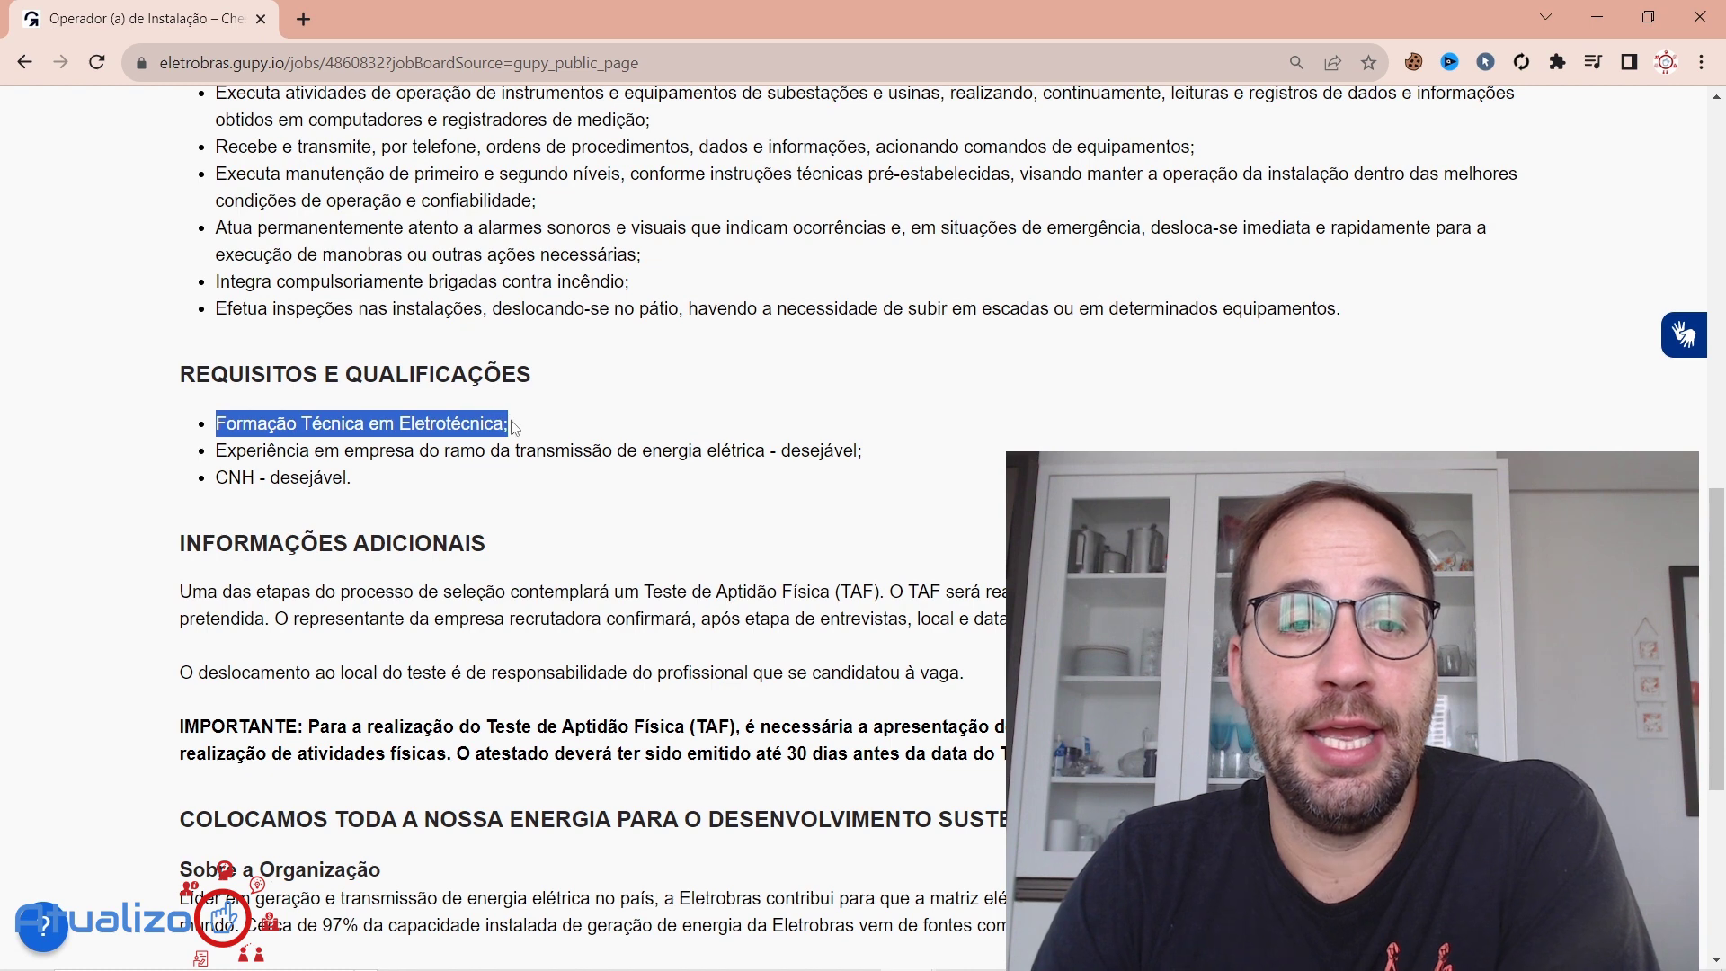
Step: Examine the job posting's requirements and the additional information about the Teste de Aptidão Física (TAF)
left_click_drag(257, 450, 803, 442)
left_click(407, 447)
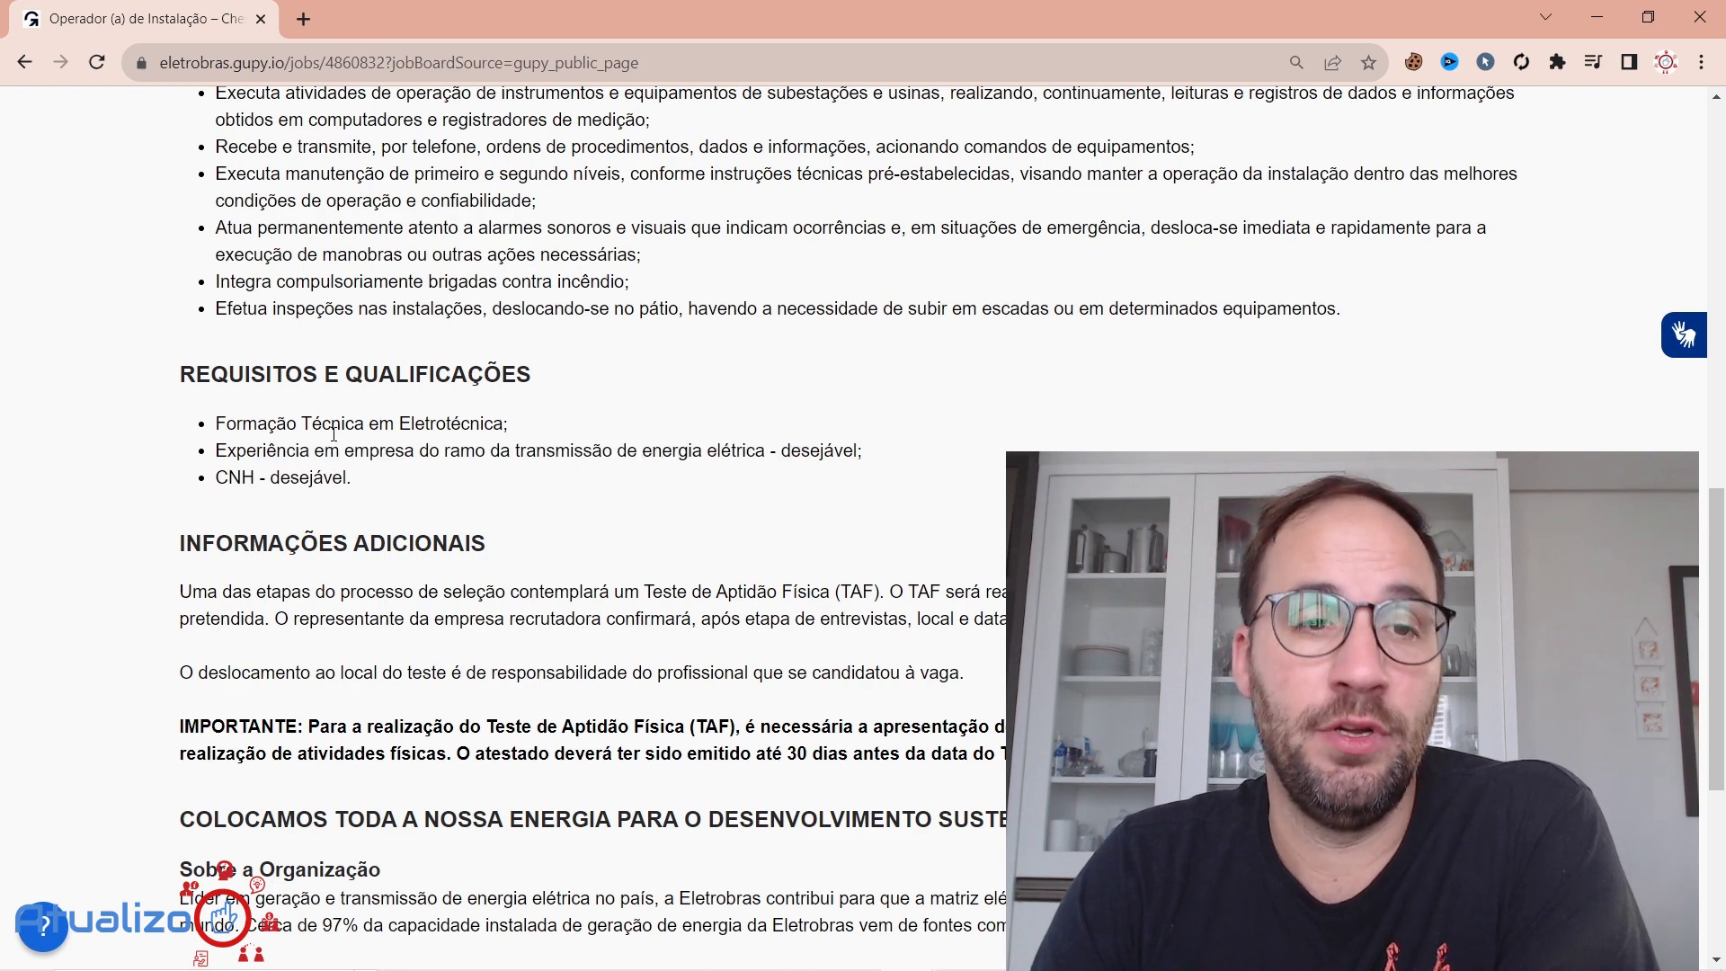
scroll(344, 512, "down", 3)
scroll(281, 312, "down", 2)
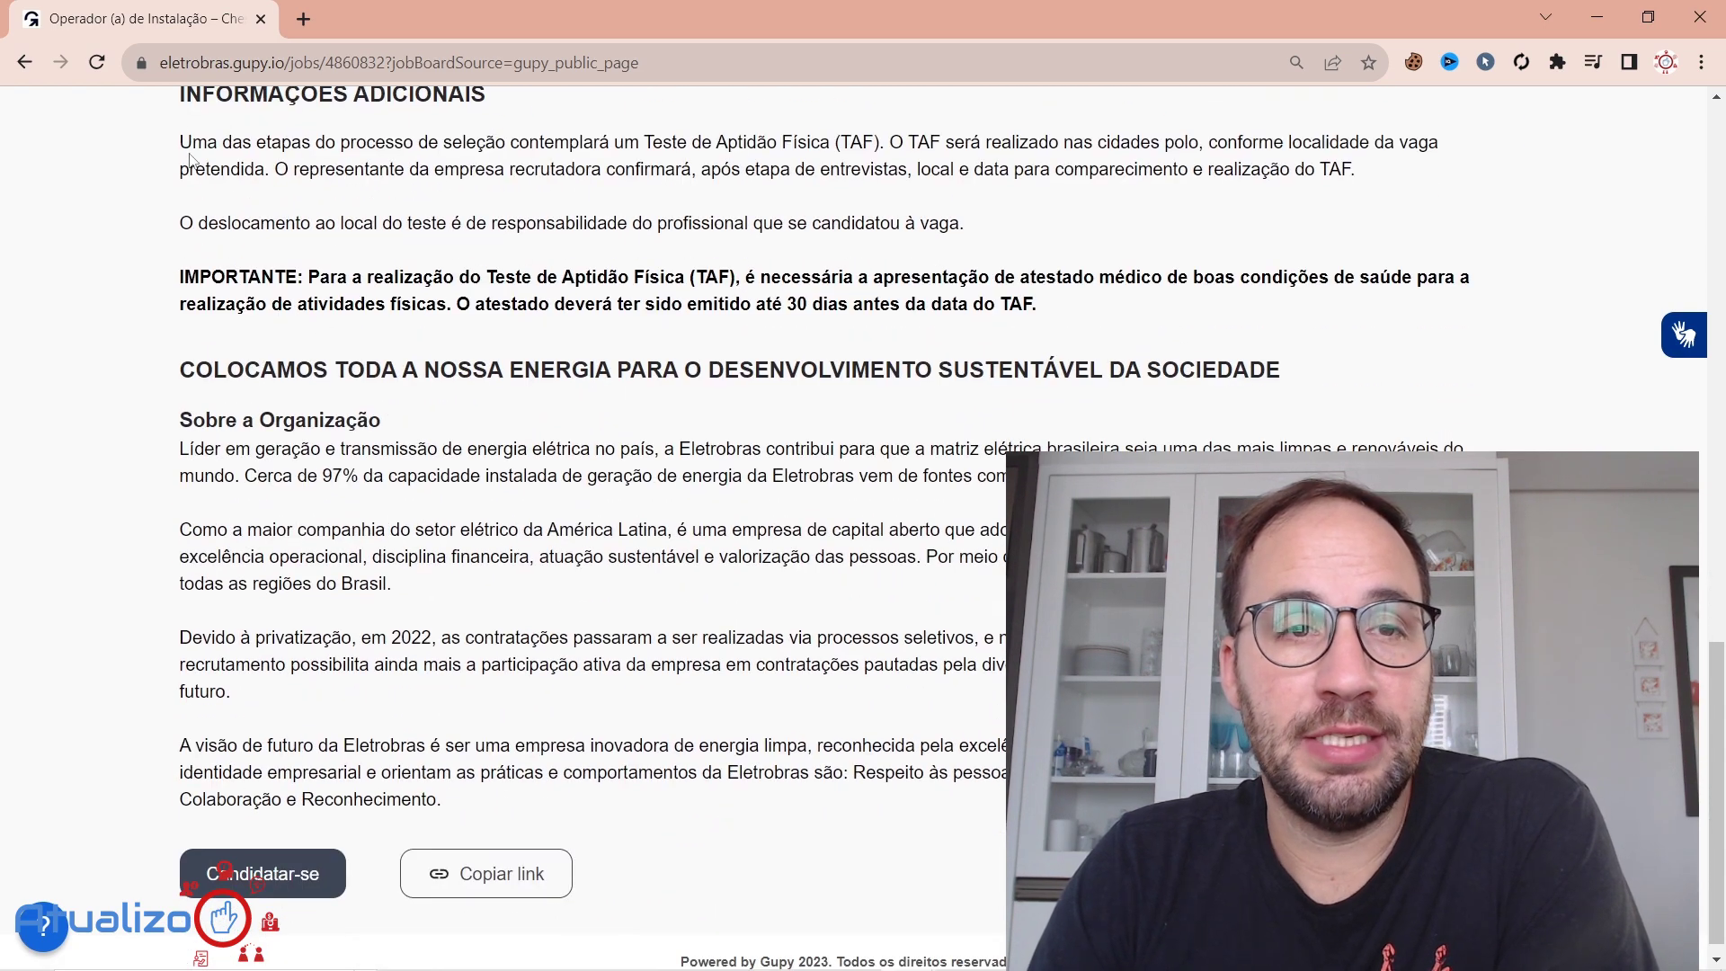
scroll(230, 207, "up", 1)
left_click_drag(250, 259, 908, 260)
left_click(948, 252)
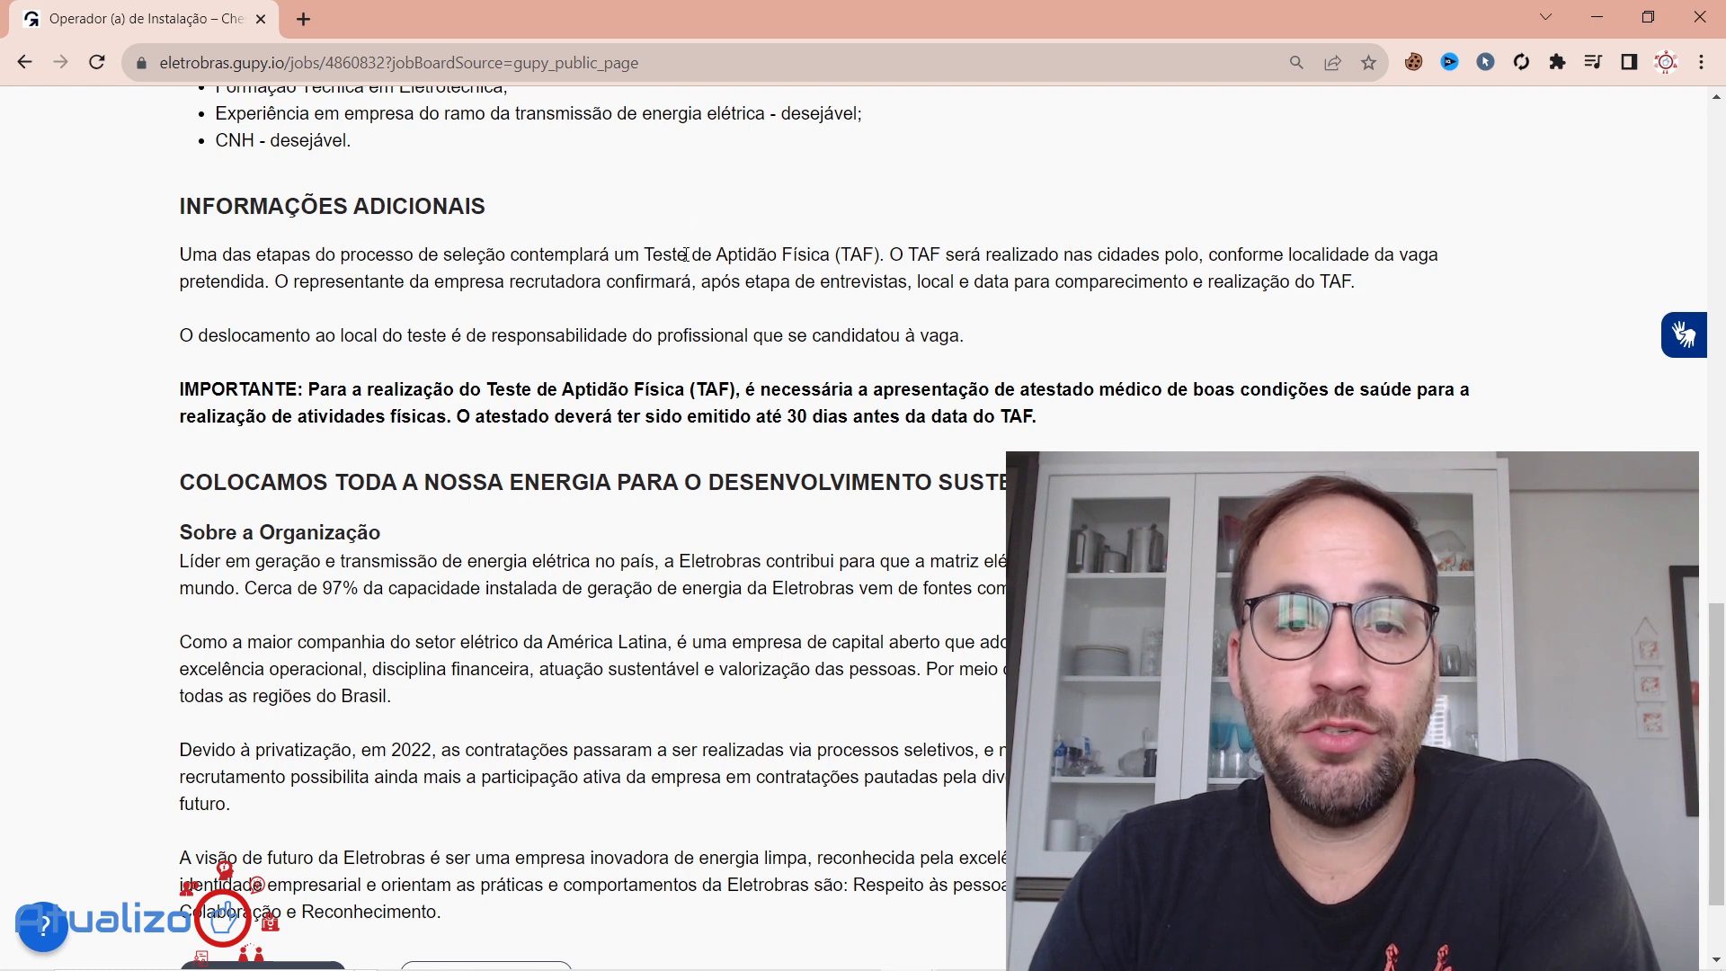
Step: Recheck the technical training requirement and the responsibilities, and start the application for the job
scroll(358, 303, "up", 3)
left_click_drag(227, 305, 512, 322)
left_click(593, 393)
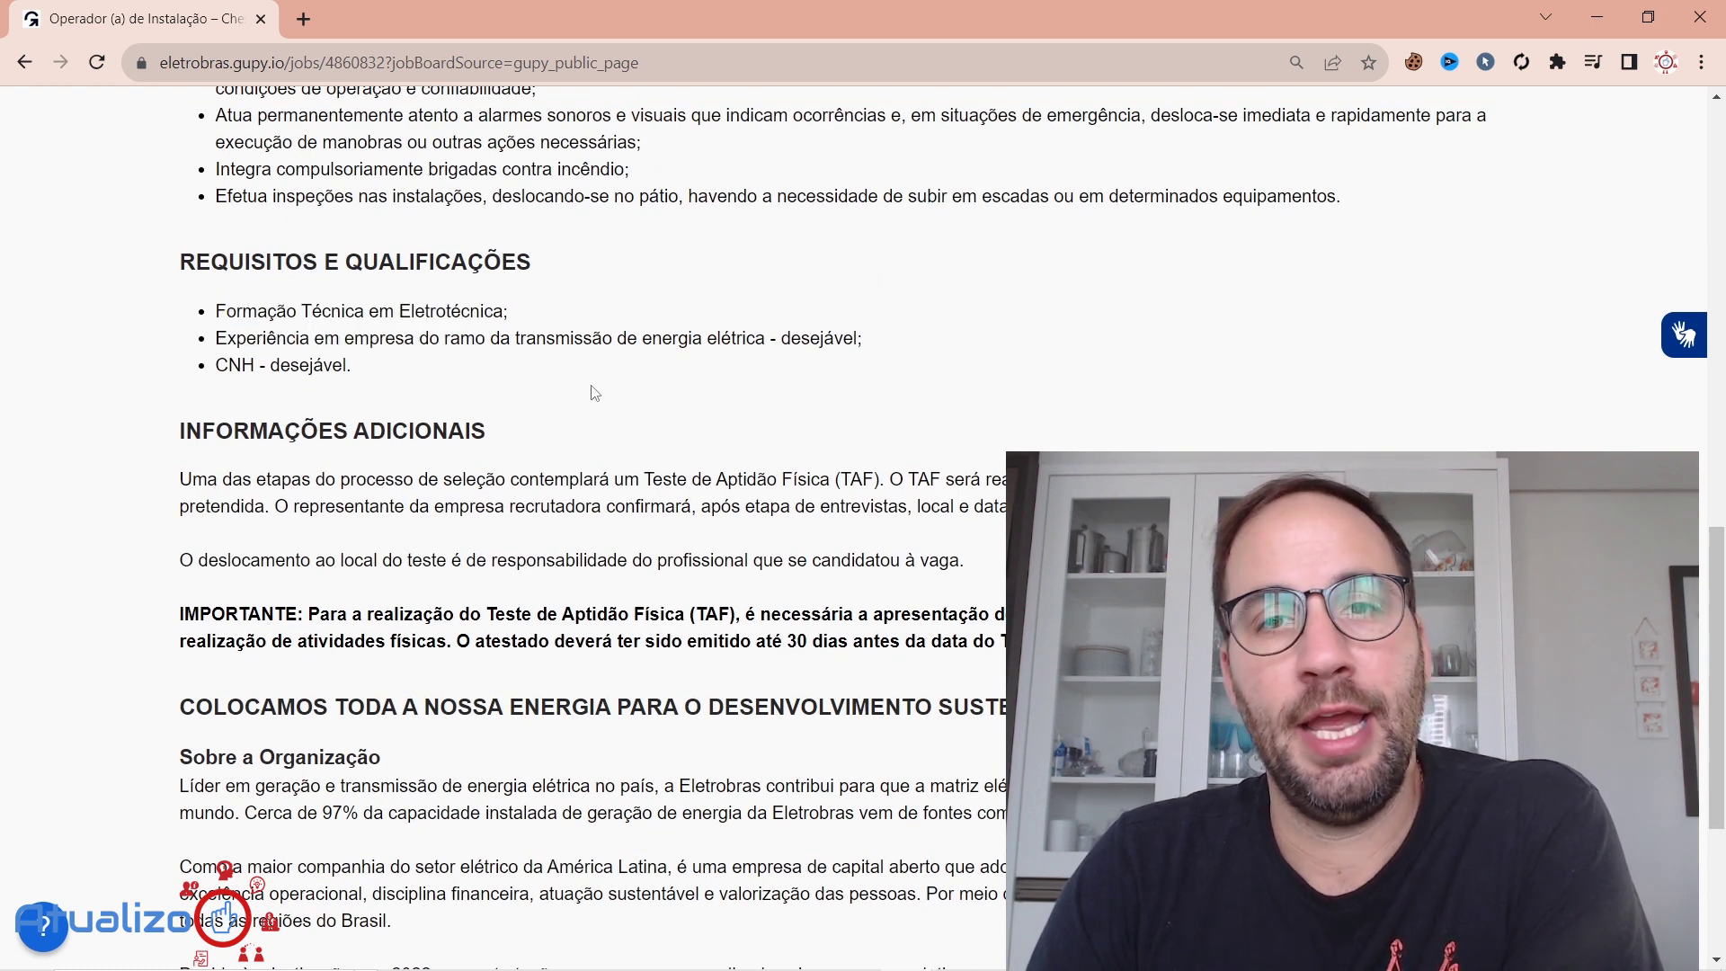
scroll(563, 403, "up", 3)
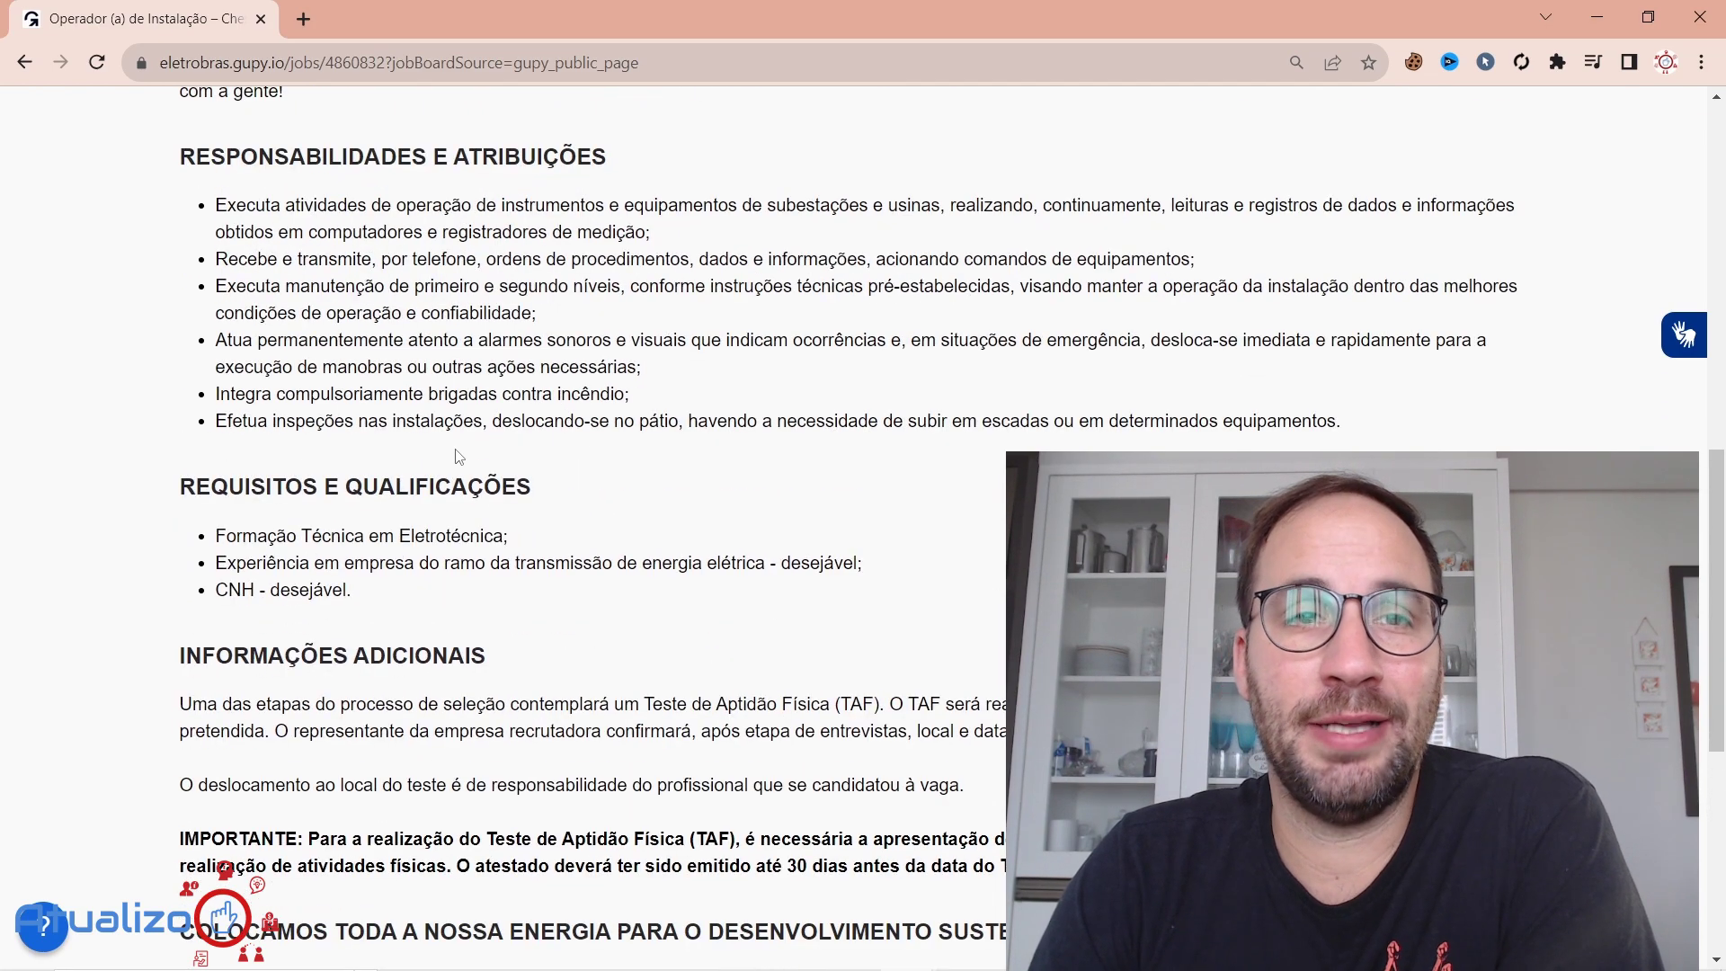
scroll(450, 436, "down", 4)
scroll(432, 422, "up", 4)
scroll(310, 371, "down", 6)
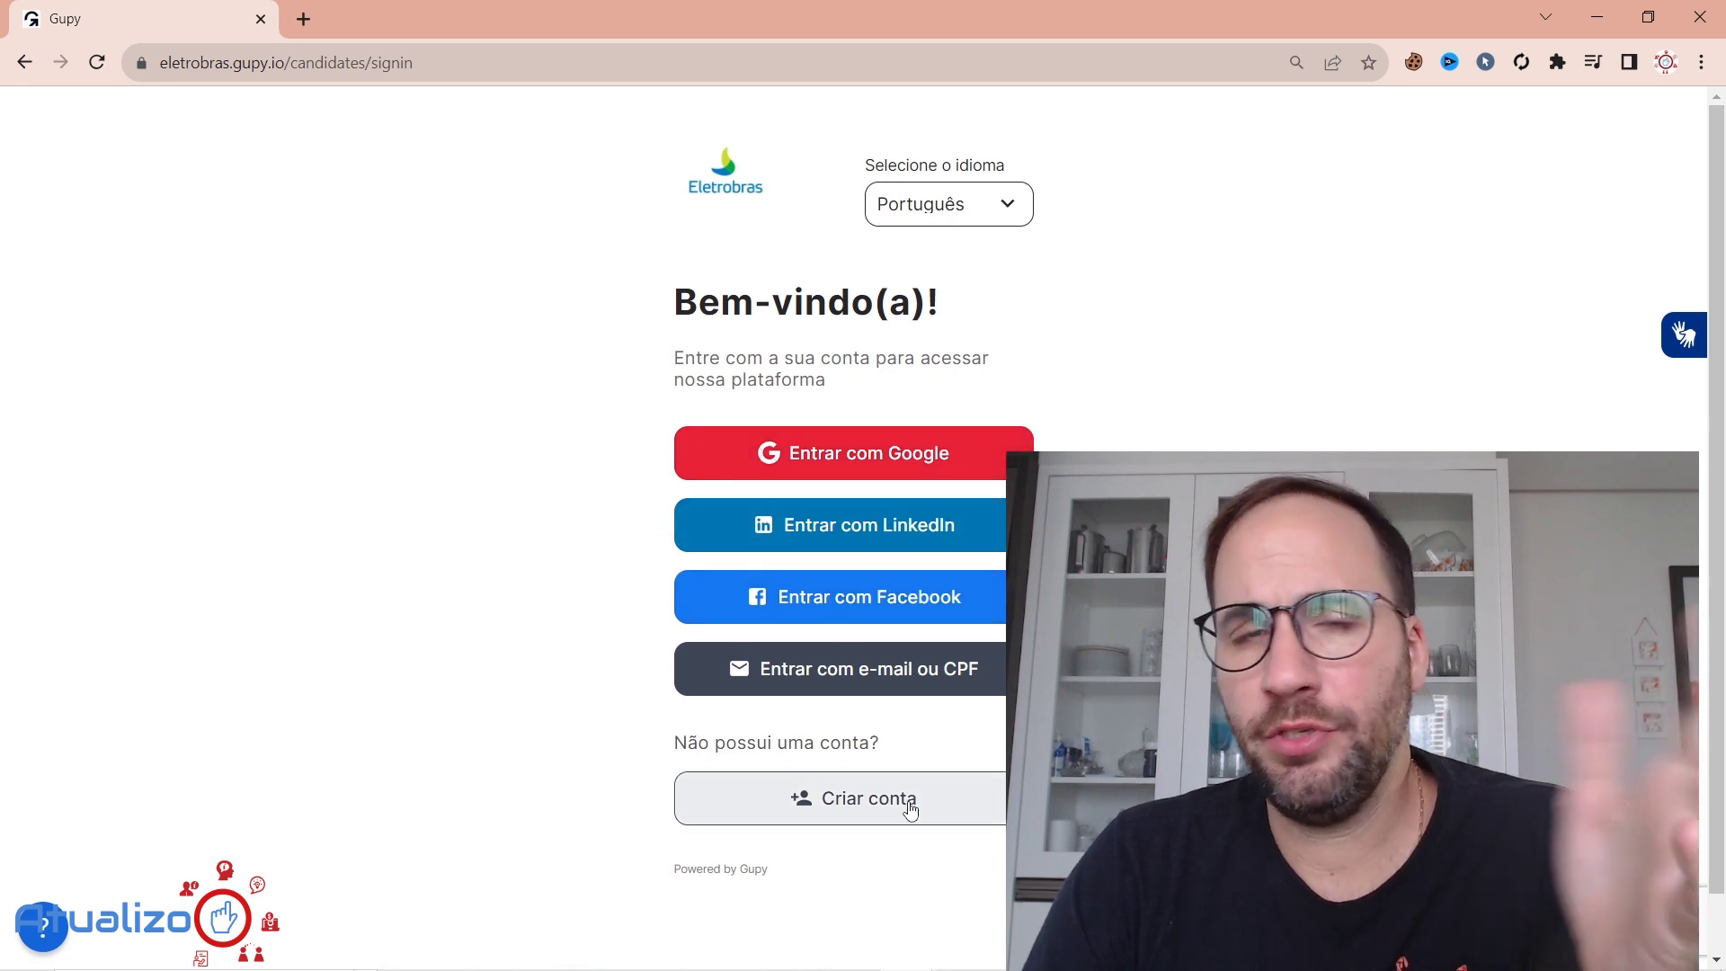
Step: Examine the account creation form's fields, from first name to password confirmation, and return to the sign-in options
left_click(863, 804)
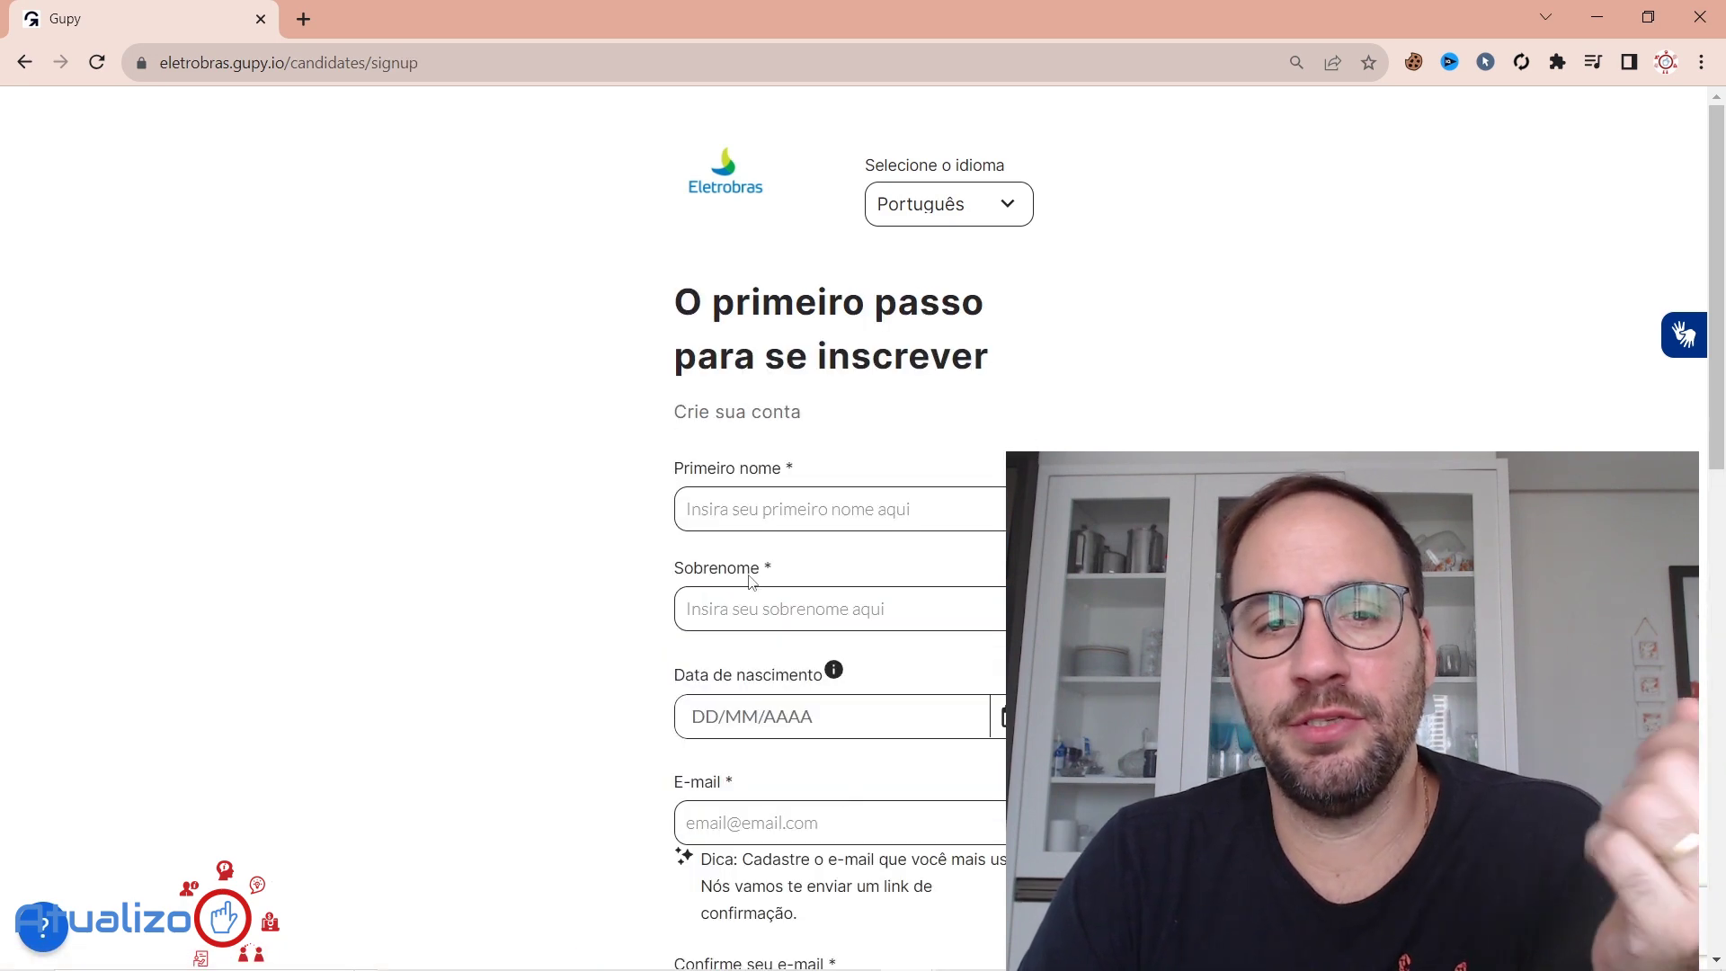
scroll(707, 596, "down", 3)
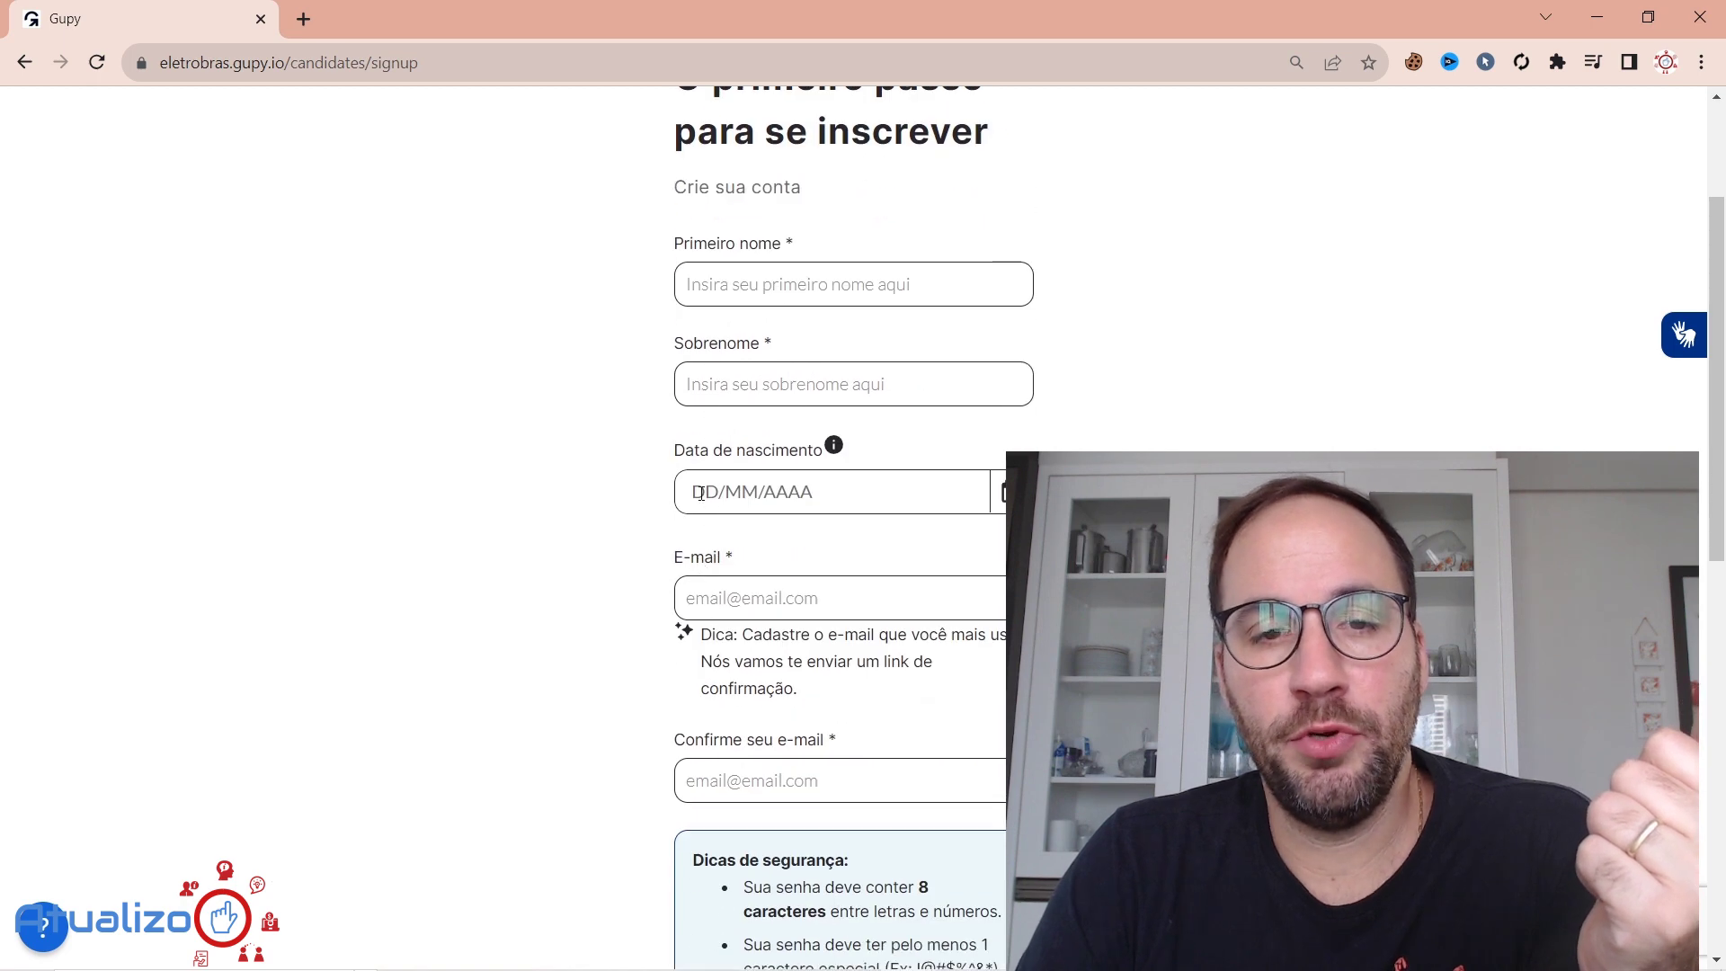
scroll(710, 610, "down", 6)
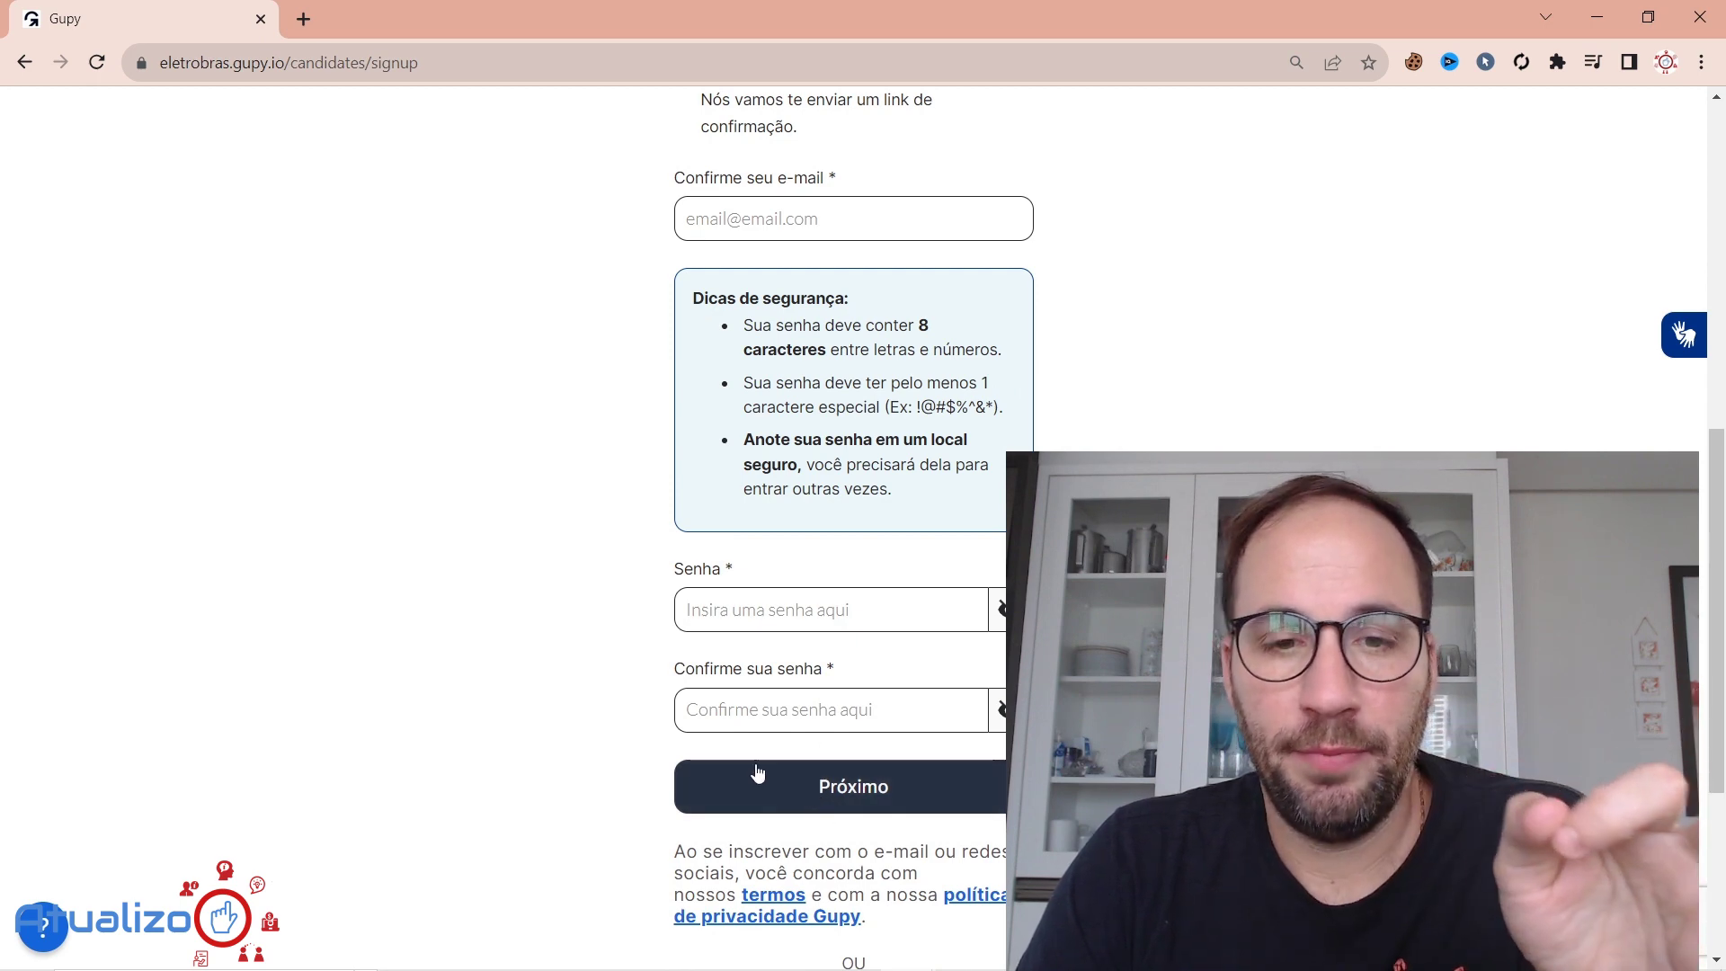
scroll(758, 773, "down", 4)
left_click(855, 797)
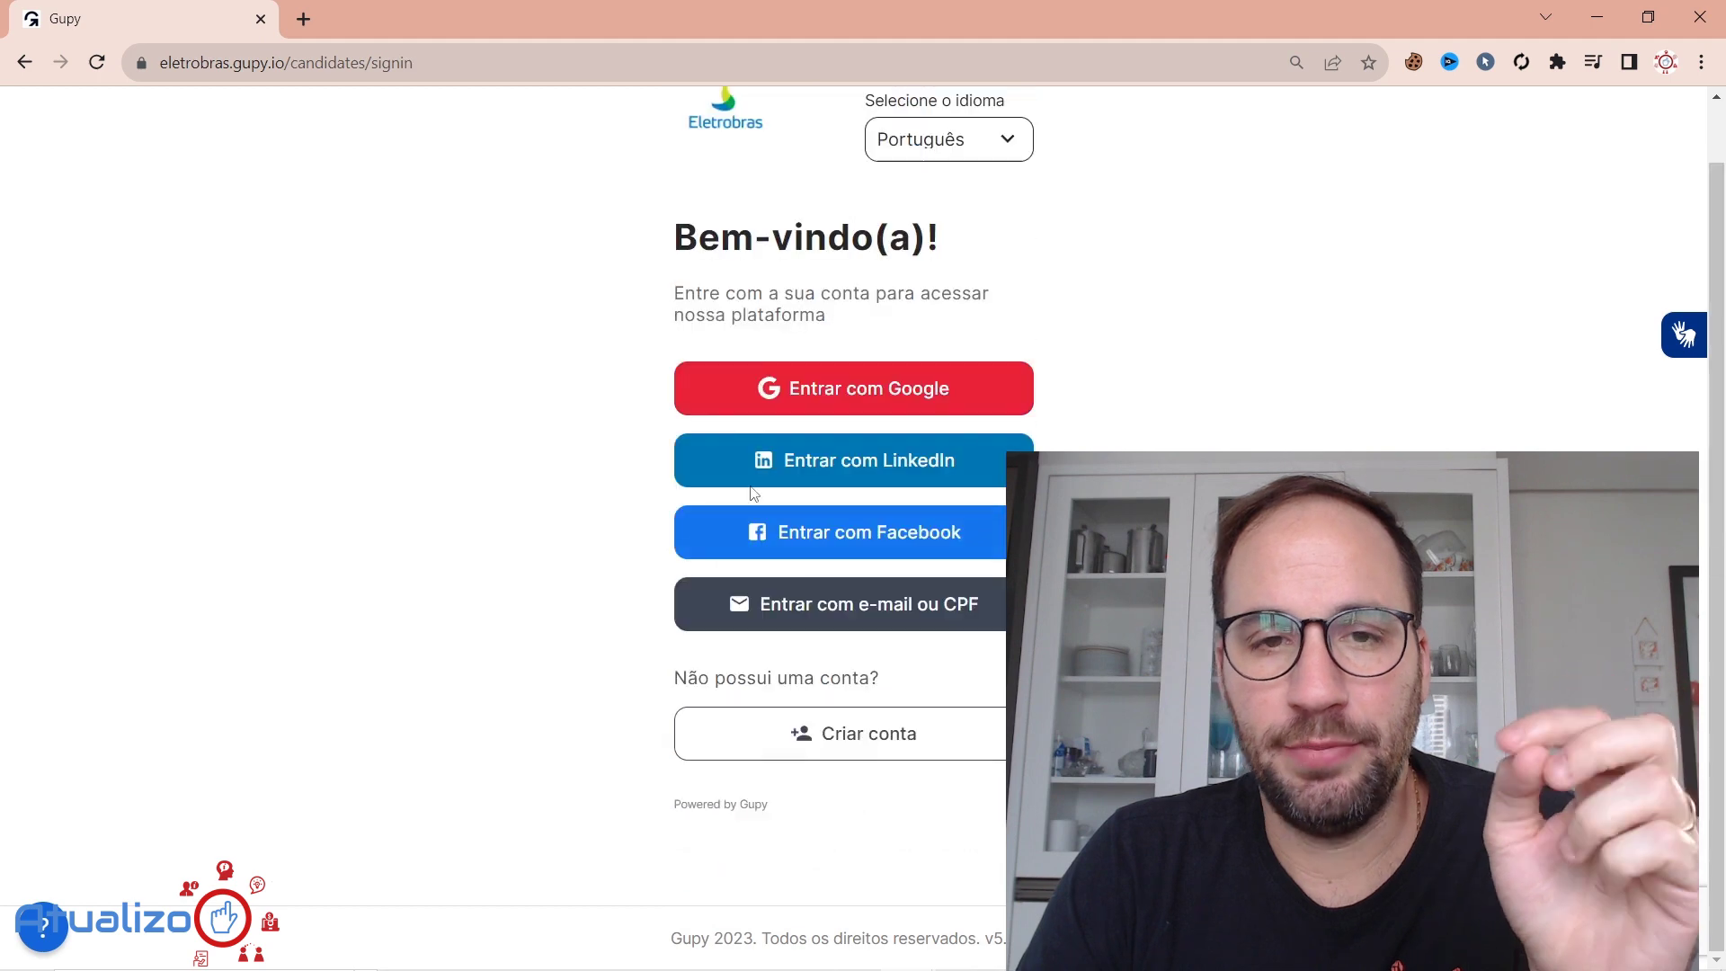
left_click(833, 732)
left_click(771, 442)
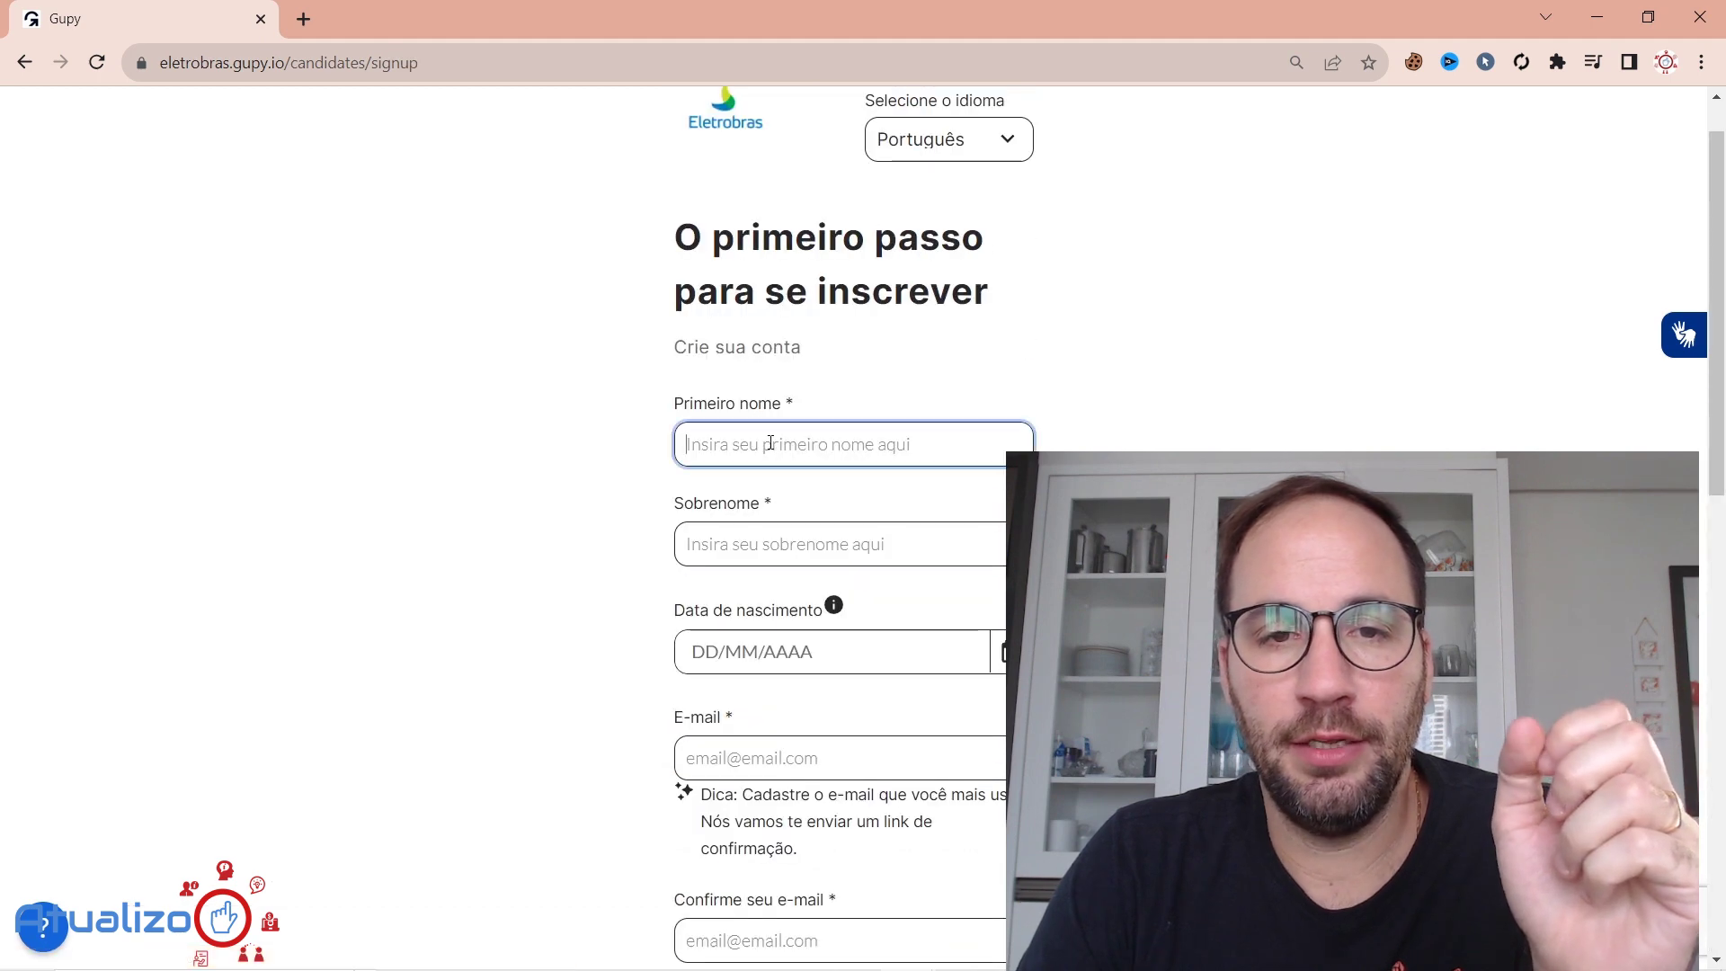
scroll(730, 269, "down", 10)
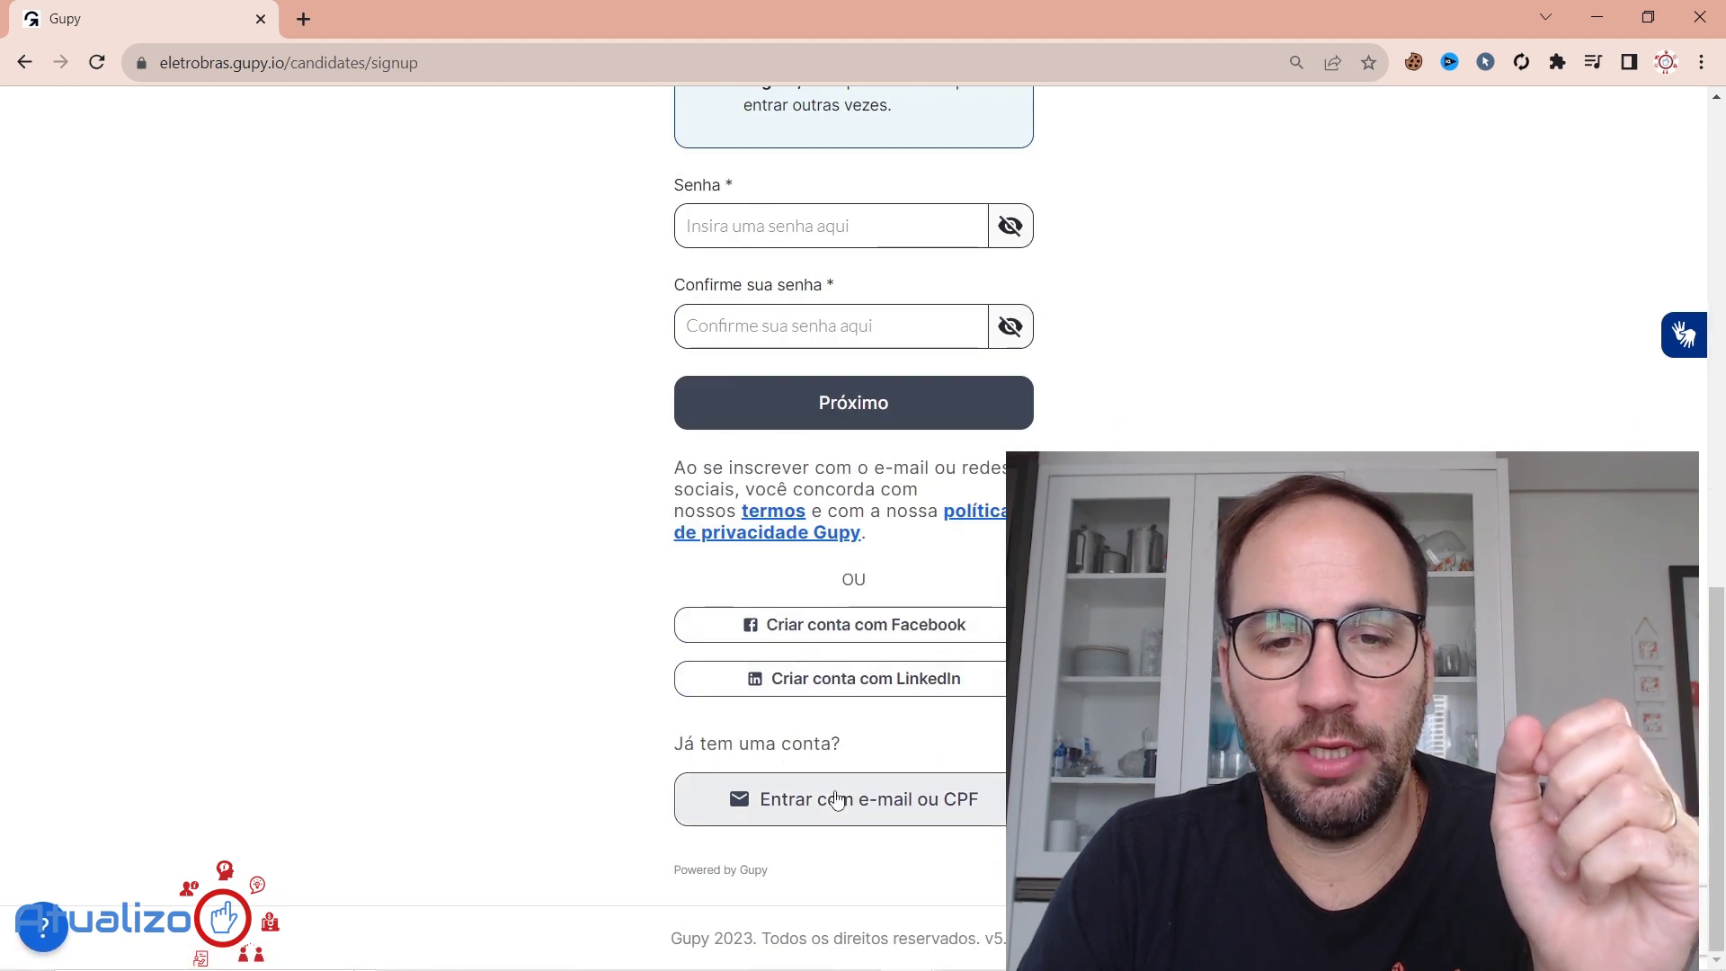
left_click(838, 792)
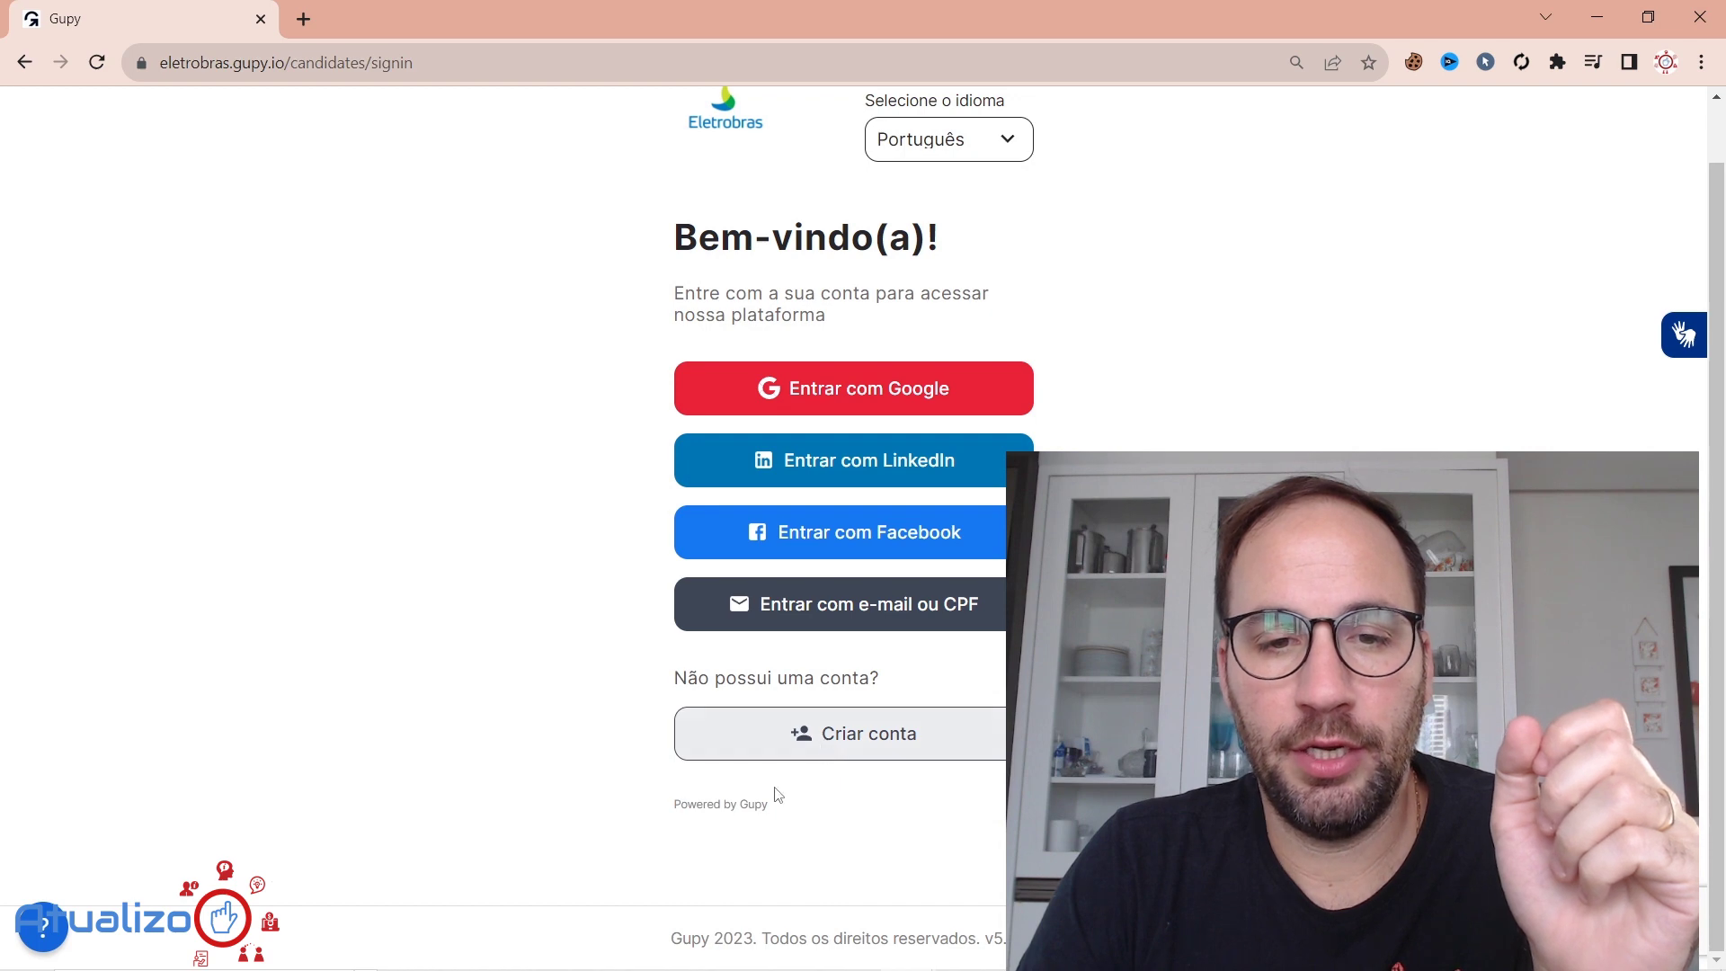
Step: Sign in by e-mail with the saved account e-mail and password, entering the Windows PIN to authorise filling them in
left_click(748, 619)
left_click(778, 411)
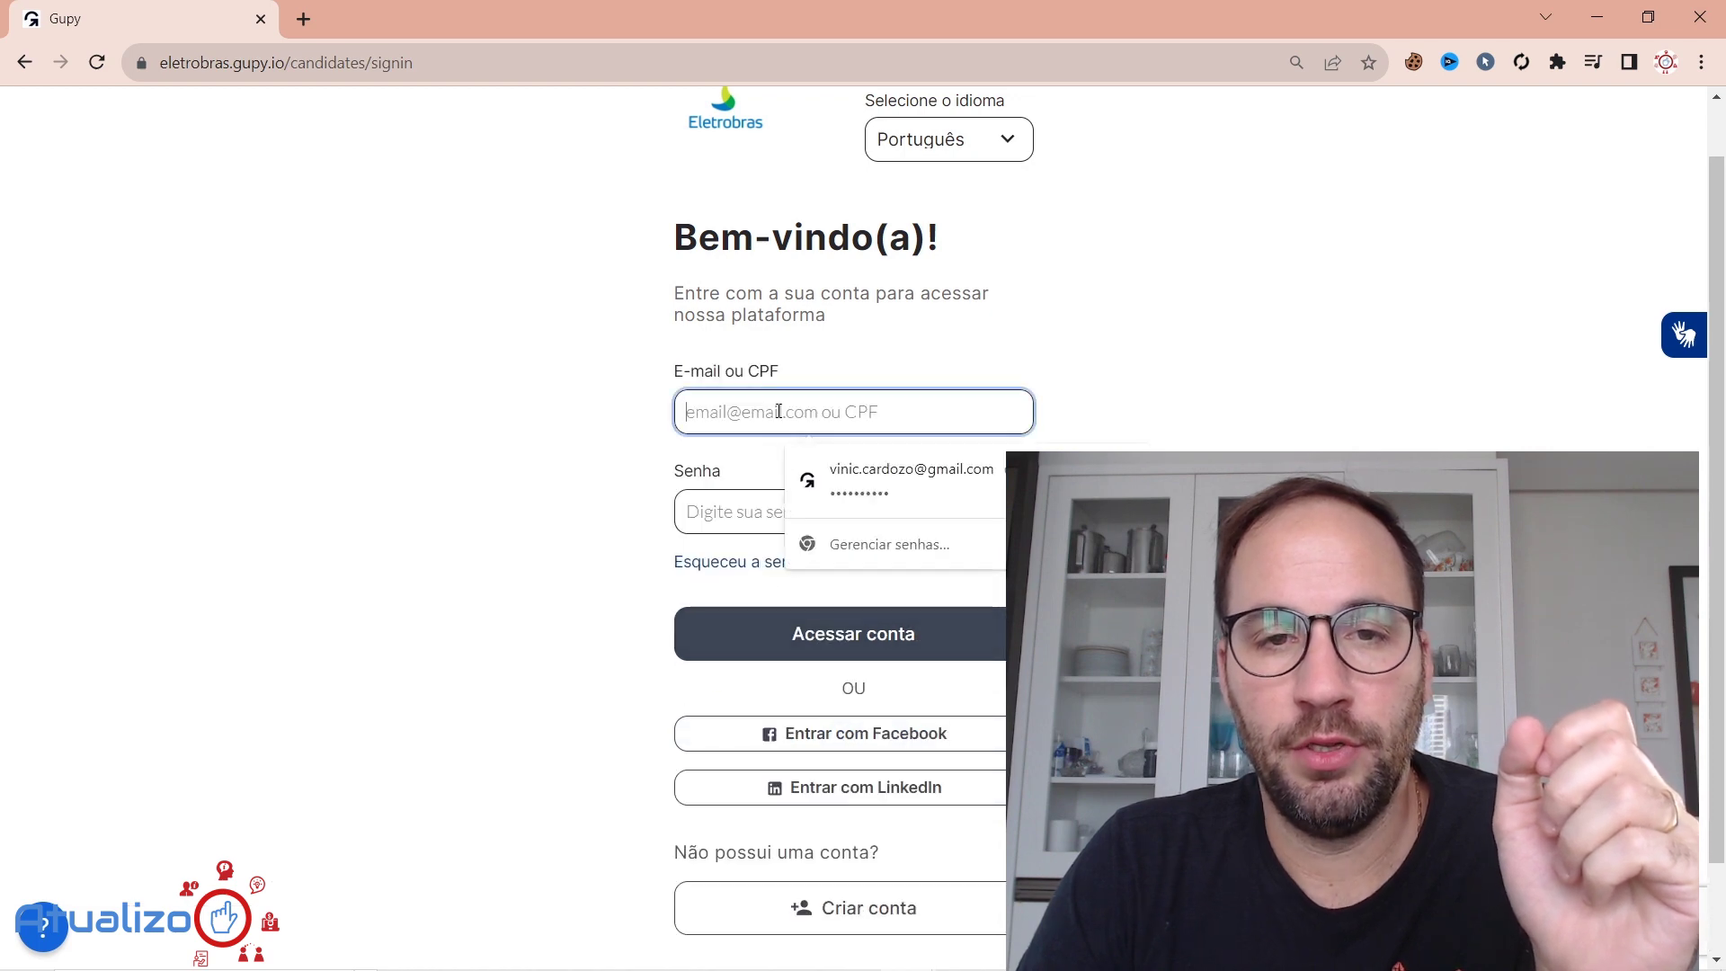
left_click(807, 500)
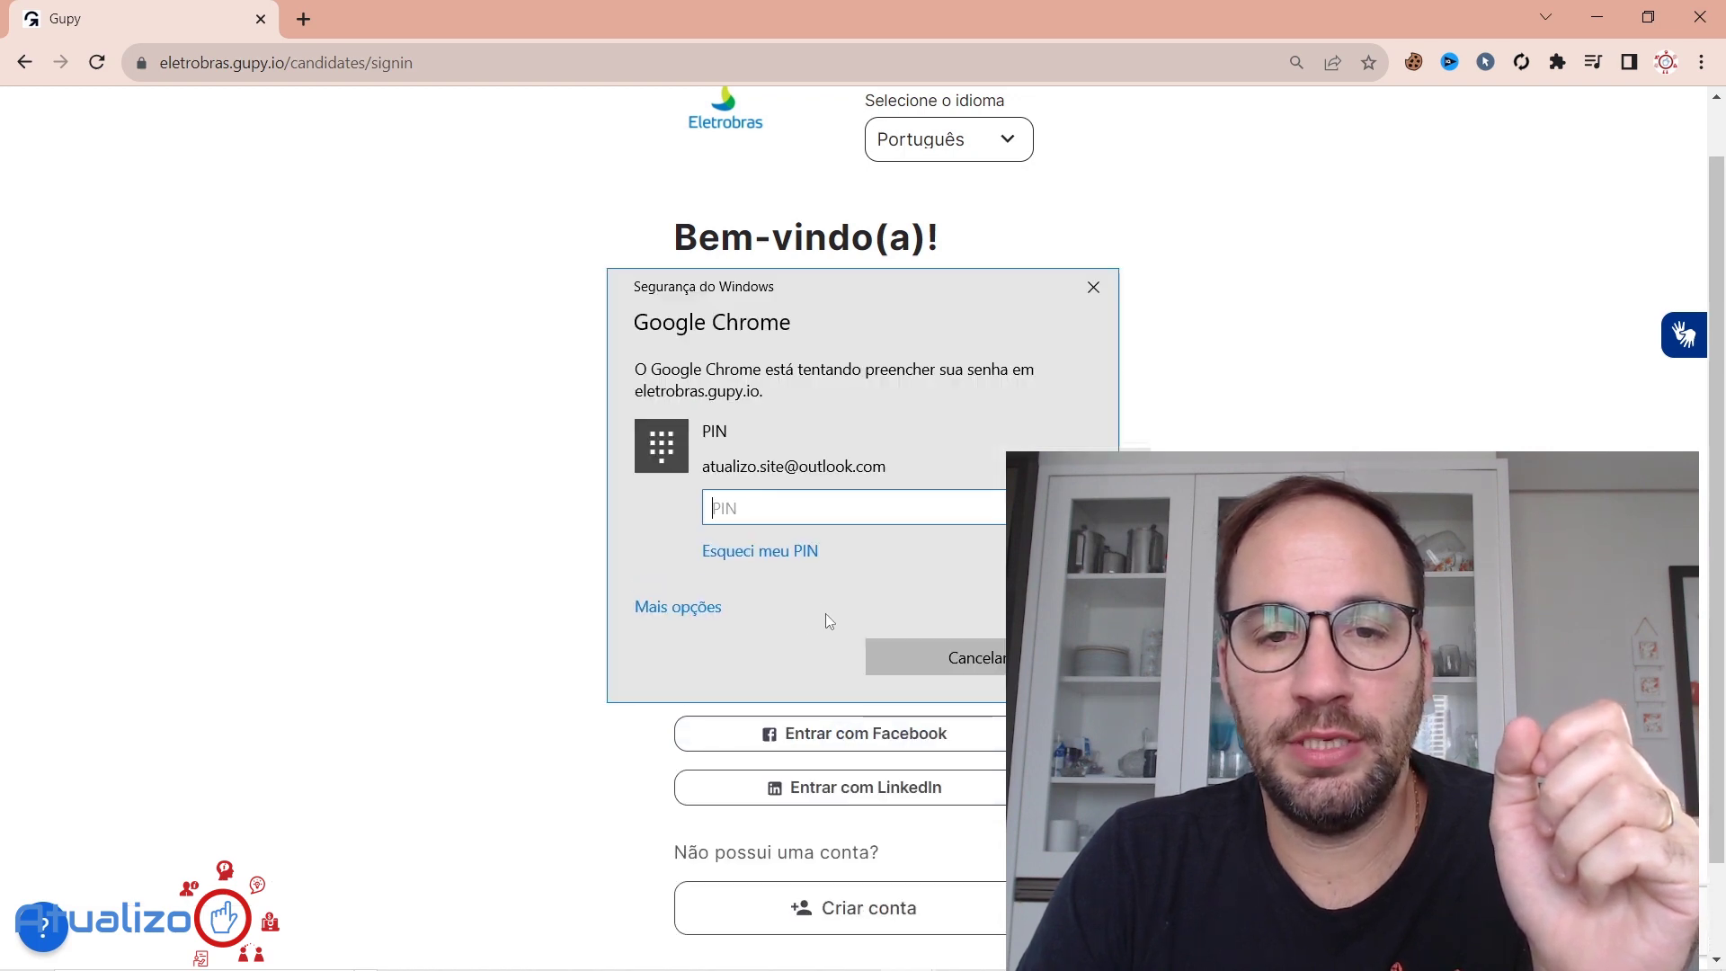
type("****")
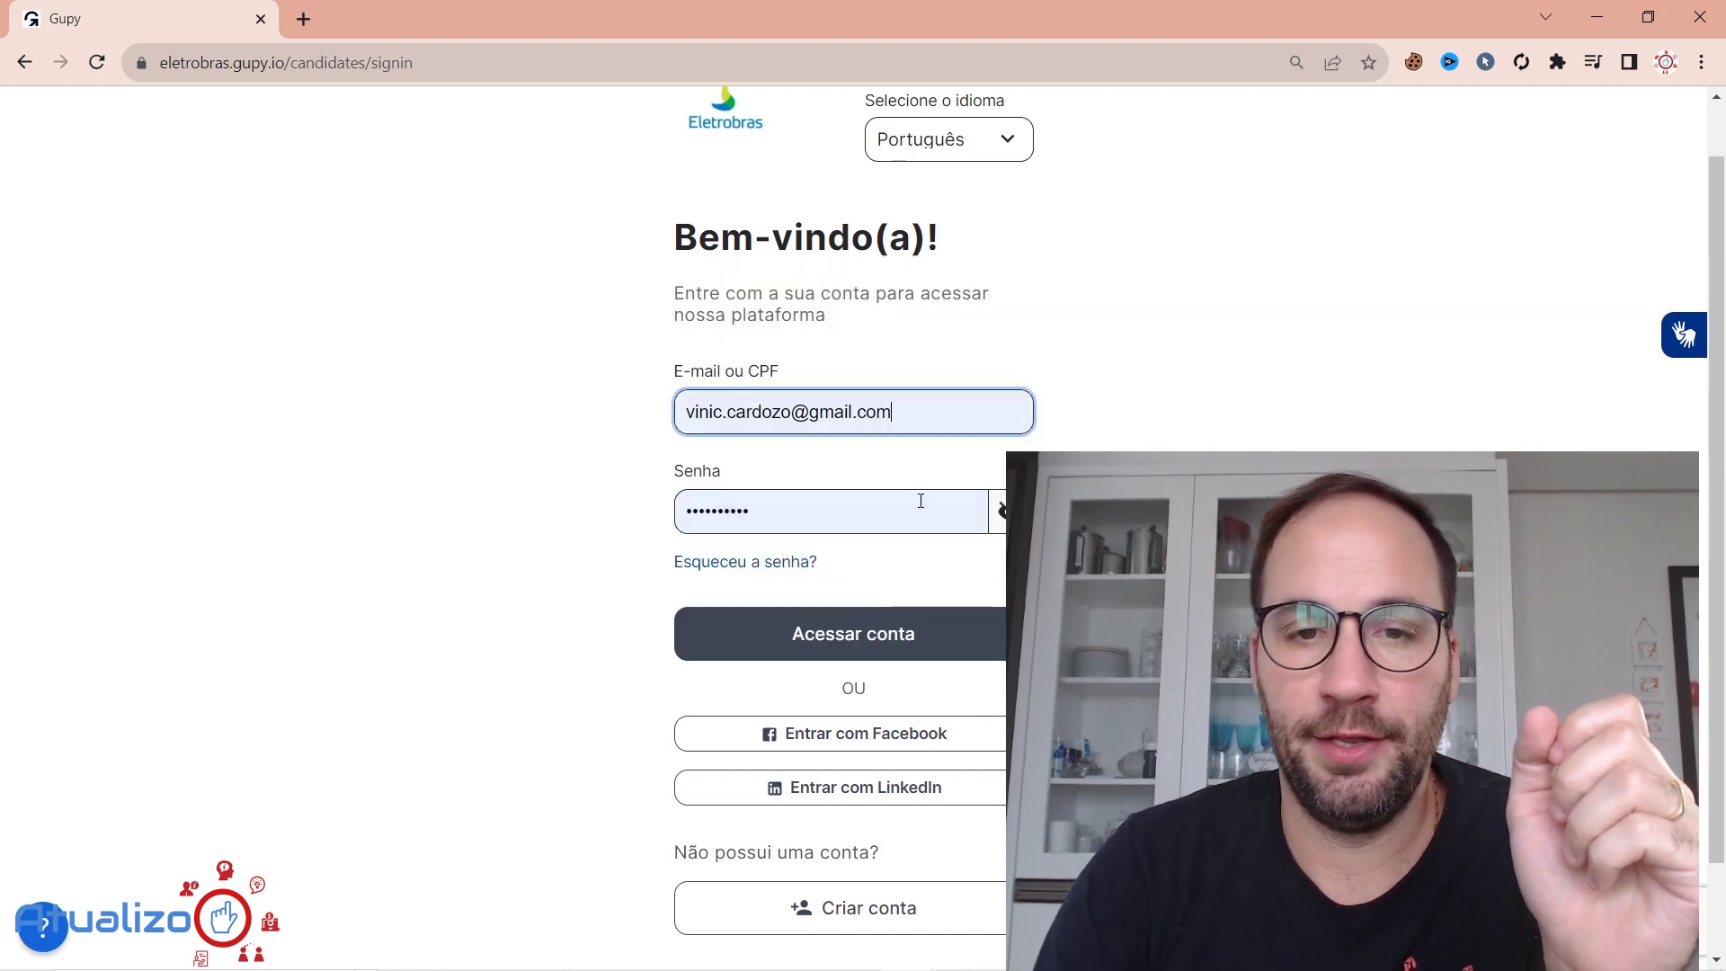
left_click(891, 635)
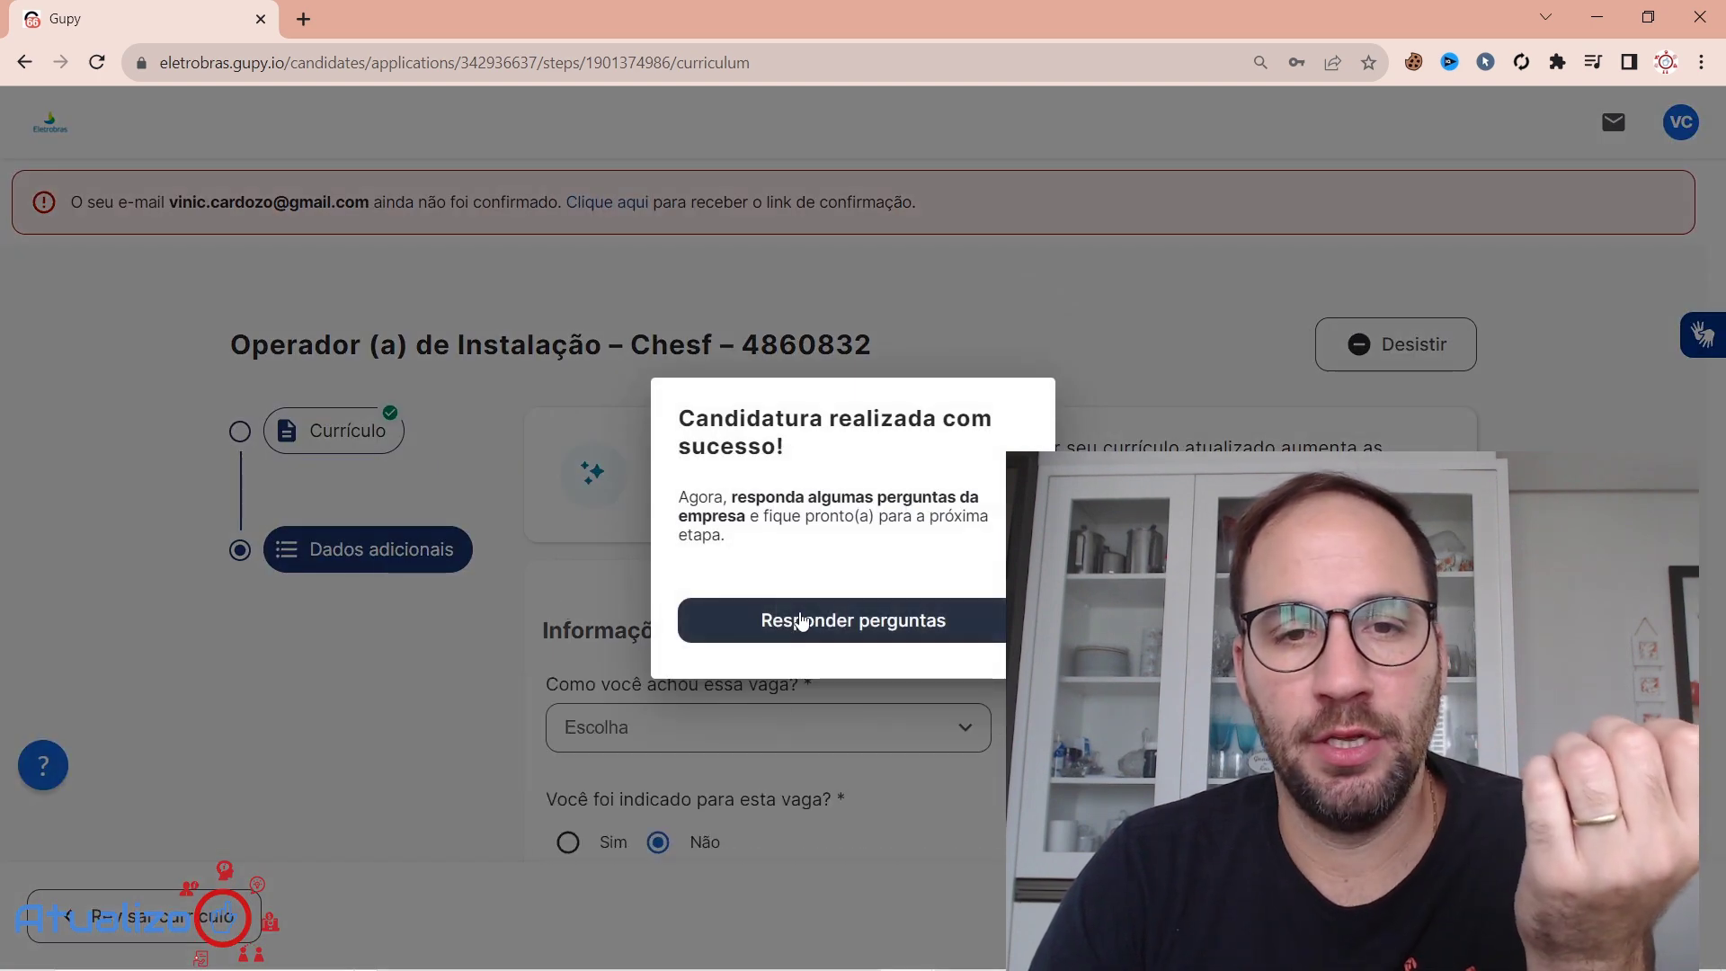
Step: Continue past the application confirmation and open the Sua experiência section of the Currículo stage
left_click(798, 621)
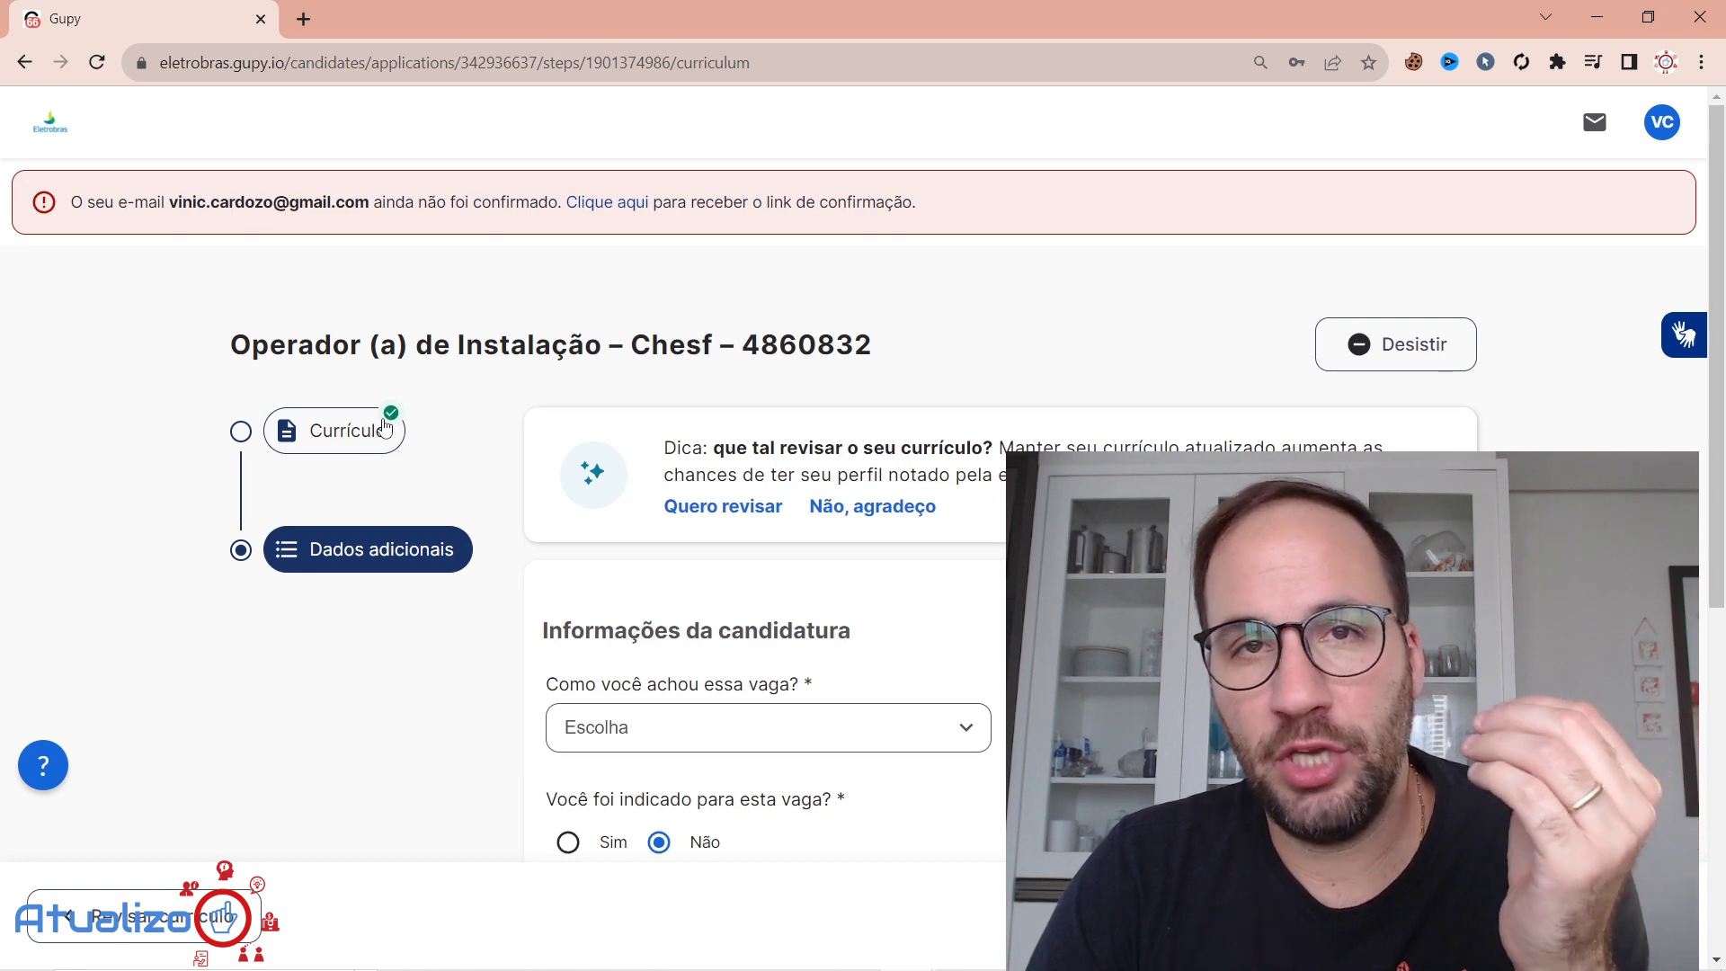
left_click(369, 458)
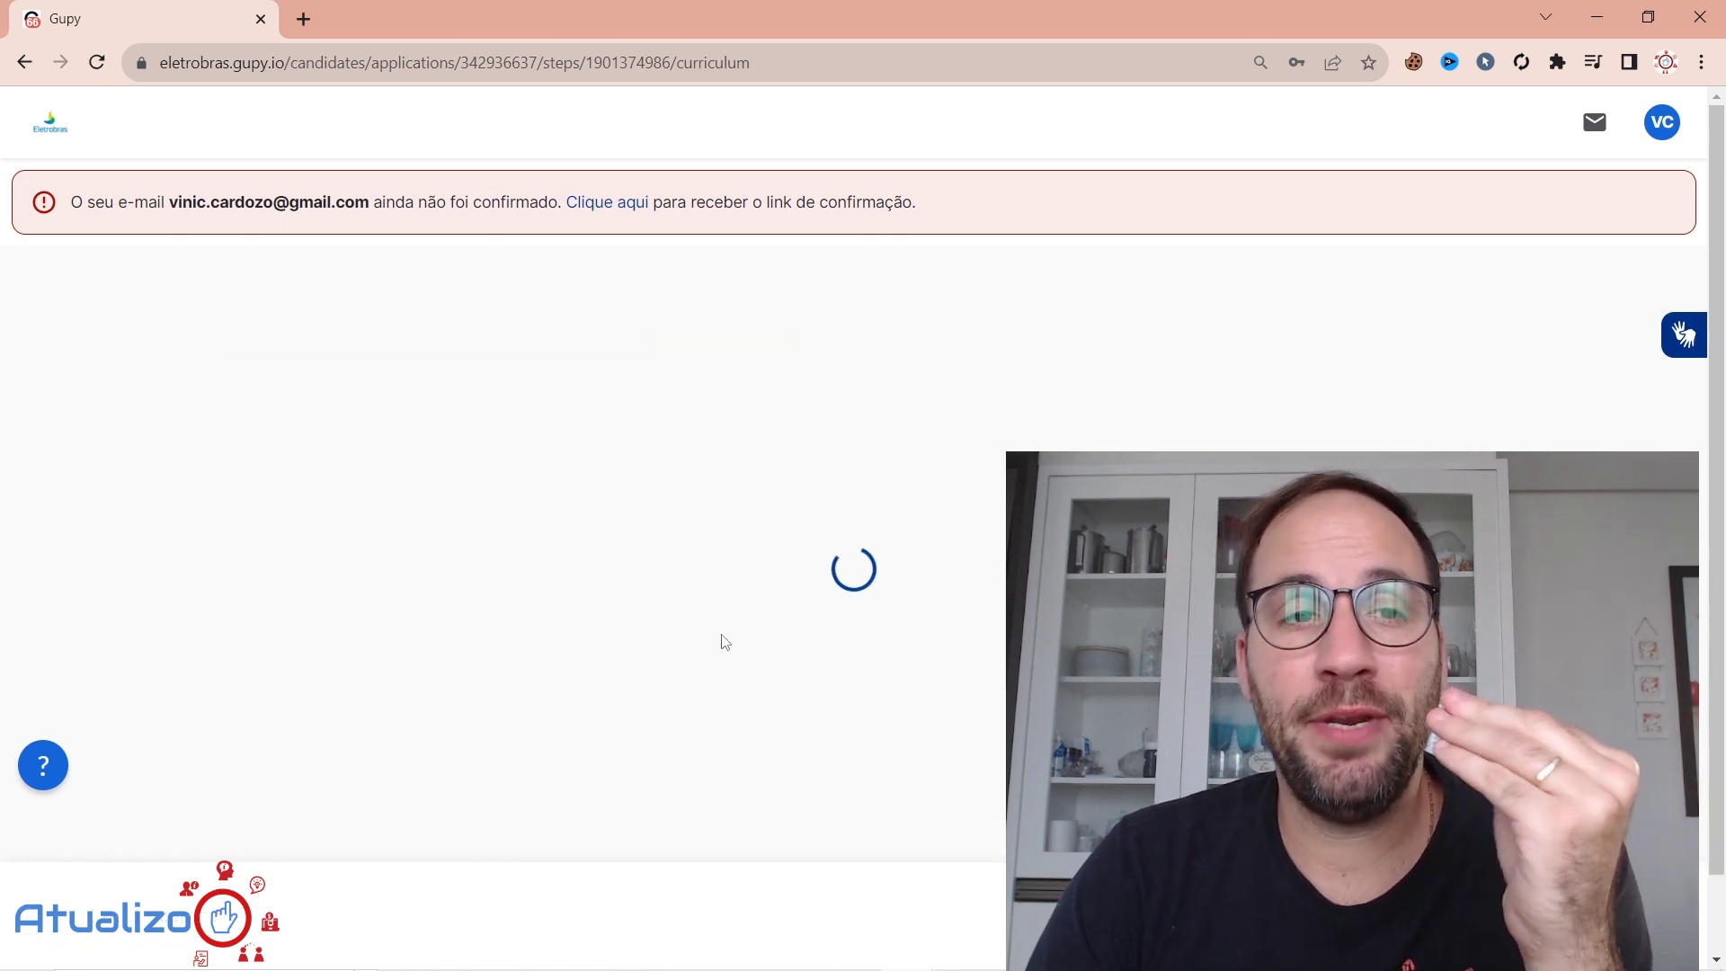
scroll(728, 659, "down", 1)
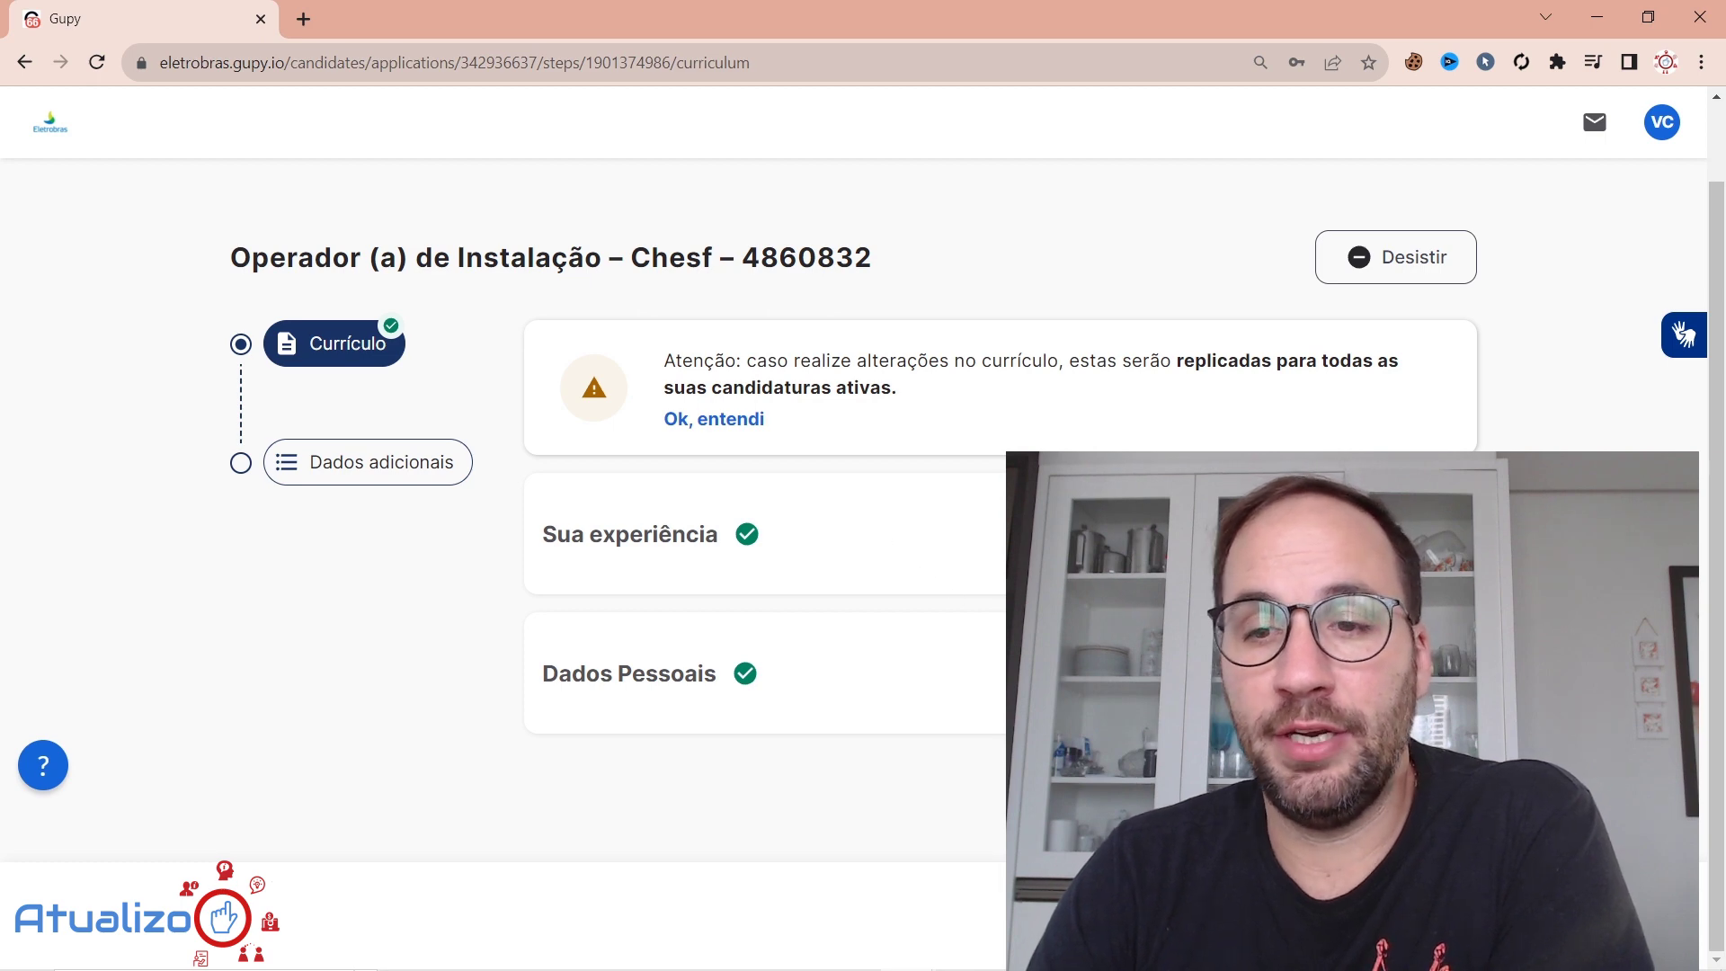
left_click(686, 553)
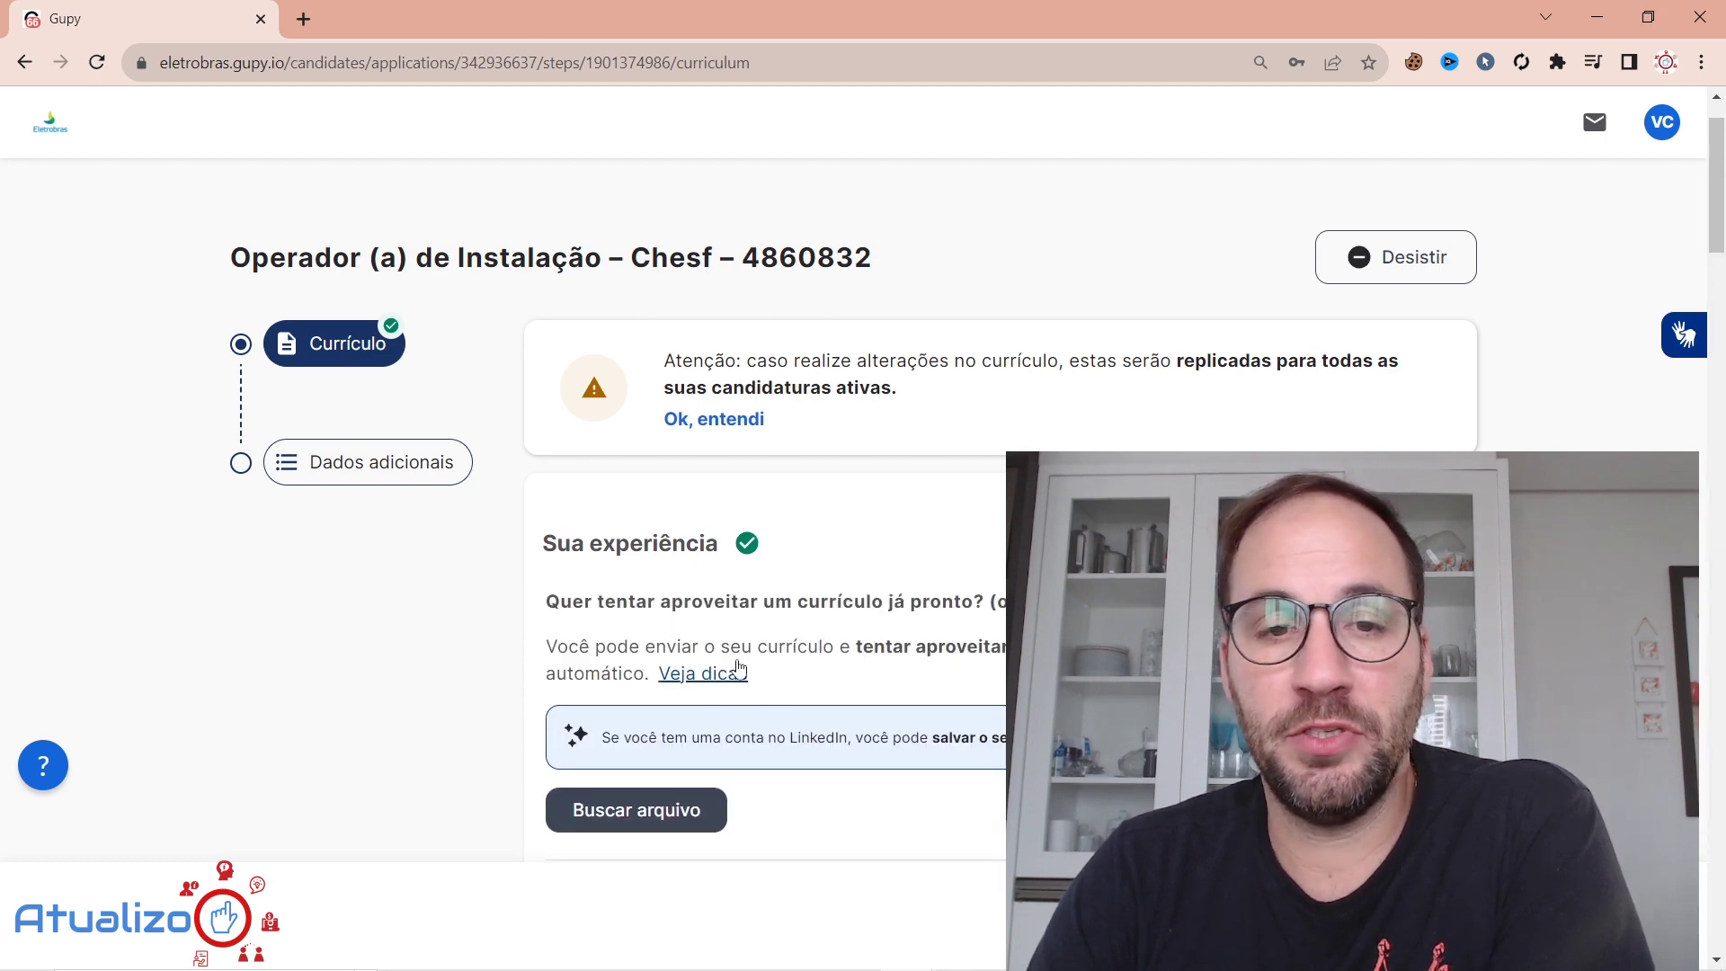
Step: Examine the academic and professional experience entries filled in on the résumé
scroll(756, 474, "down", 10)
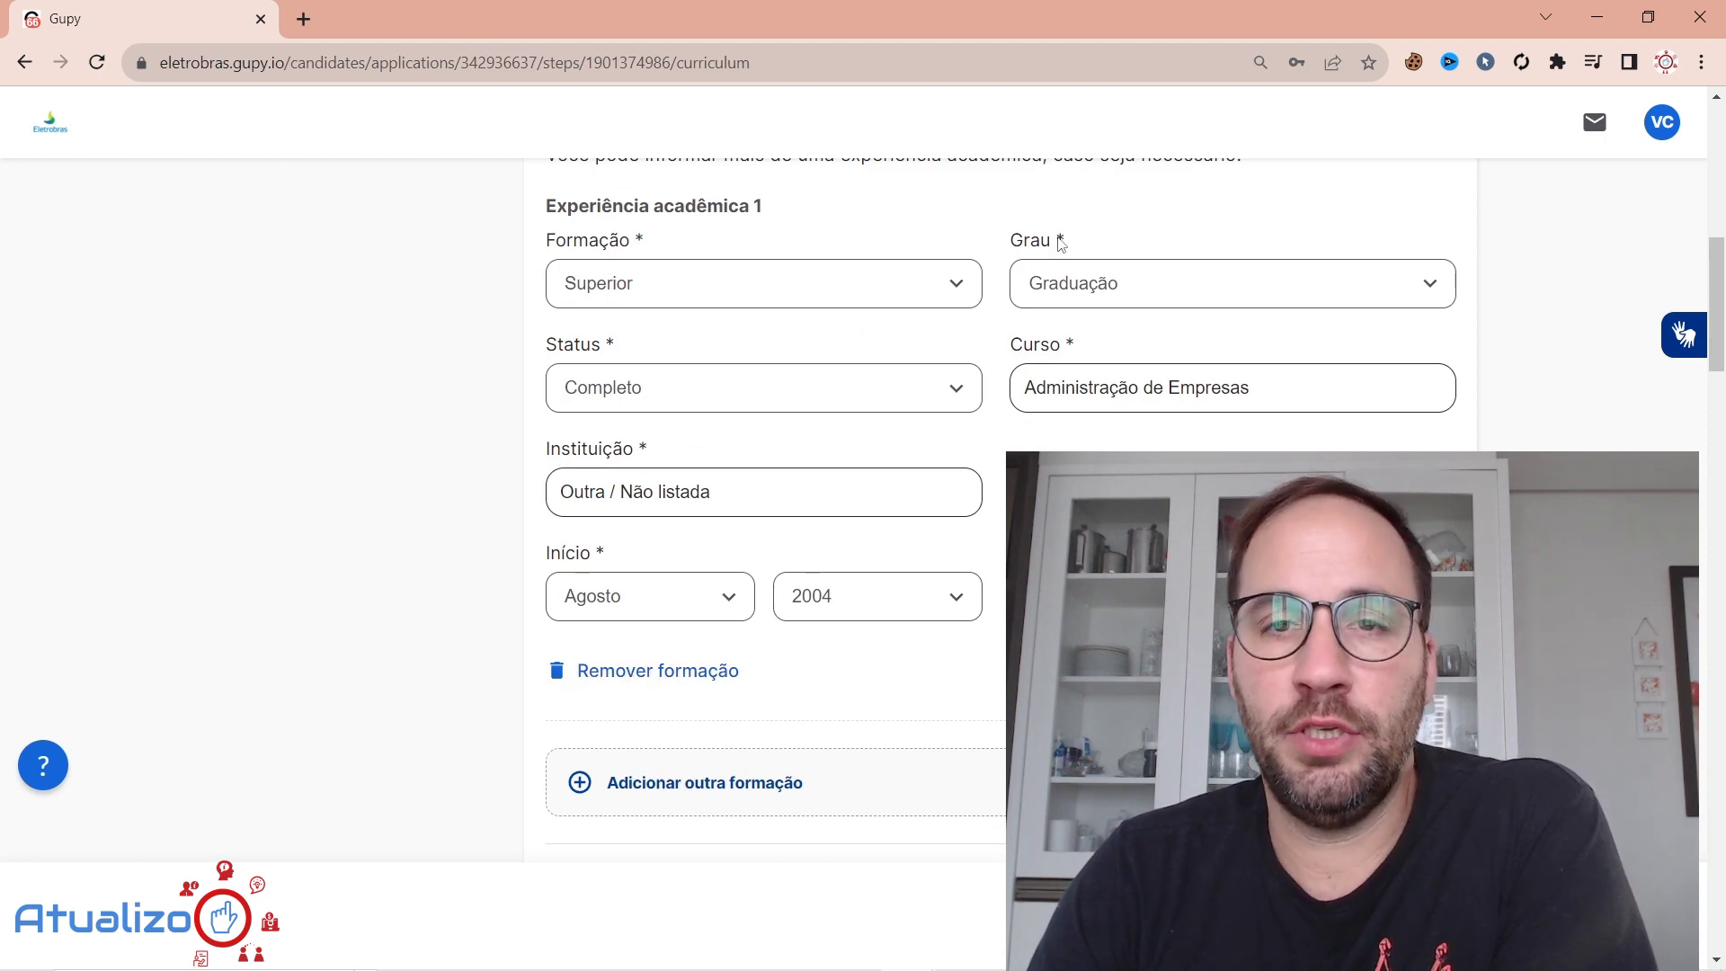
left_click(1074, 347)
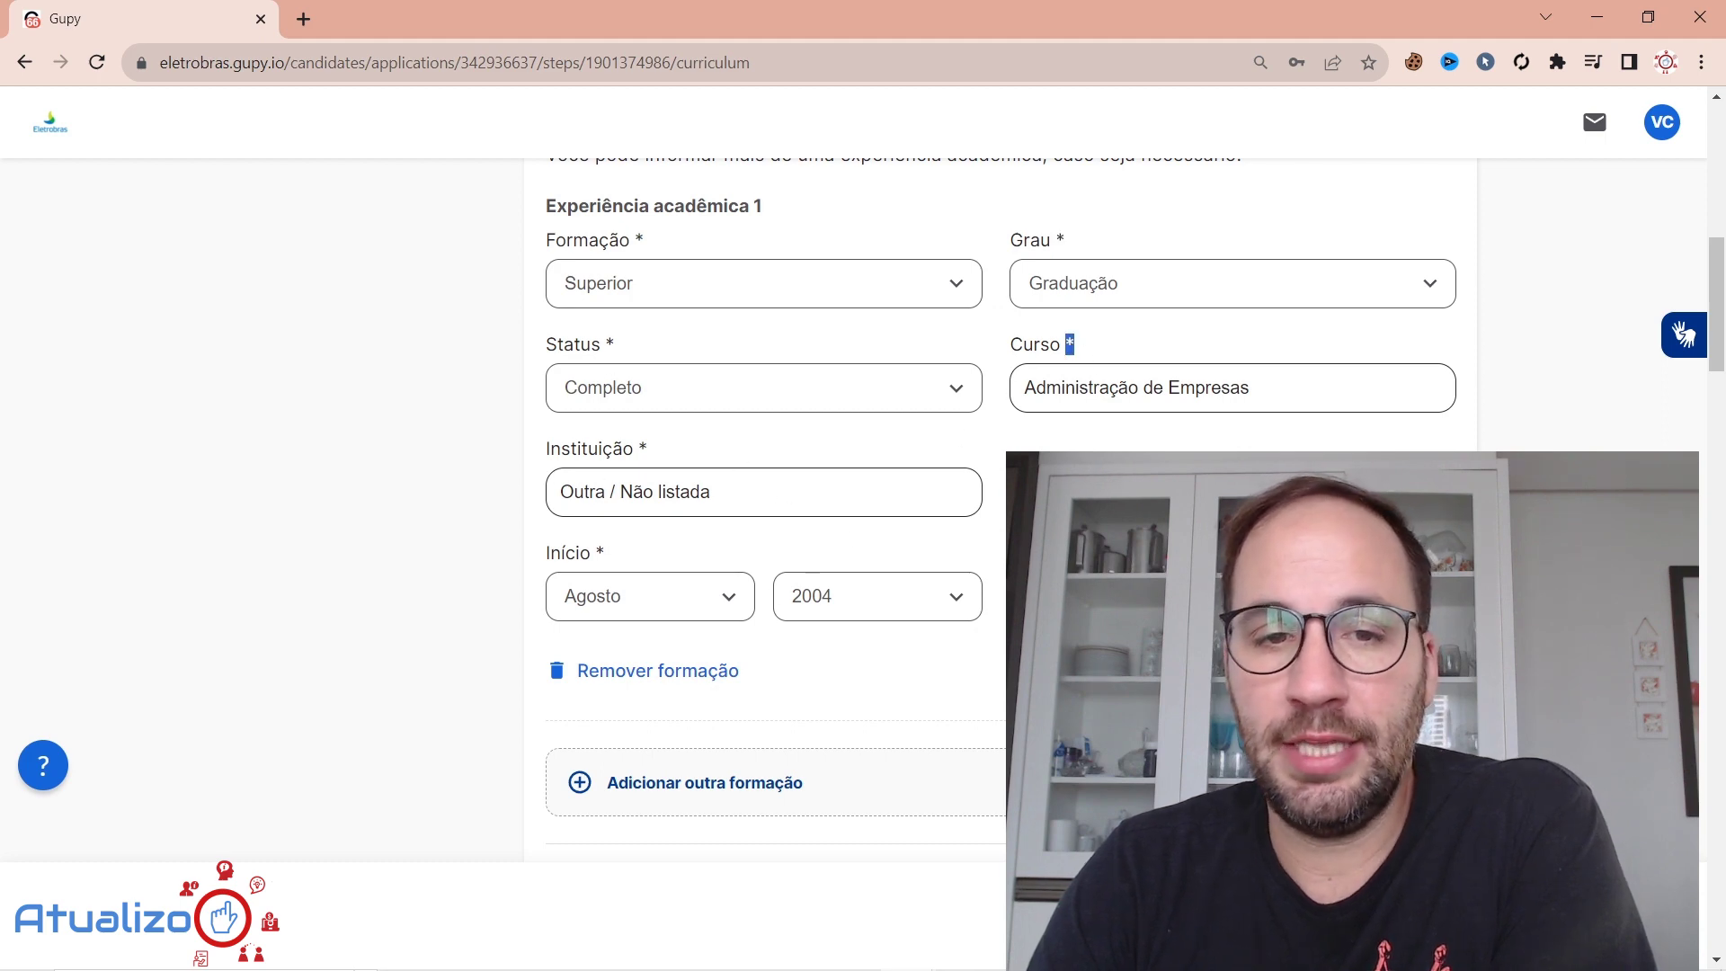
scroll(669, 528, "down", 10)
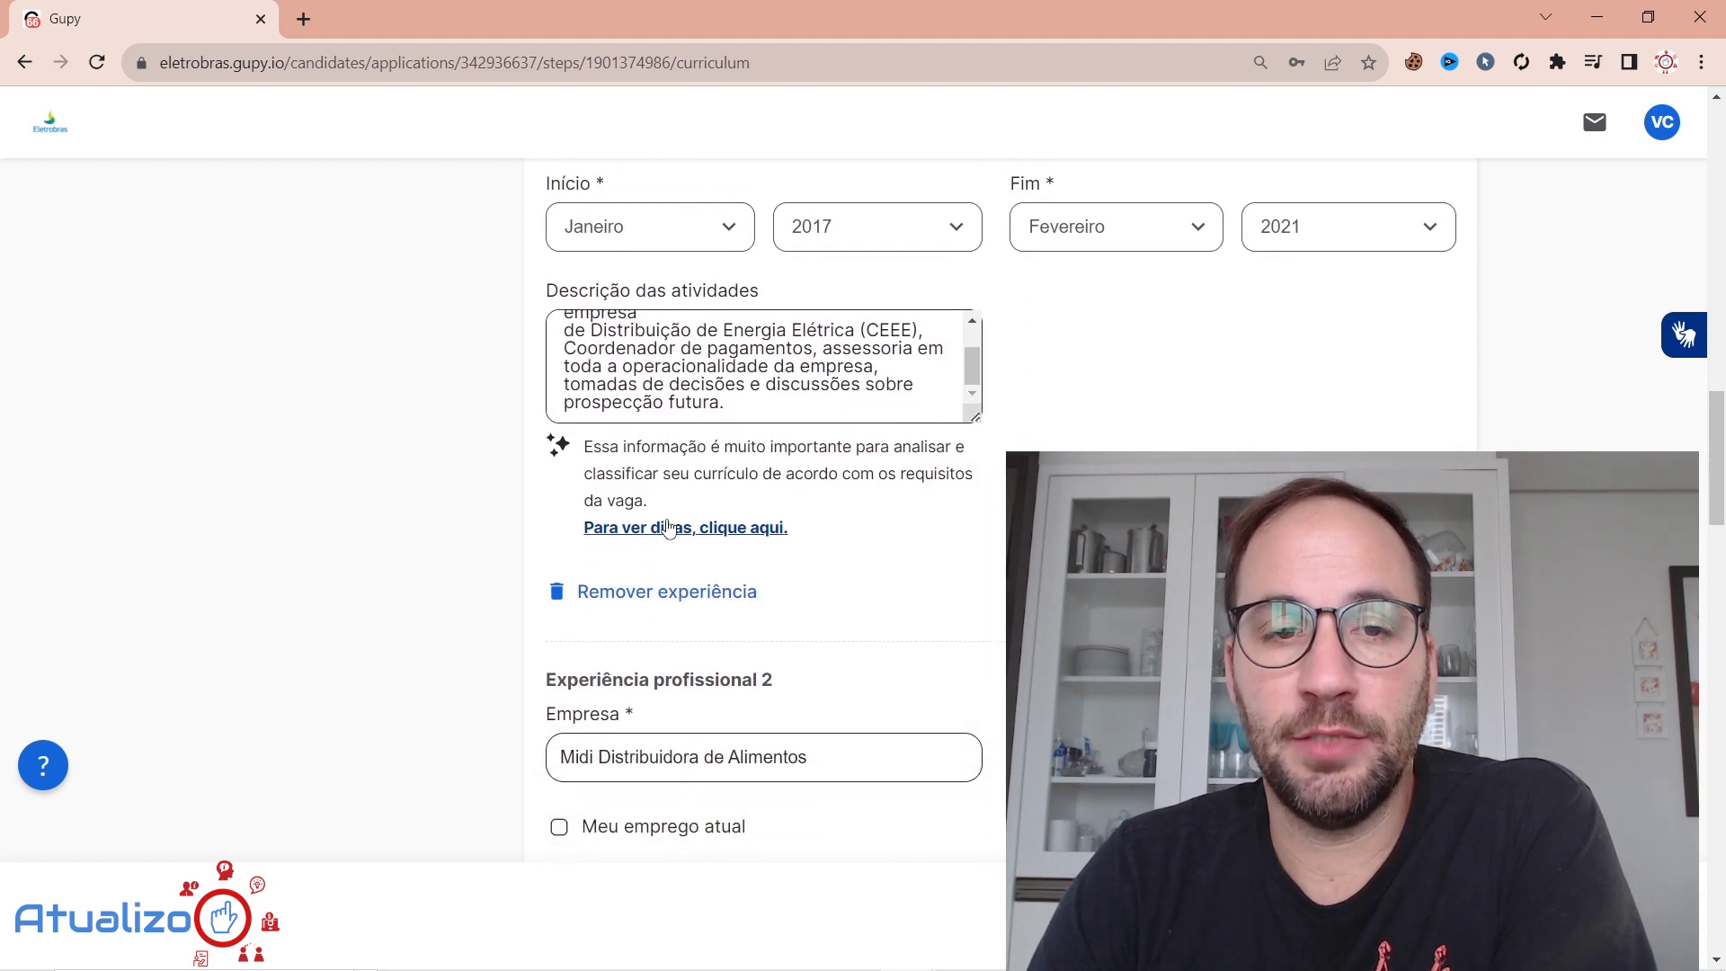
scroll(668, 528, "down", 10)
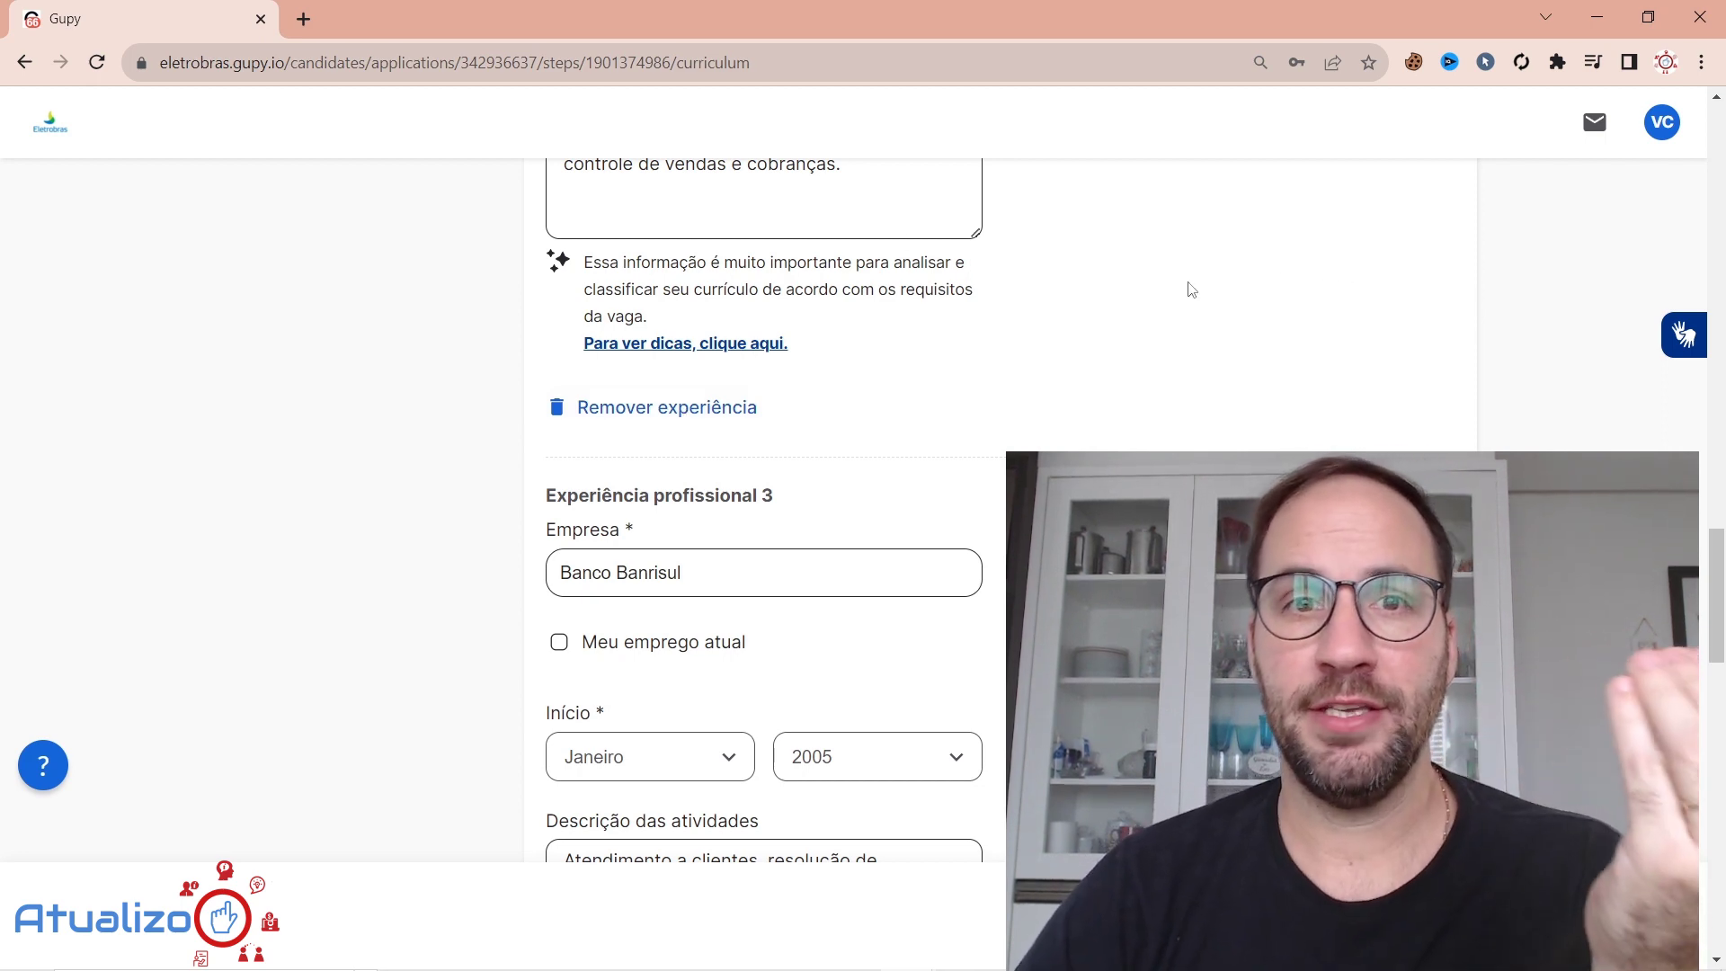
scroll(929, 377, "up", 20)
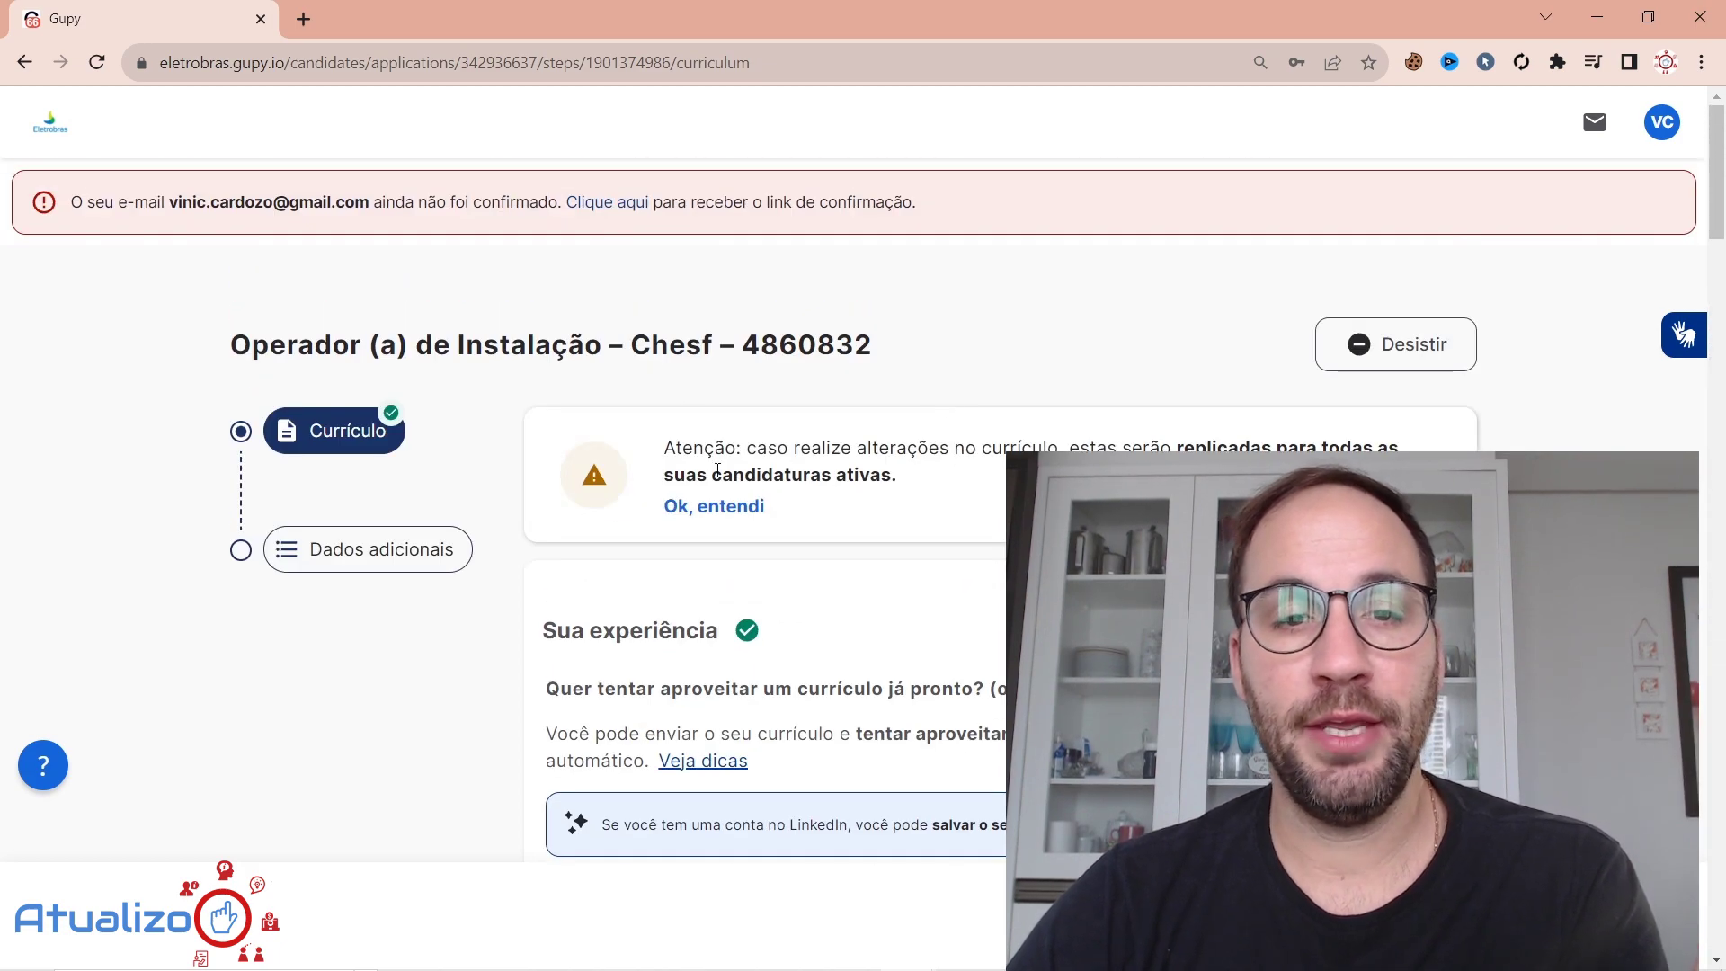
Step: Dismiss the notice about résumé changes and look over the option to reuse a ready-made résumé file
left_click(748, 508)
scroll(653, 396, "down", 4)
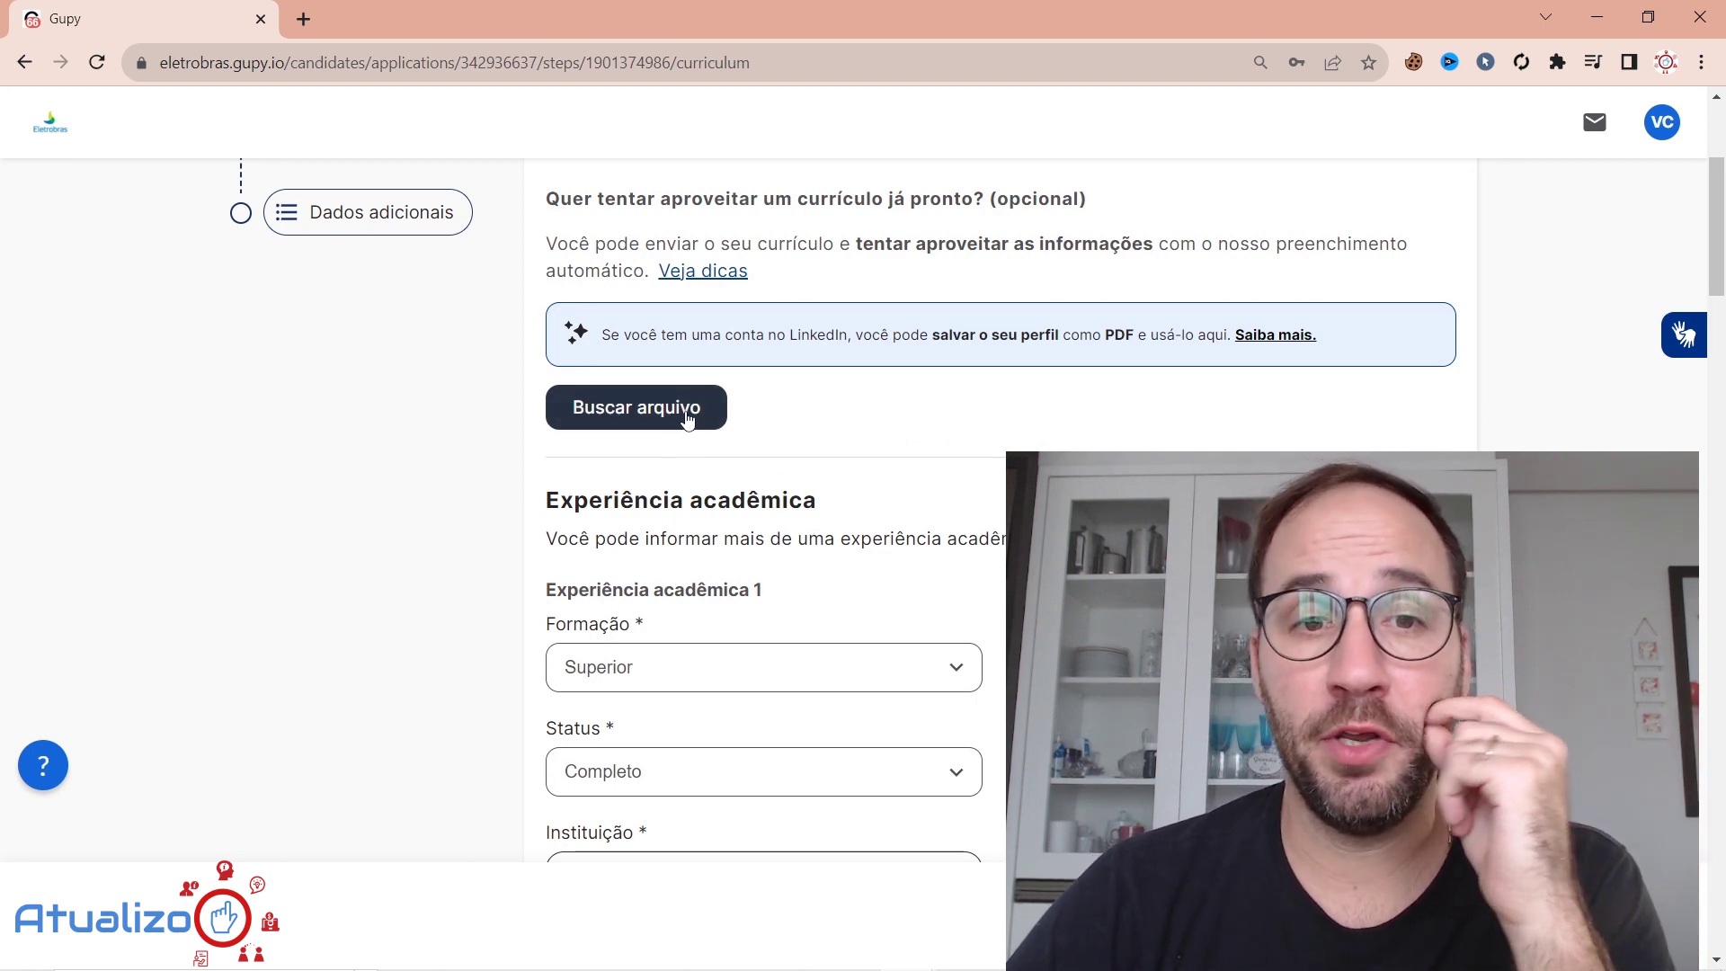
scroll(327, 241, "up", 3)
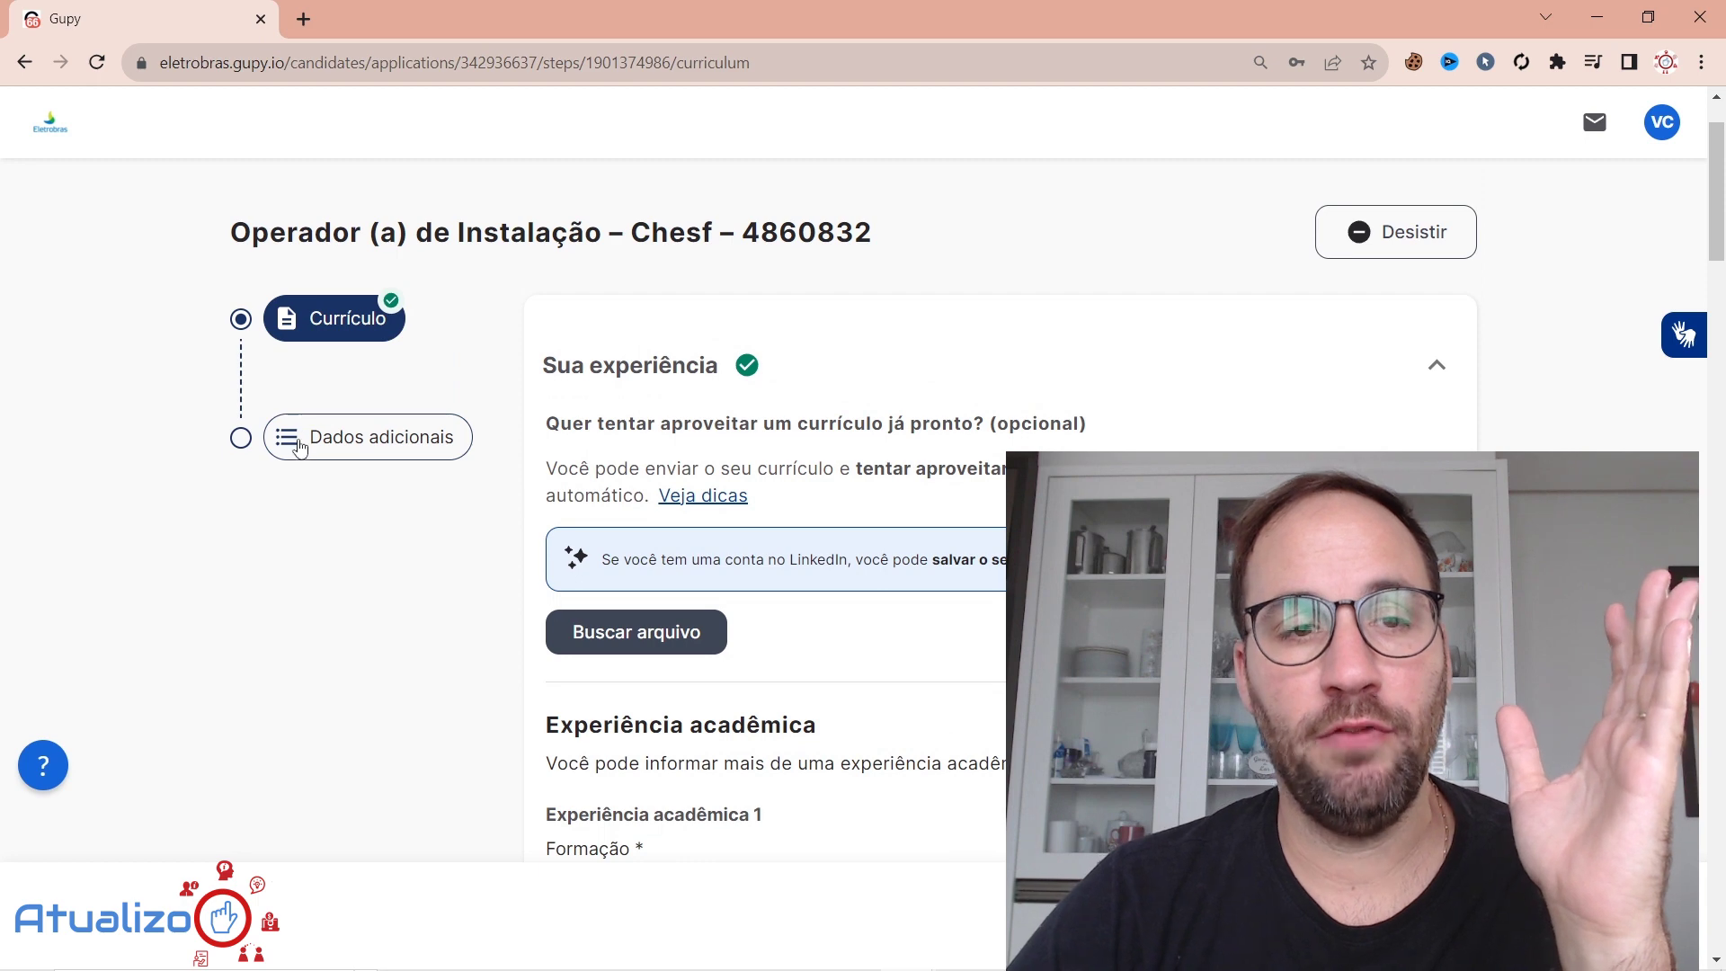
Step: Open the Dados adicionais stage and look over the questions under Informações da candidatura
left_click(279, 437)
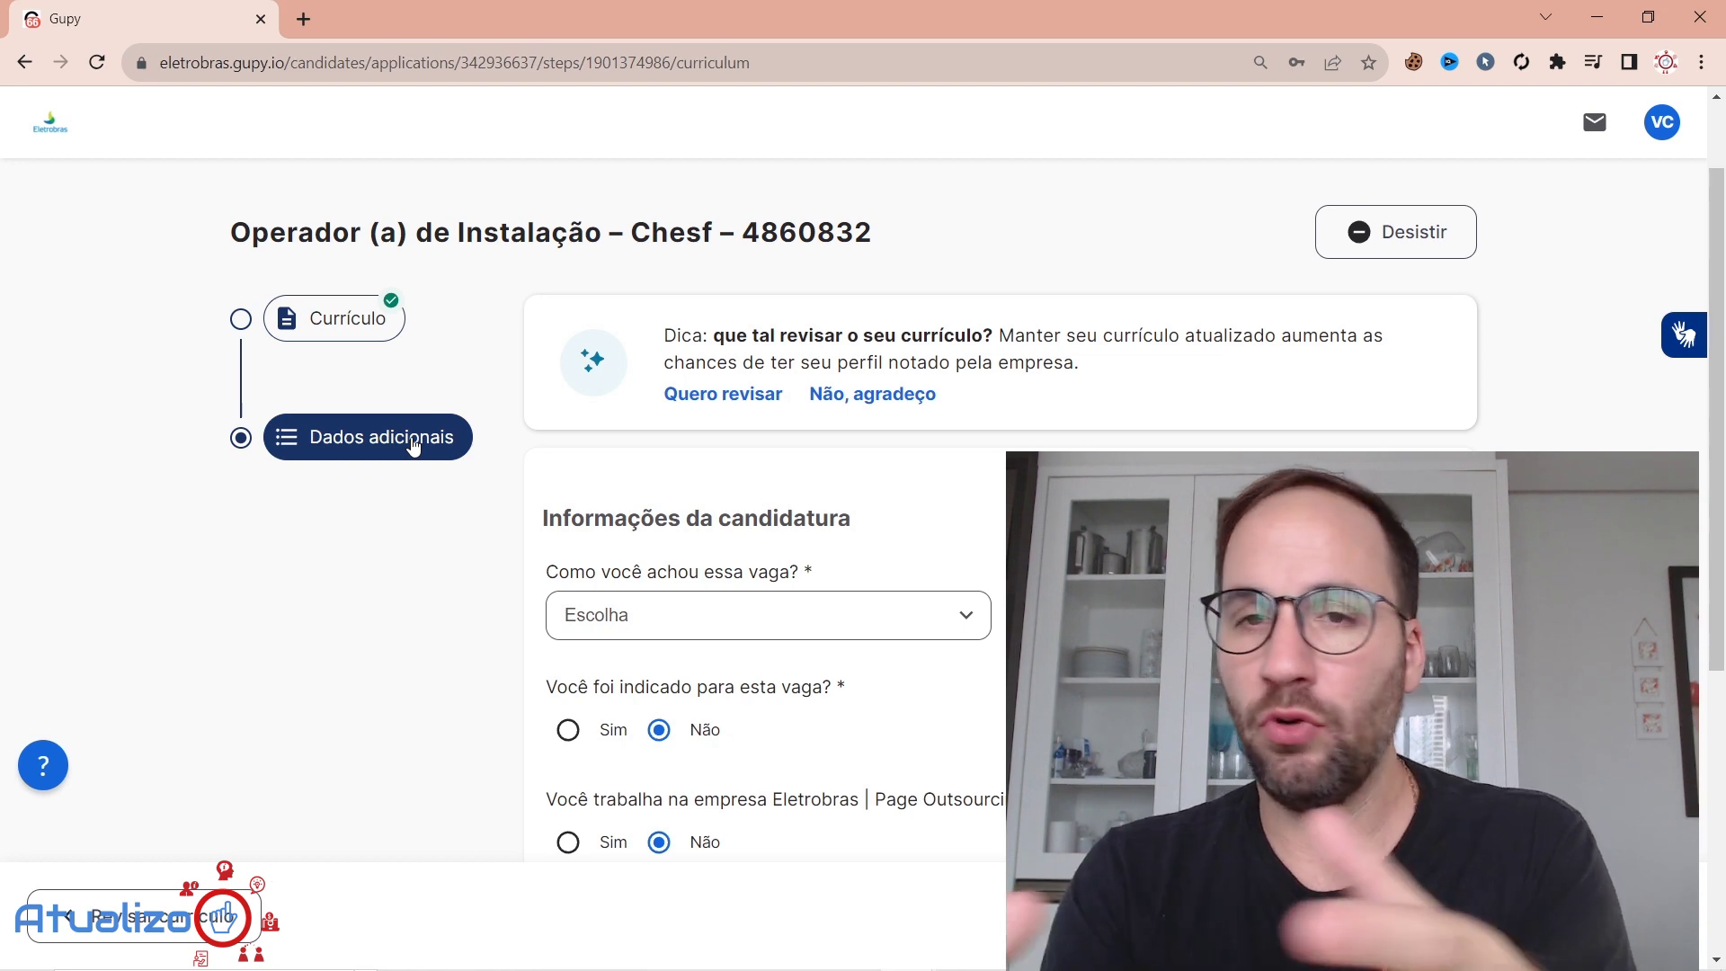
scroll(710, 402, "down", 5)
scroll(762, 424, "up", 1)
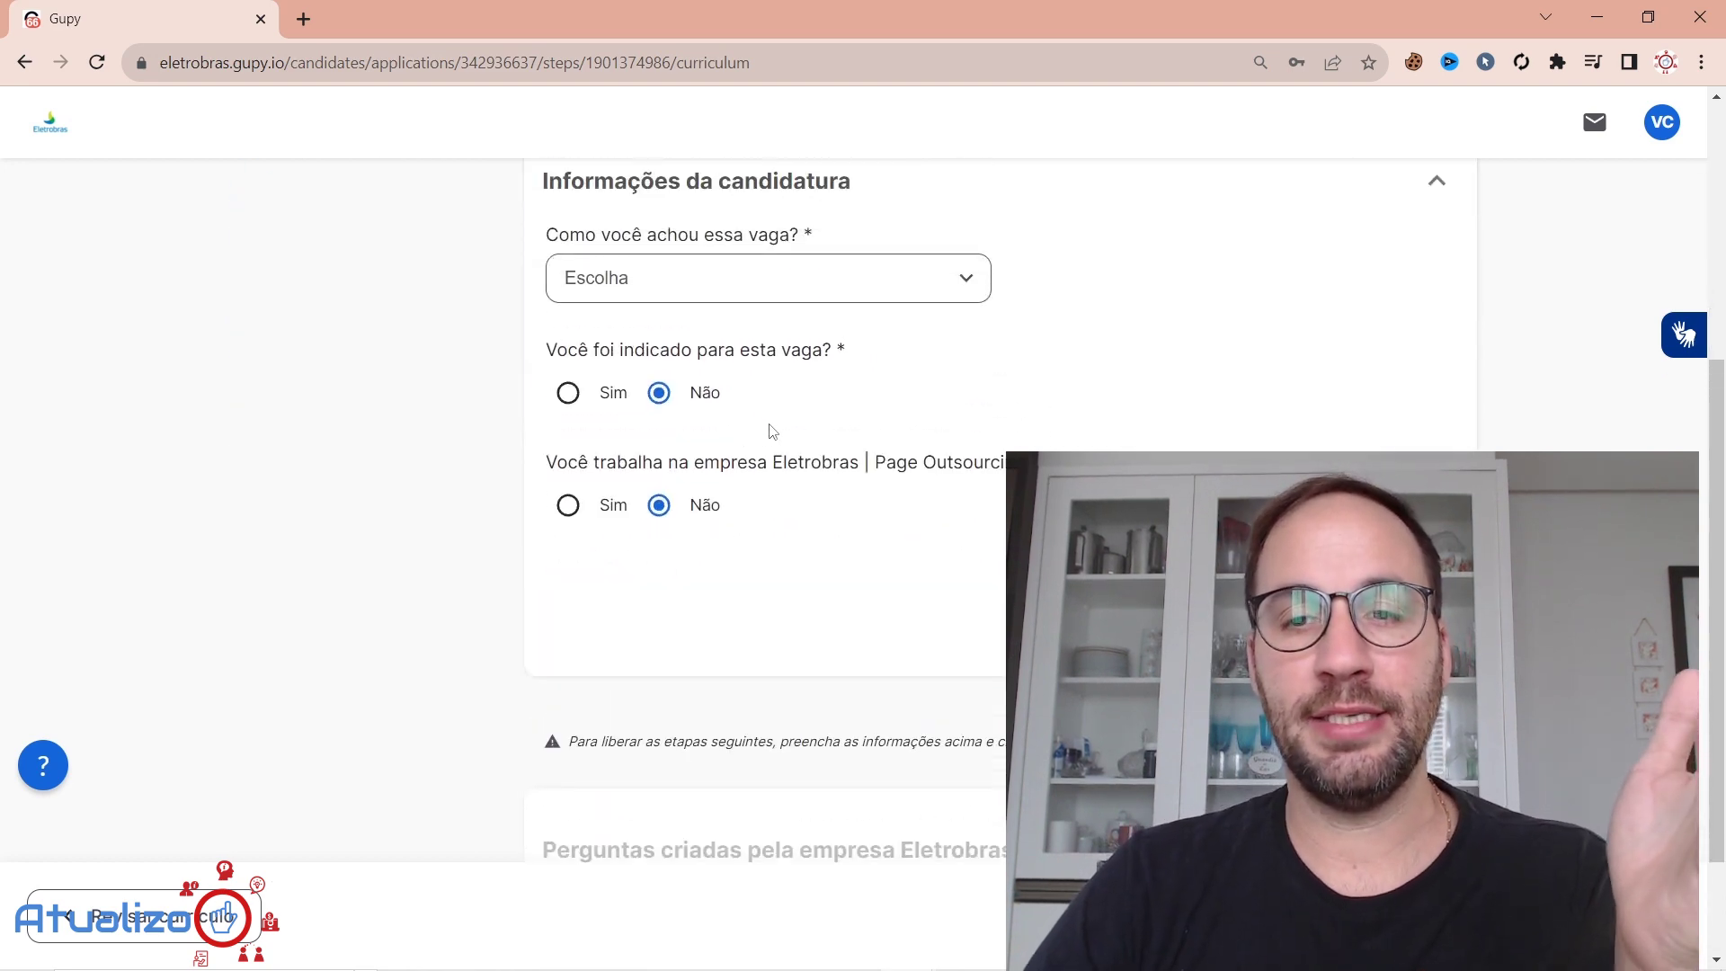
scroll(762, 424, "up", 3)
Step: Answer "Como você achou essa vaga?" with Outro and specify "Internet site" as the source
left_click_drag(570, 460, 852, 488)
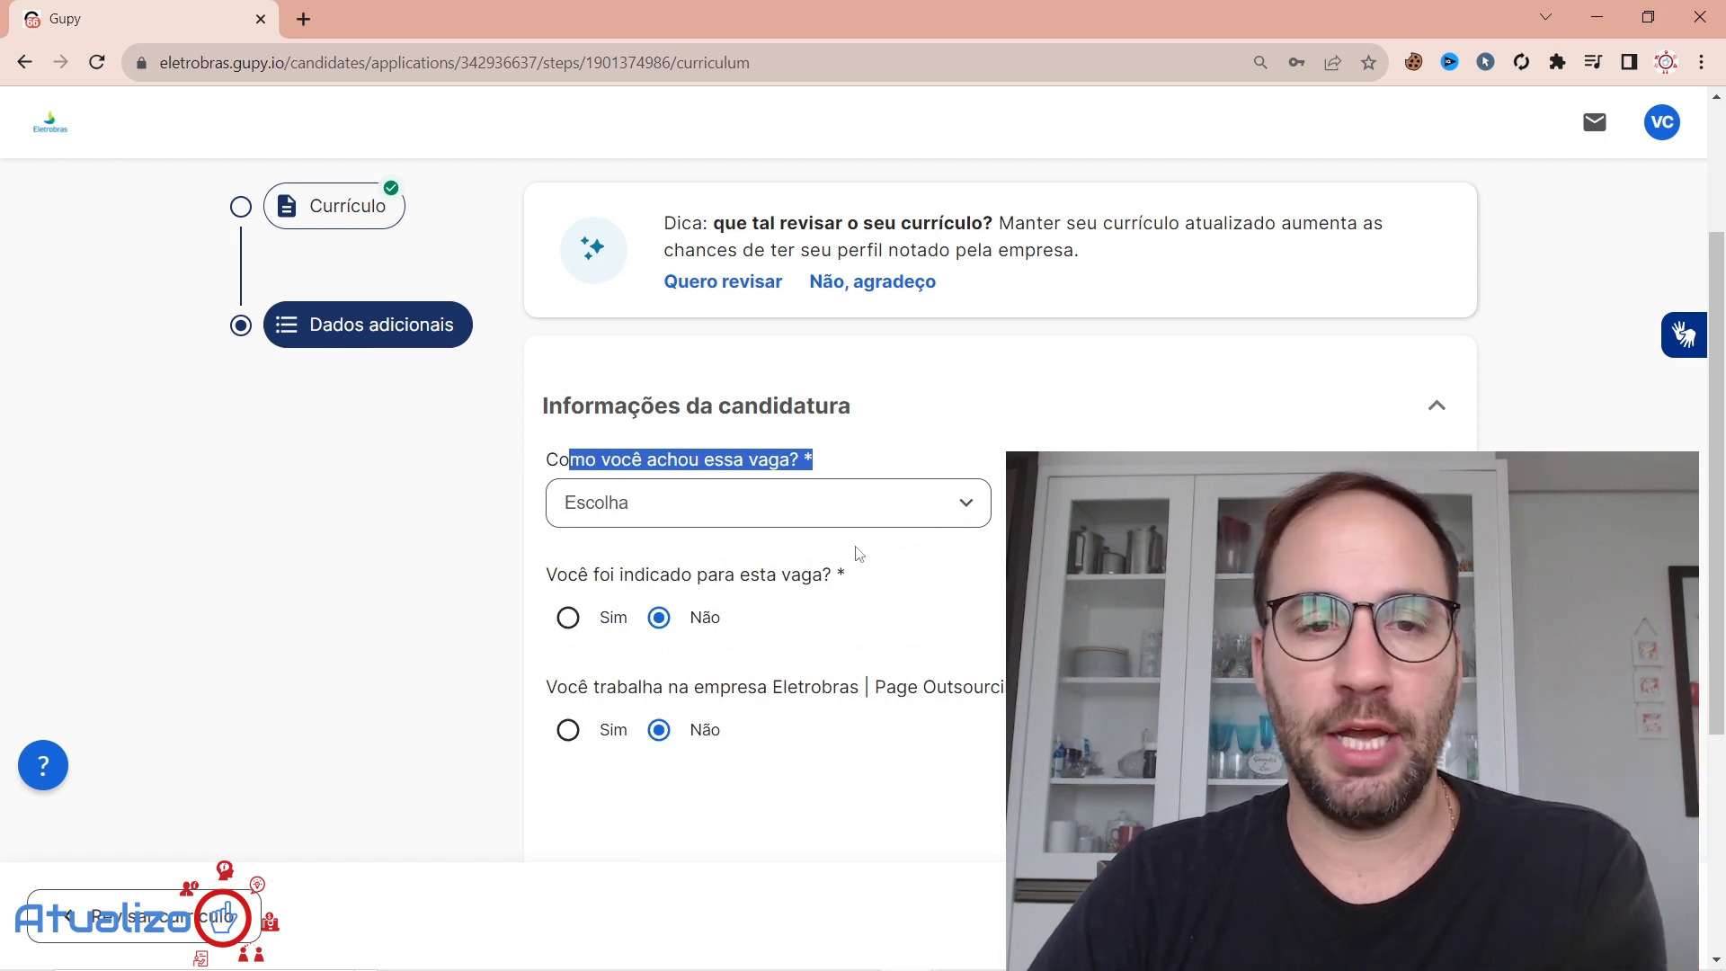
left_click(929, 513)
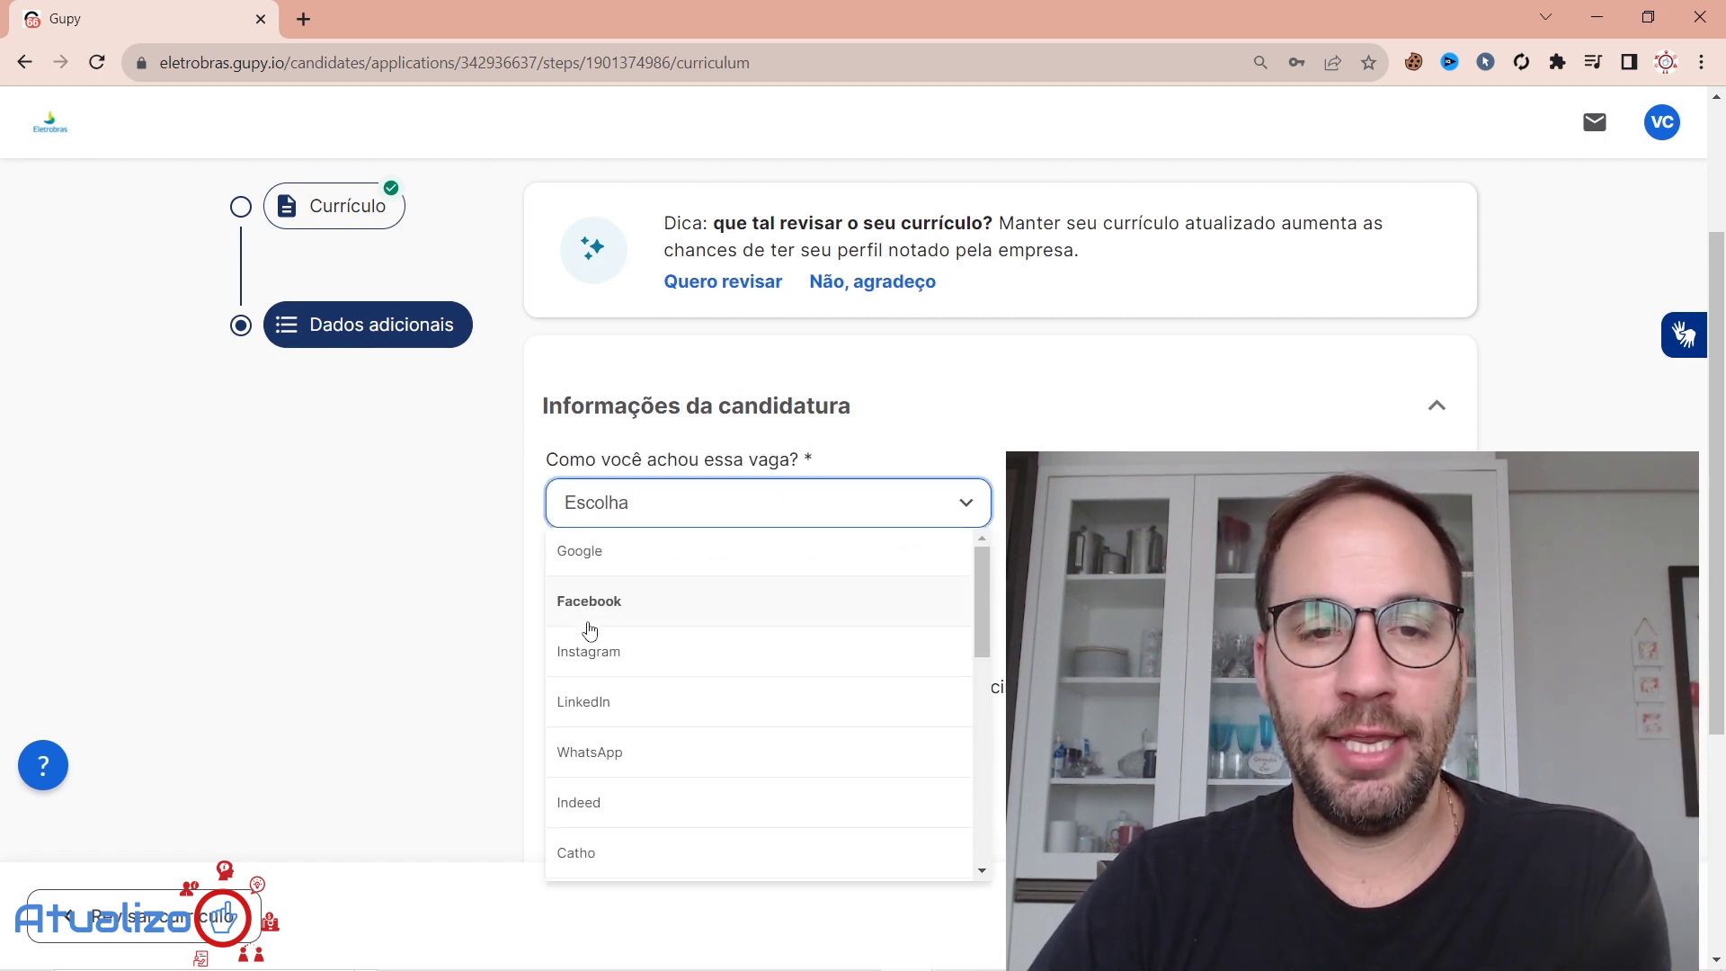
scroll(582, 655, "down", 5)
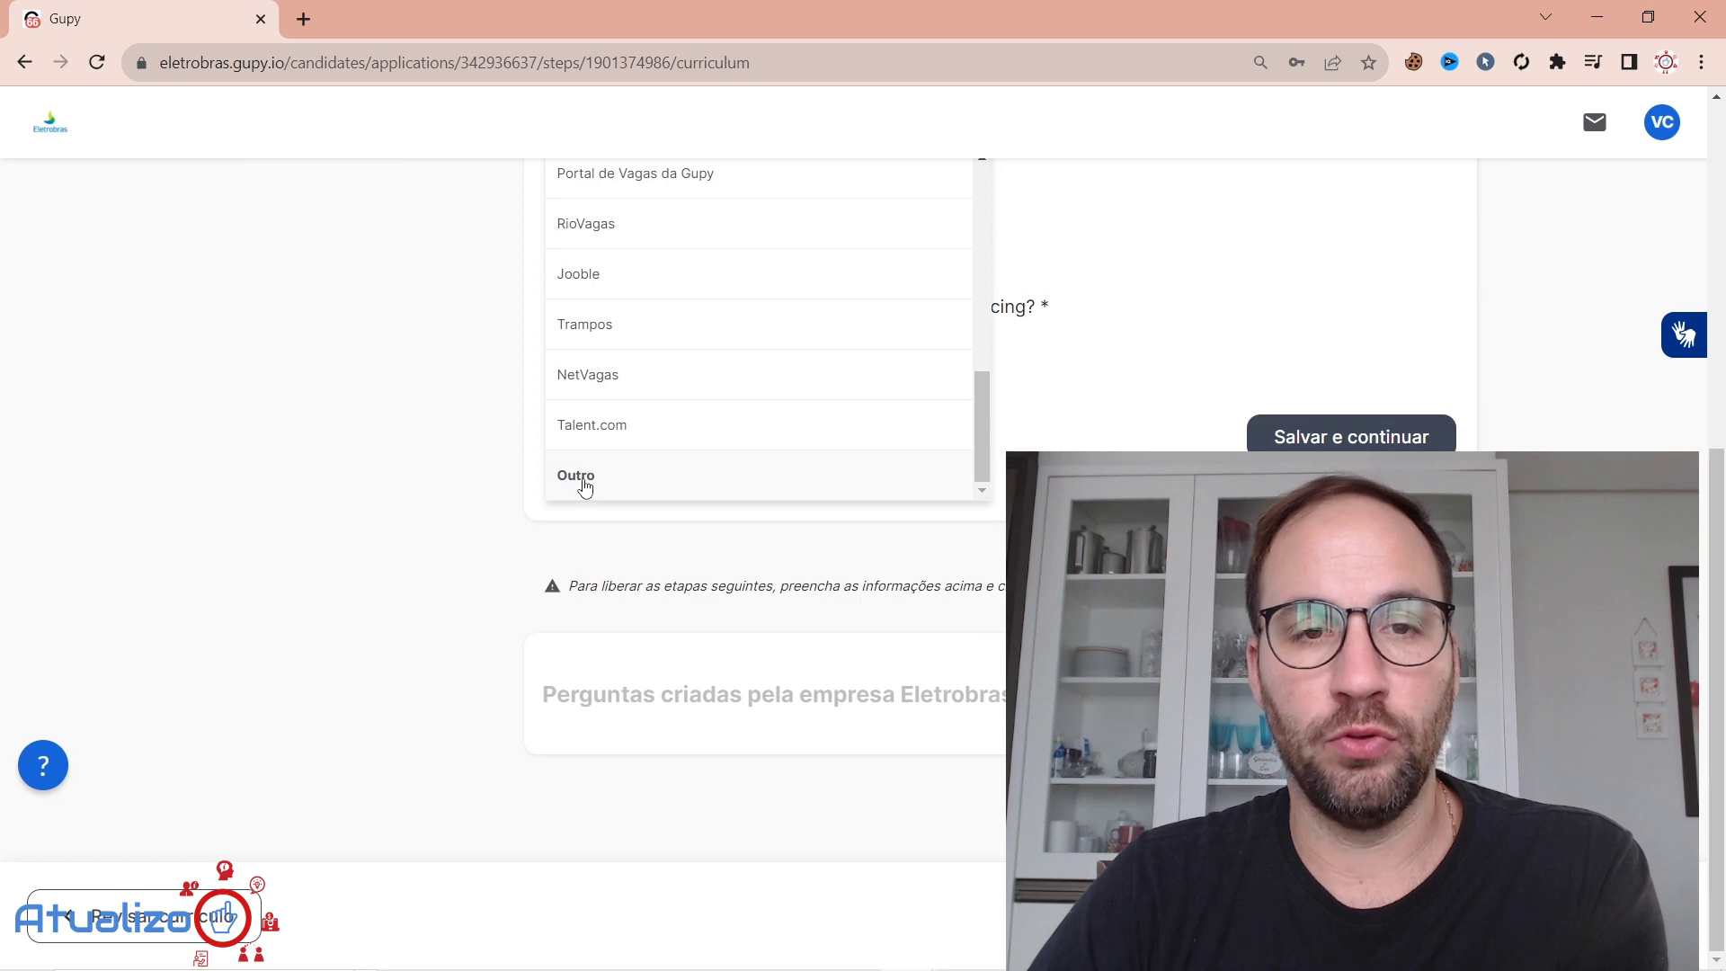
left_click(576, 477)
type("Internet")
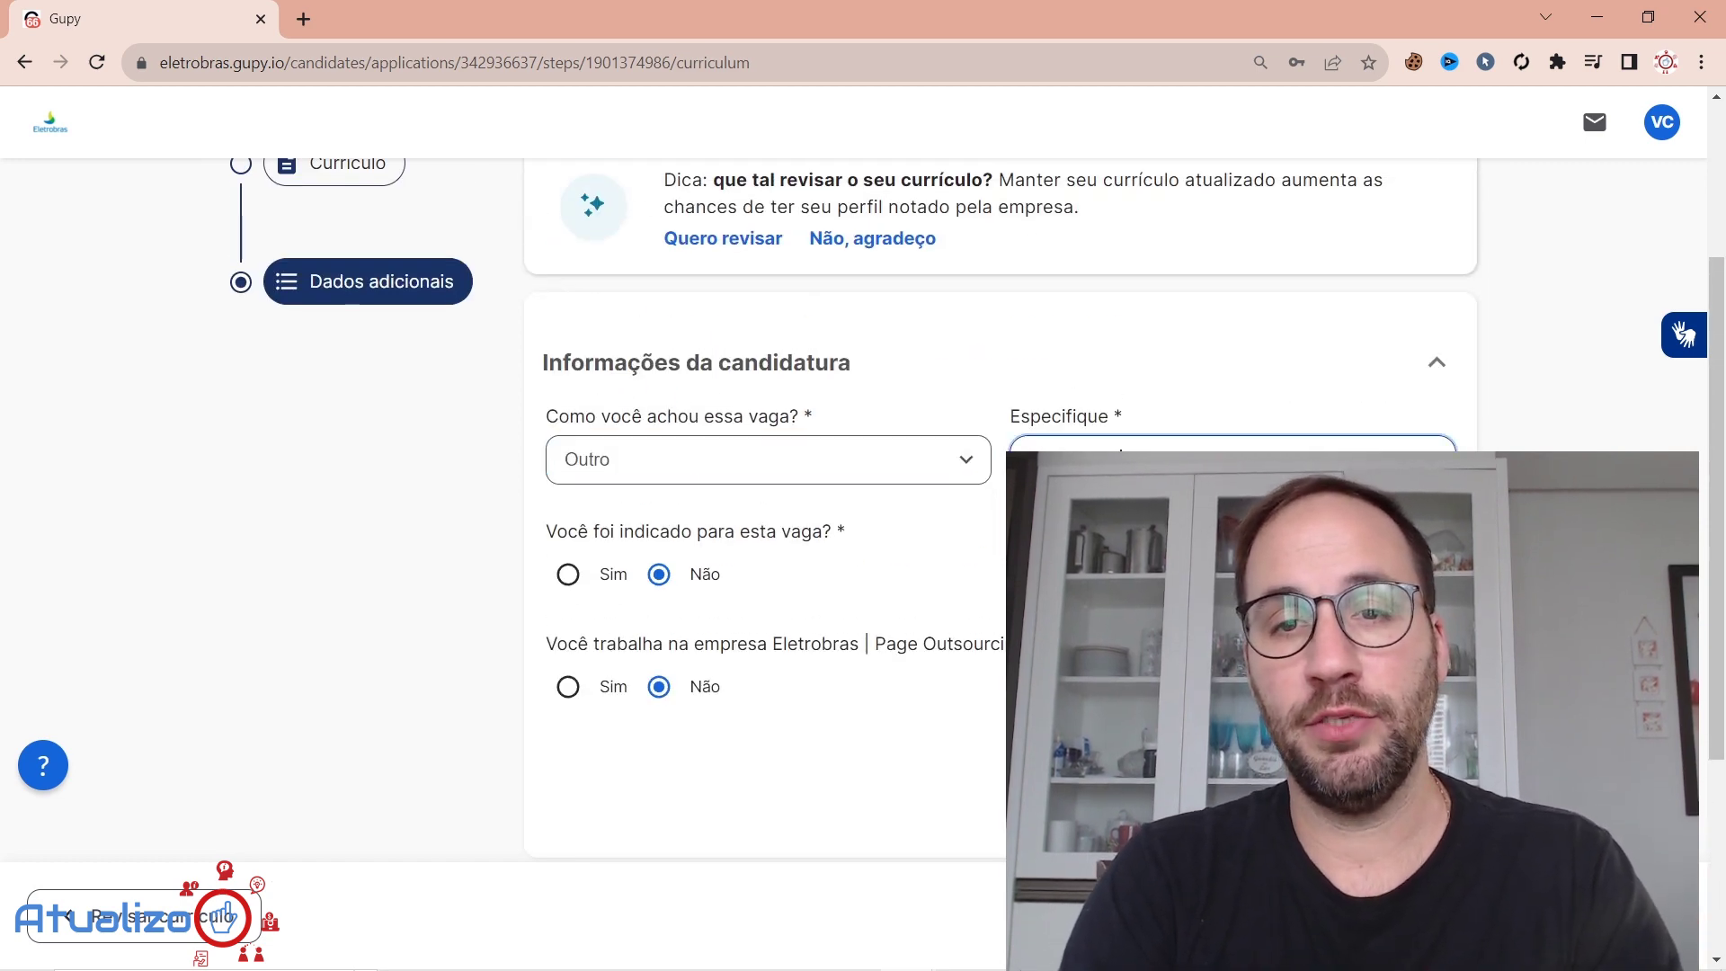
type("site")
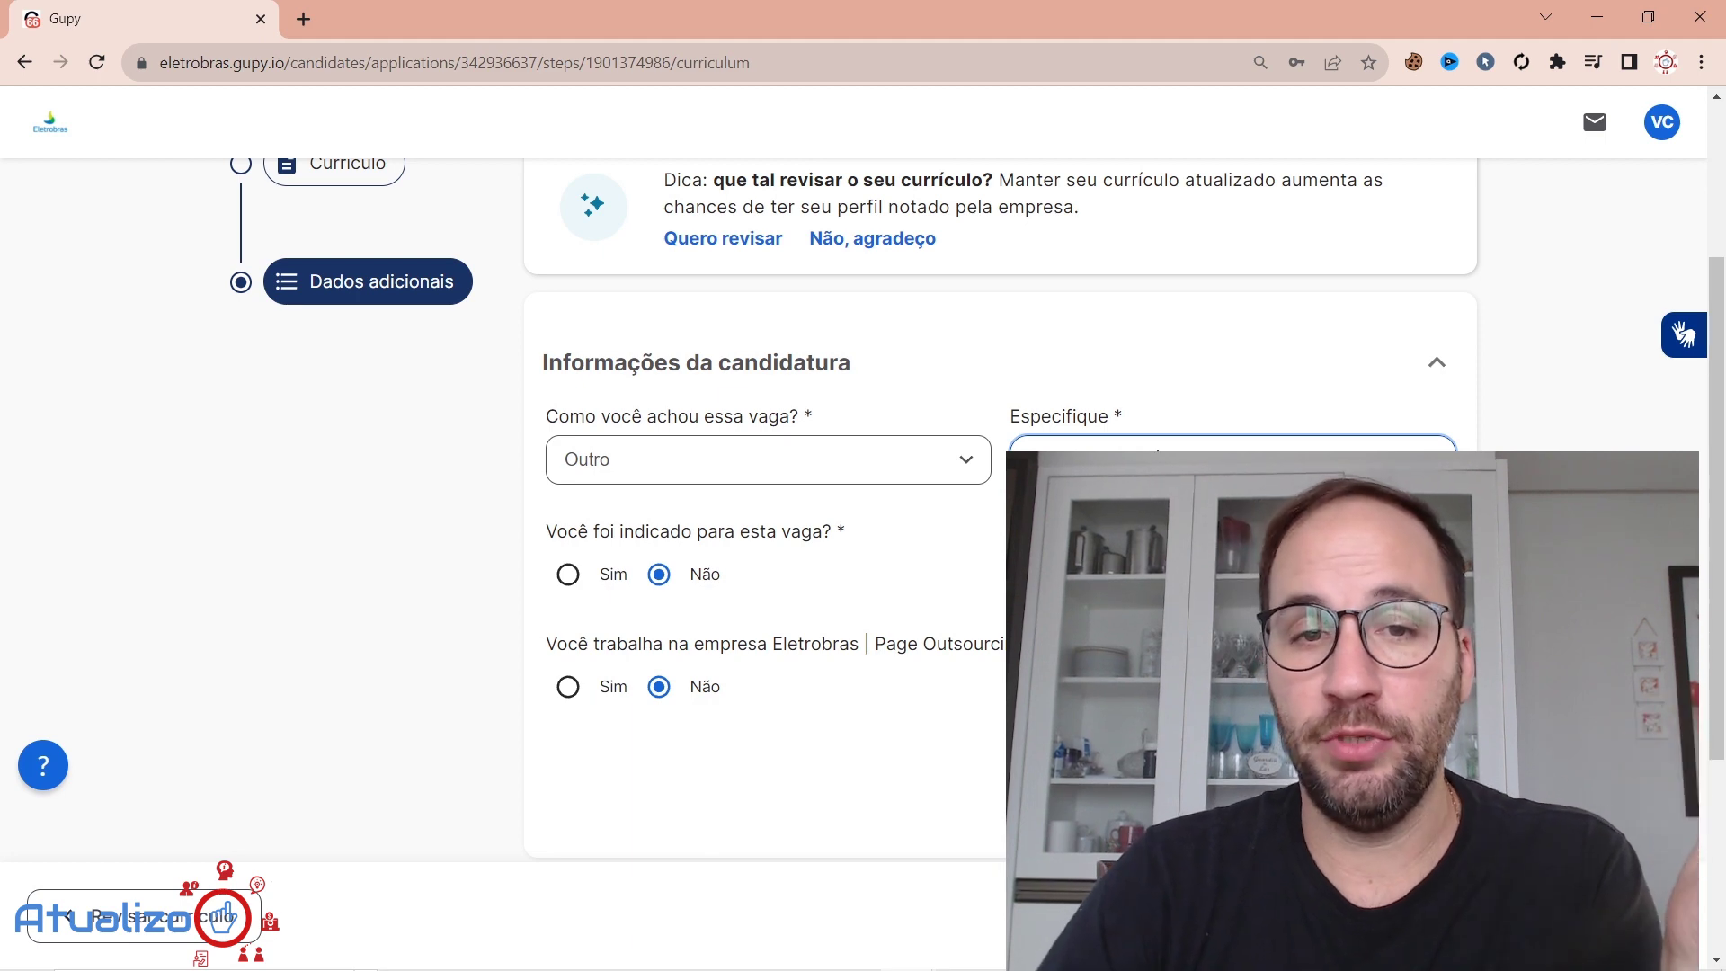
Step: Save Informações da candidatura and answer company questions 1 and 2, about past and current work at Eletrobras, with Não
key("Tab")
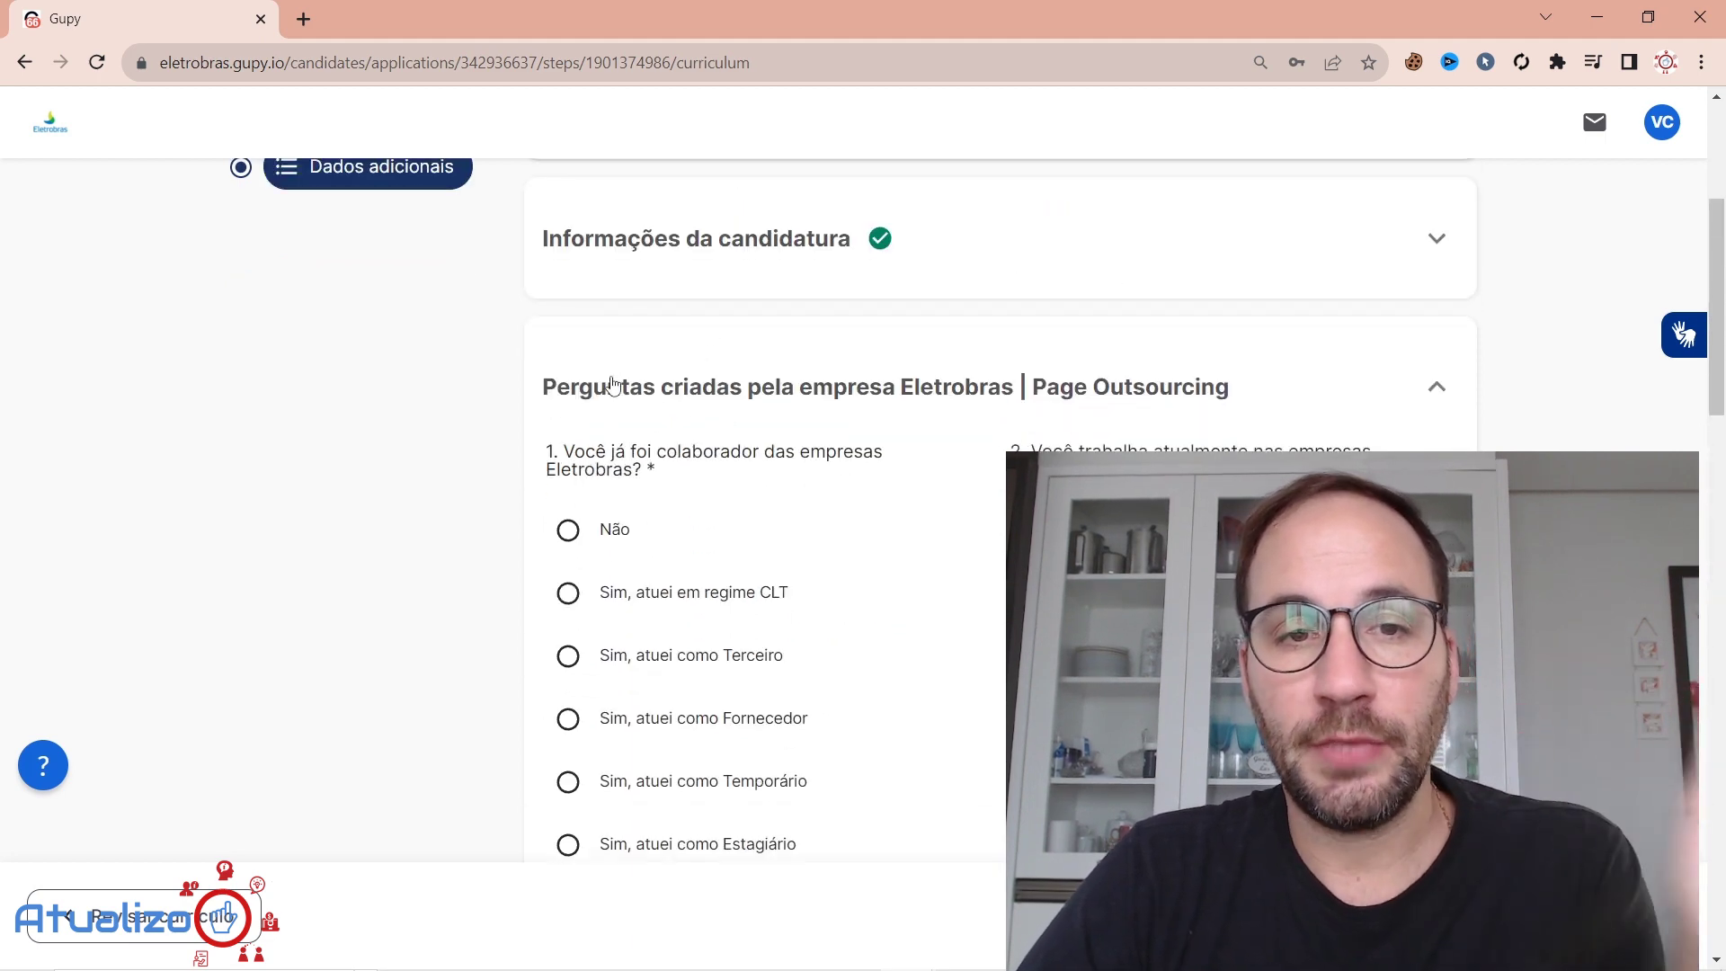
scroll(1062, 450, "down", 2)
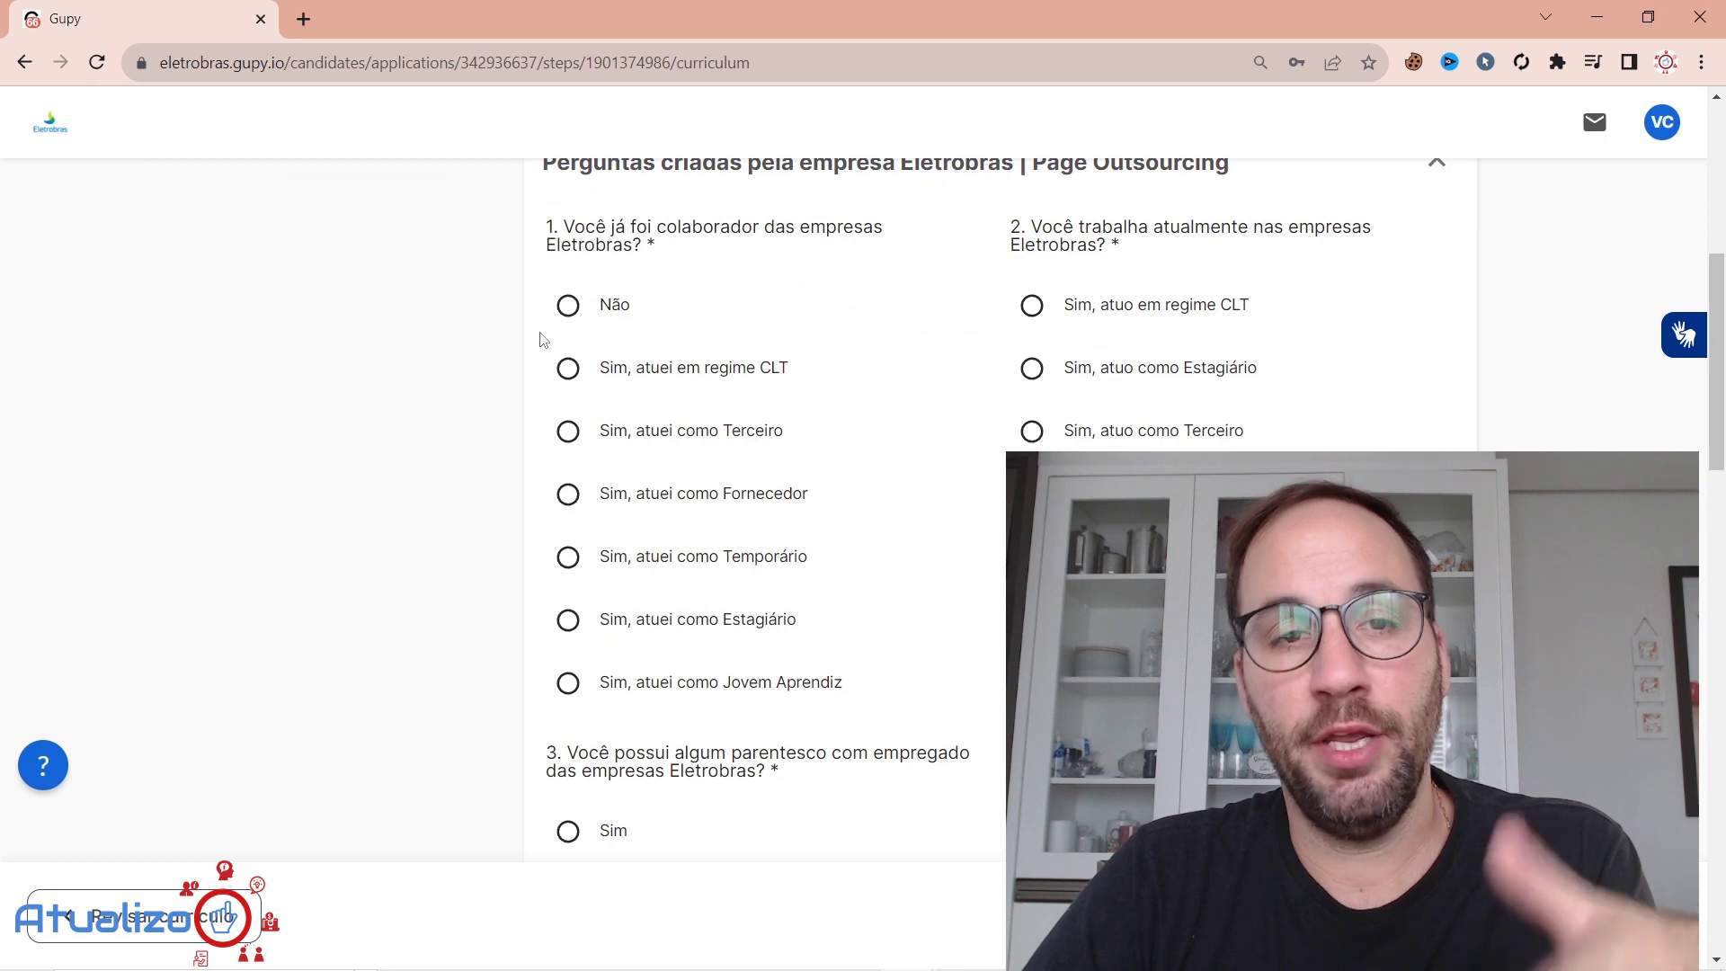
left_click(568, 306)
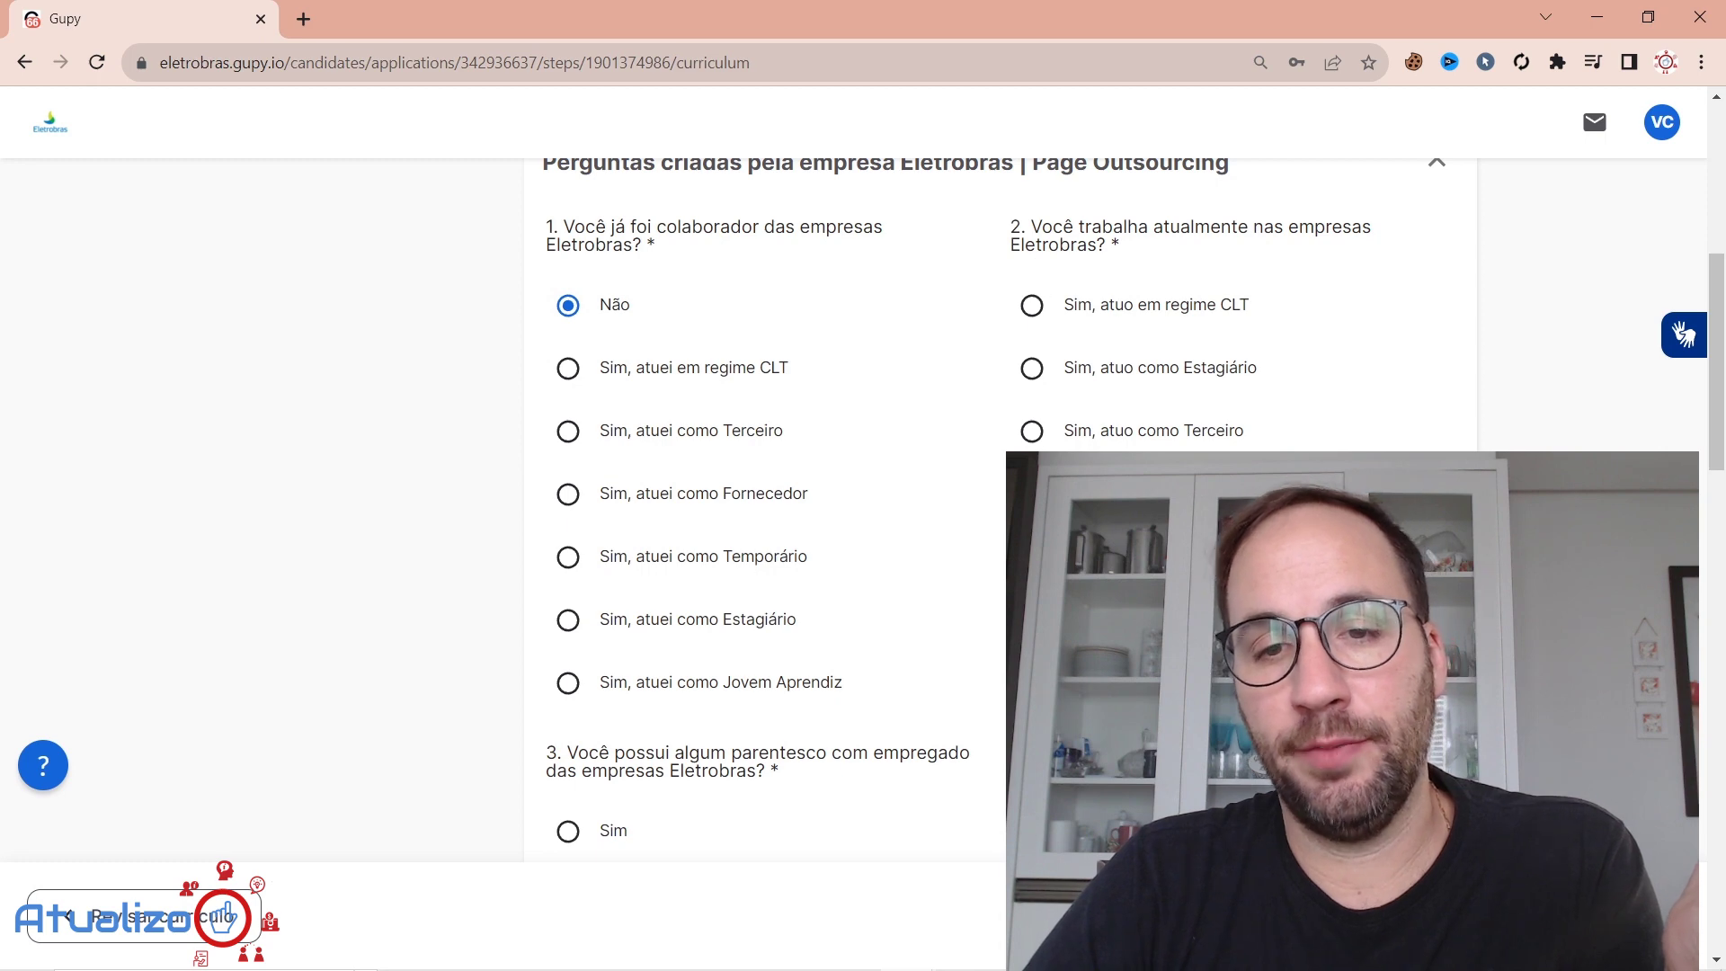
scroll(863, 620, "down", 3)
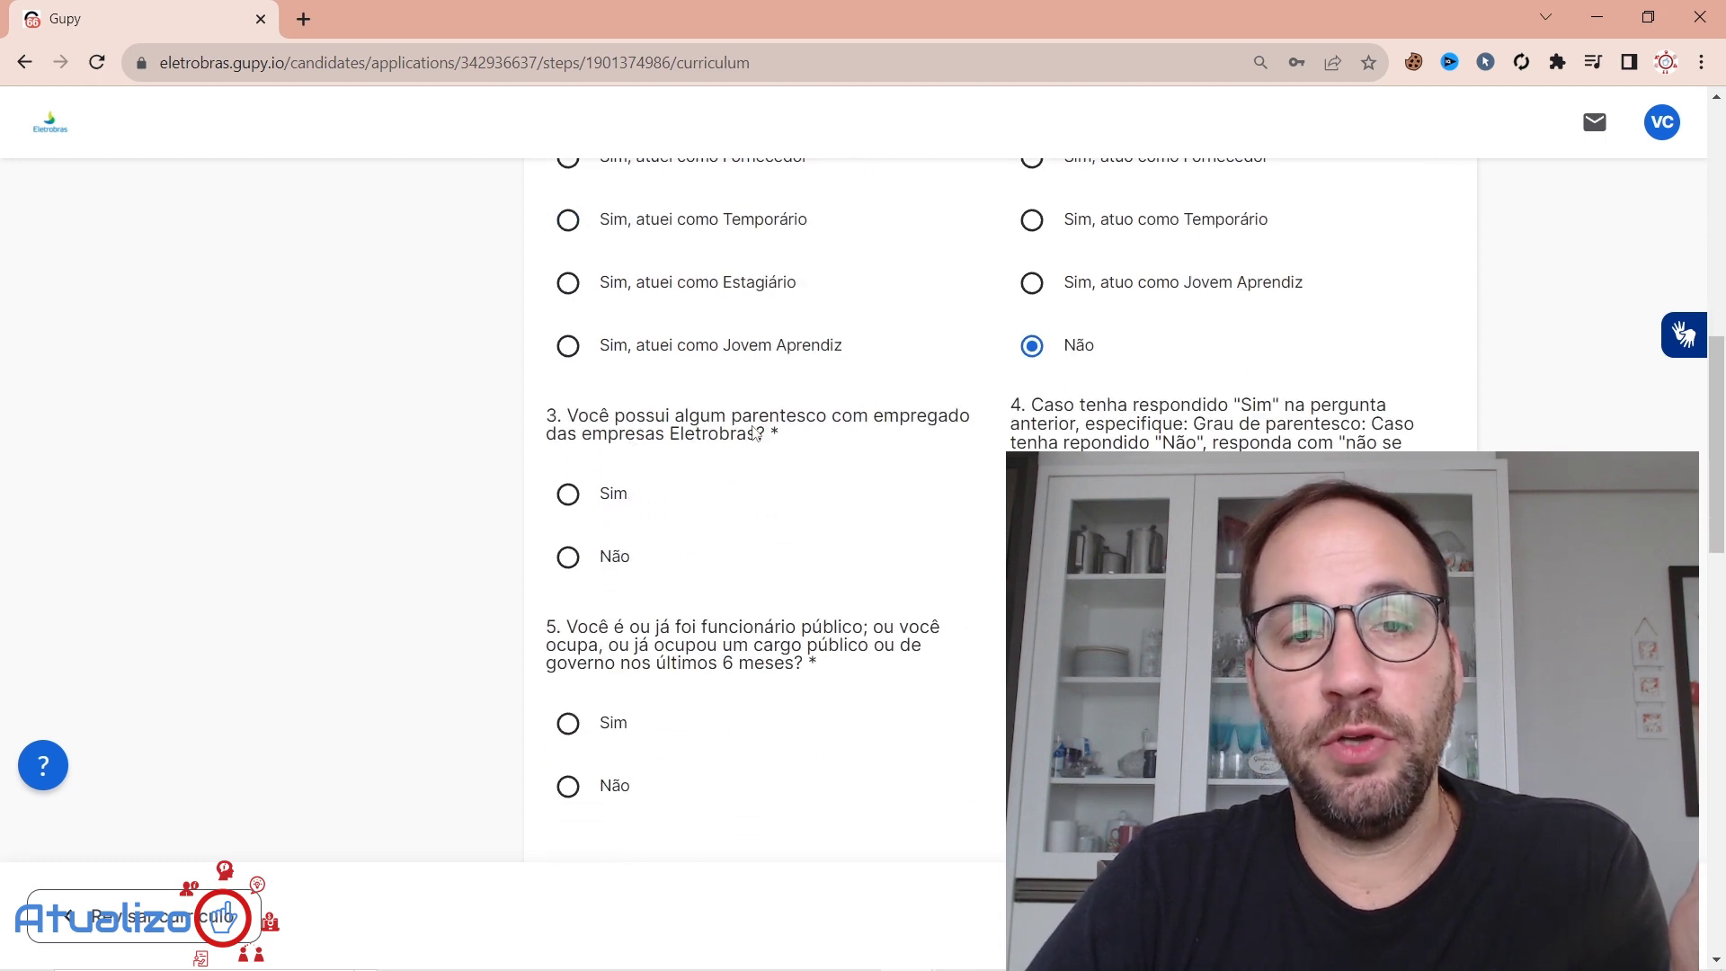
Step: Answer questions 3, 5 and 6 with Não, and enter "Não se aplica" for question 4 on the degree of kinship
left_click(568, 559)
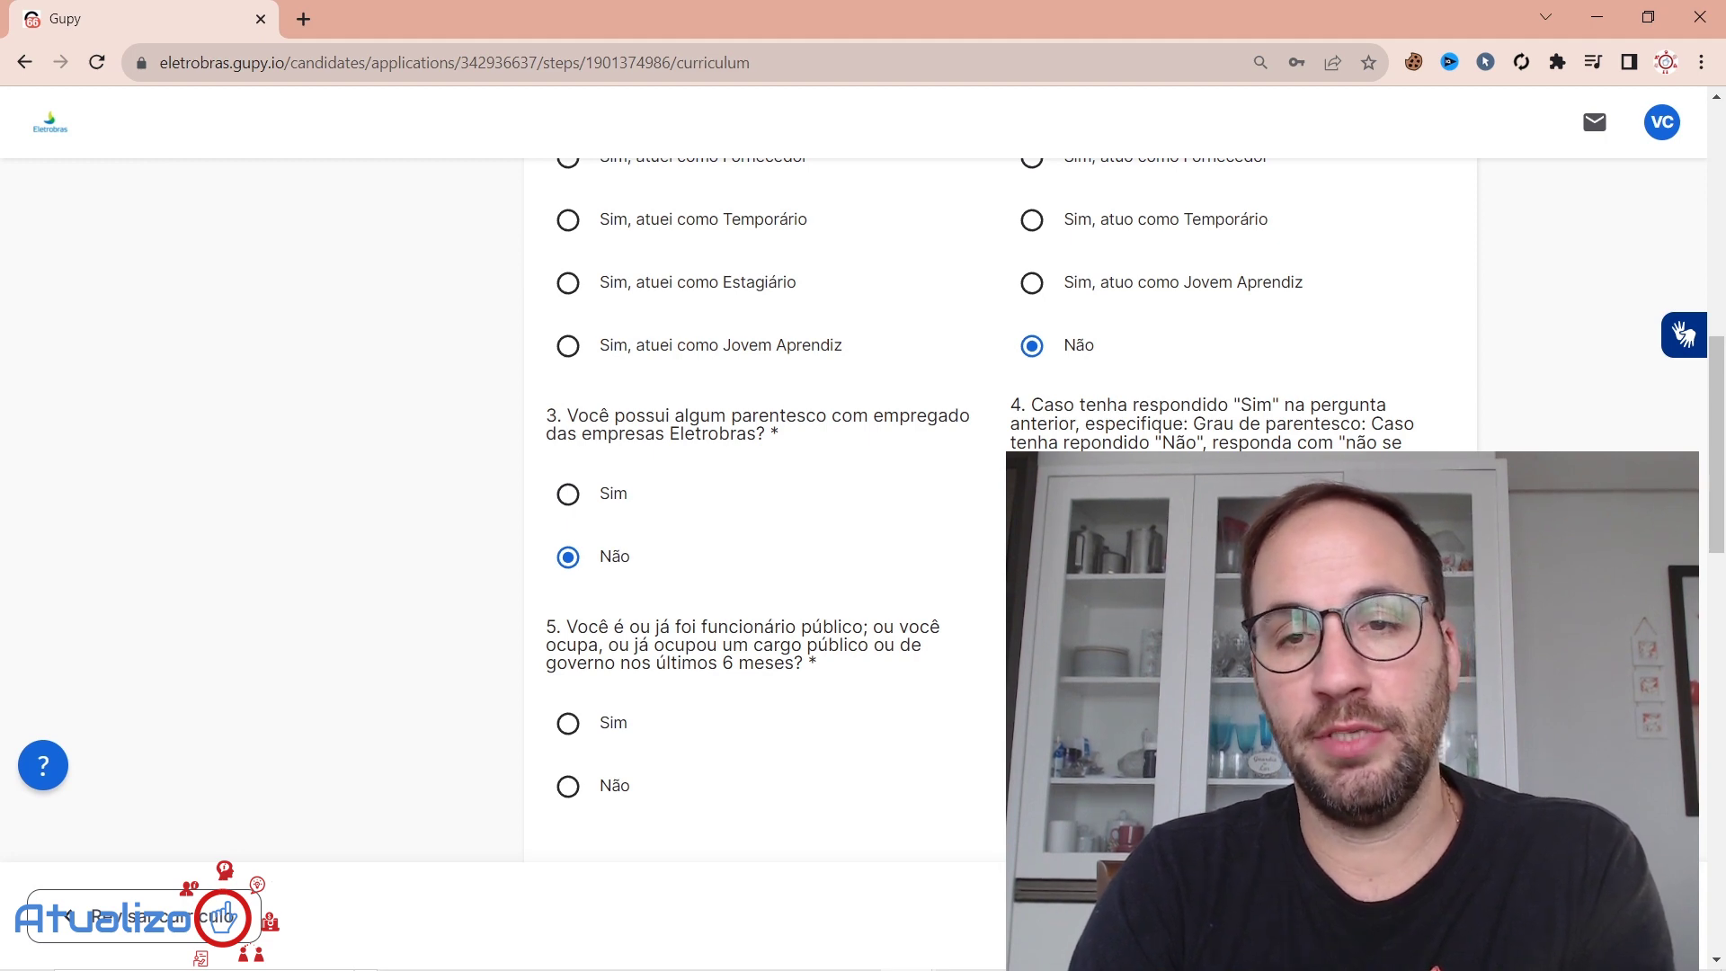
scroll(665, 510, "down", 3)
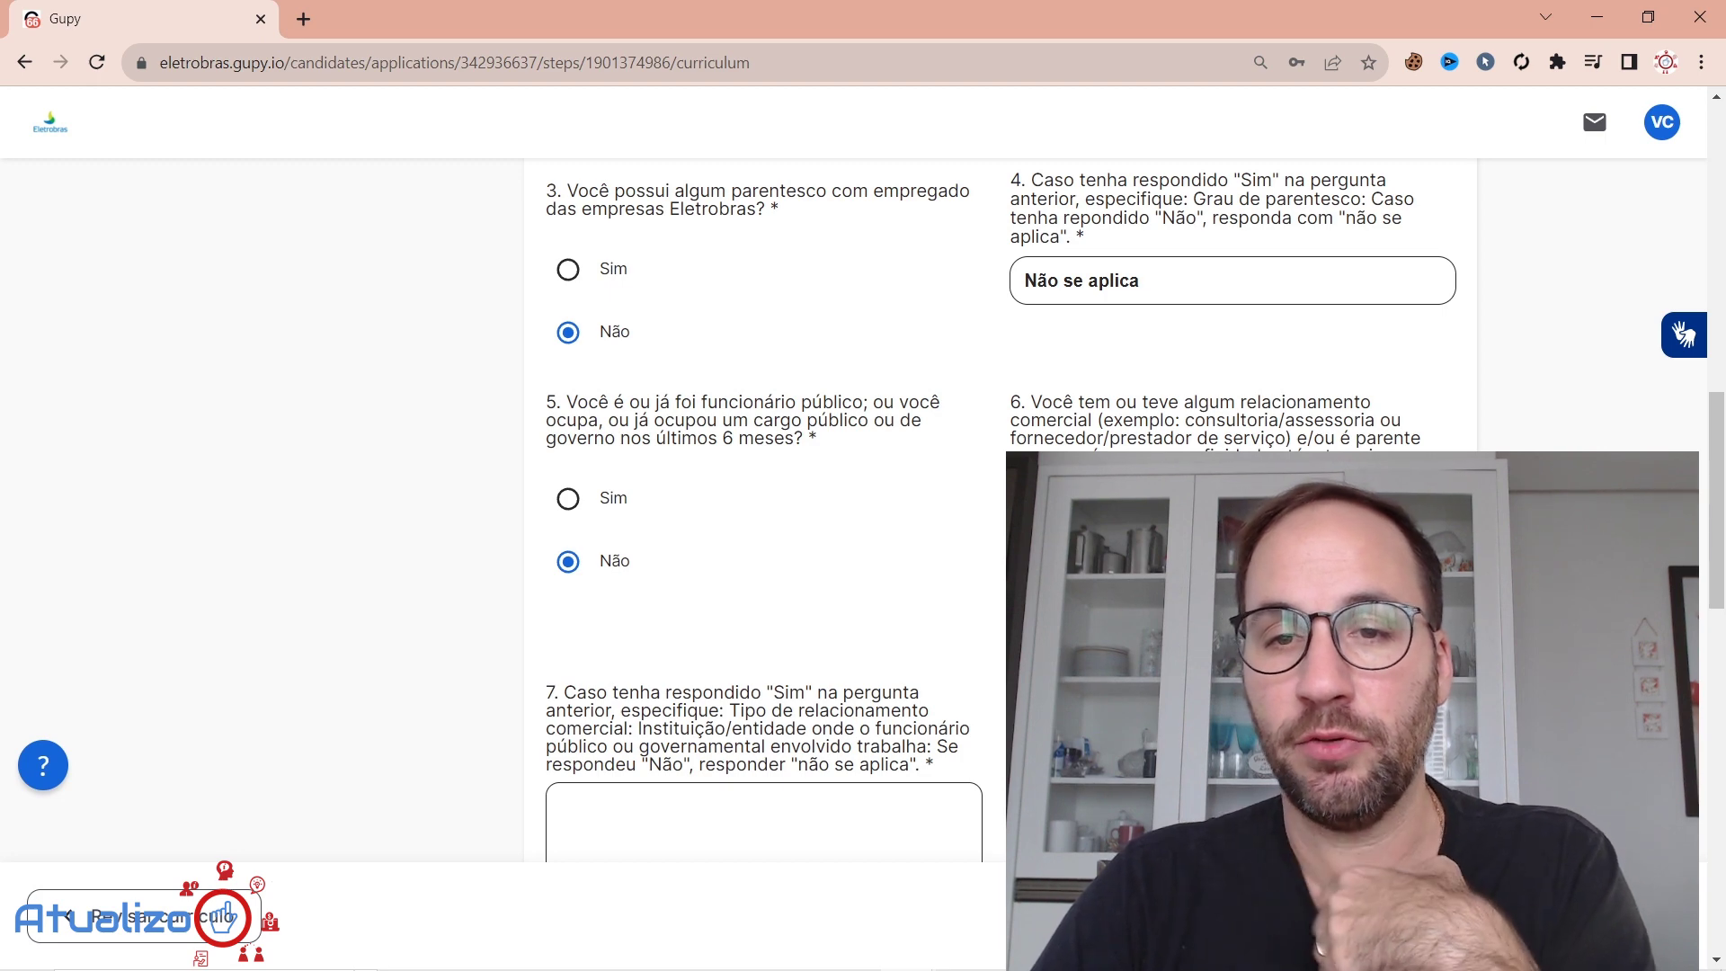
scroll(890, 593, "down", 3)
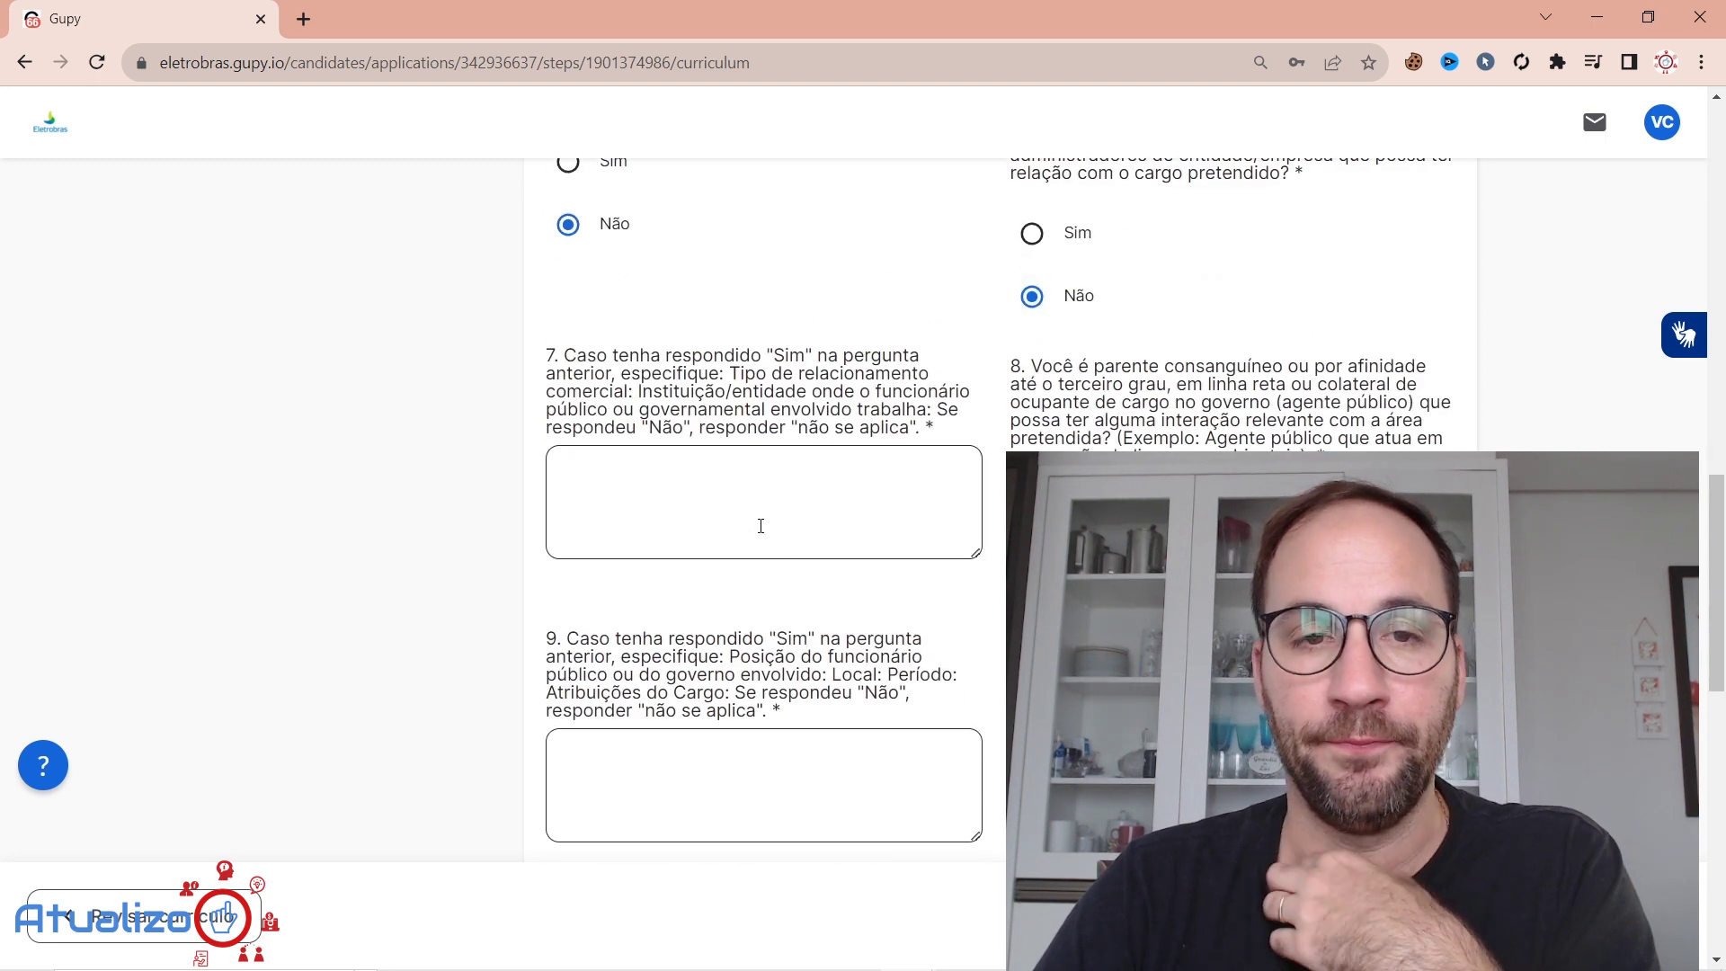
Step: Fill question 7 on the commercial relationship with "não se aplica", copied from the question's own wording
left_click(735, 477)
left_click_drag(797, 431, 914, 438)
key("ctrl+c")
left_click(870, 497)
key("ctrl+v")
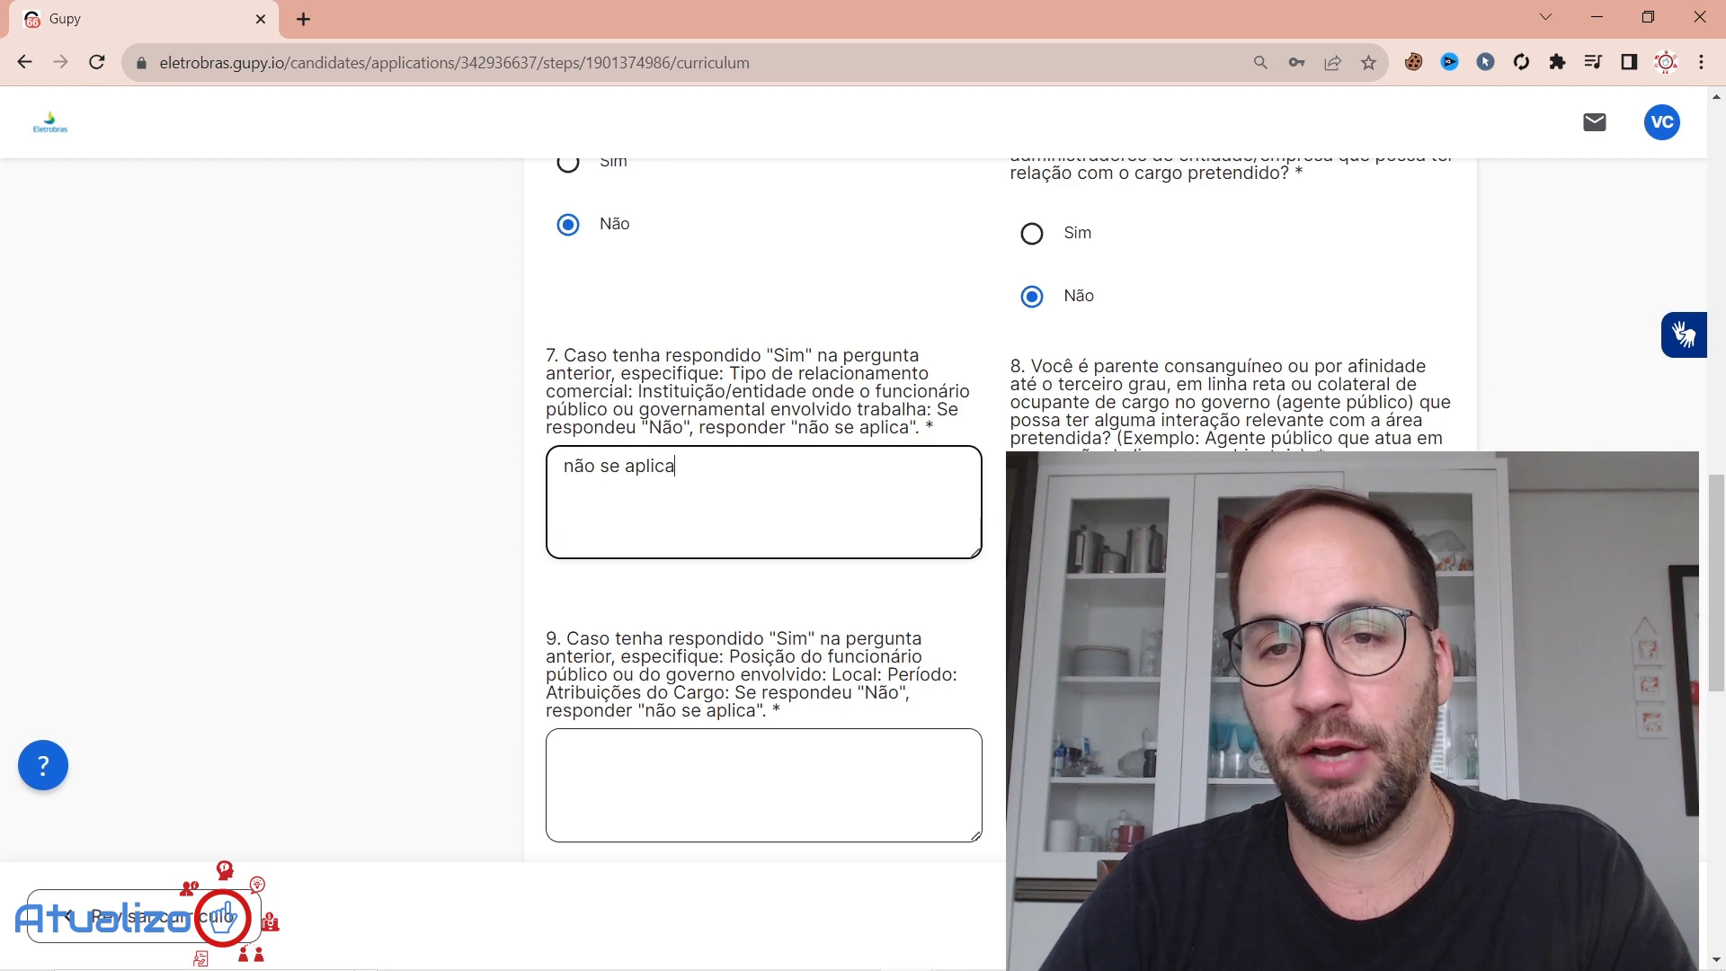
Step: Answer questions 8 and 10 with Não and fill questions 9 and 11 with "não se aplica"
scroll(805, 395, "down", 4)
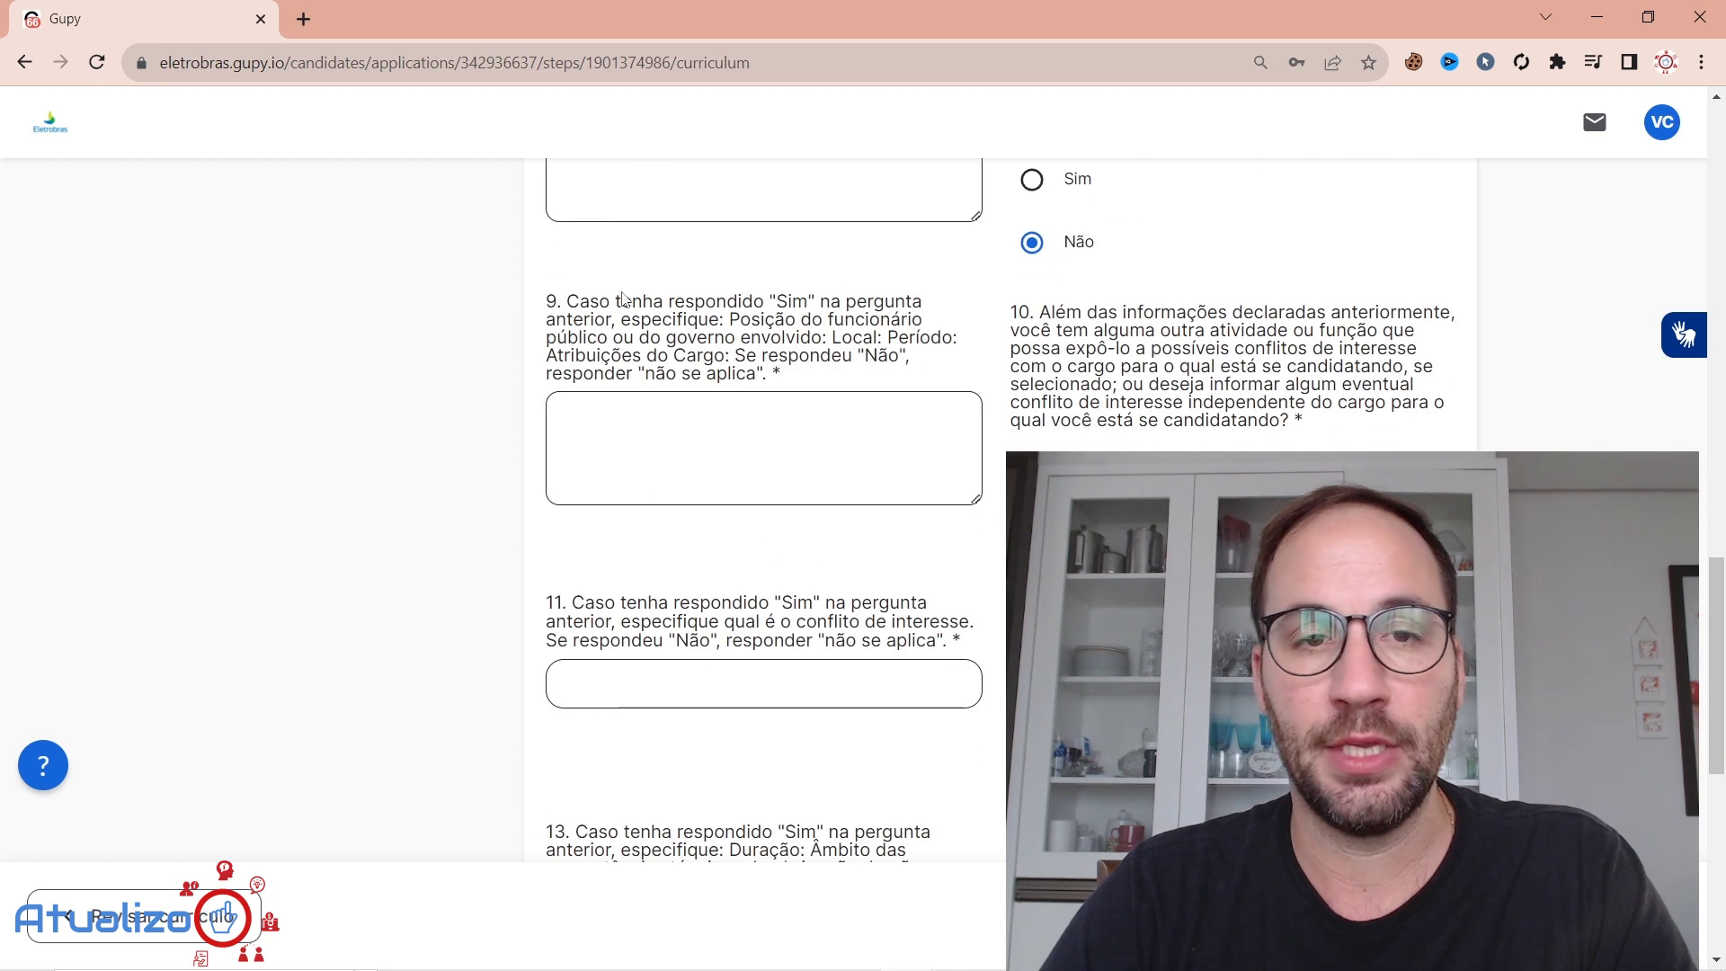
left_click(823, 463)
type("não se aplica")
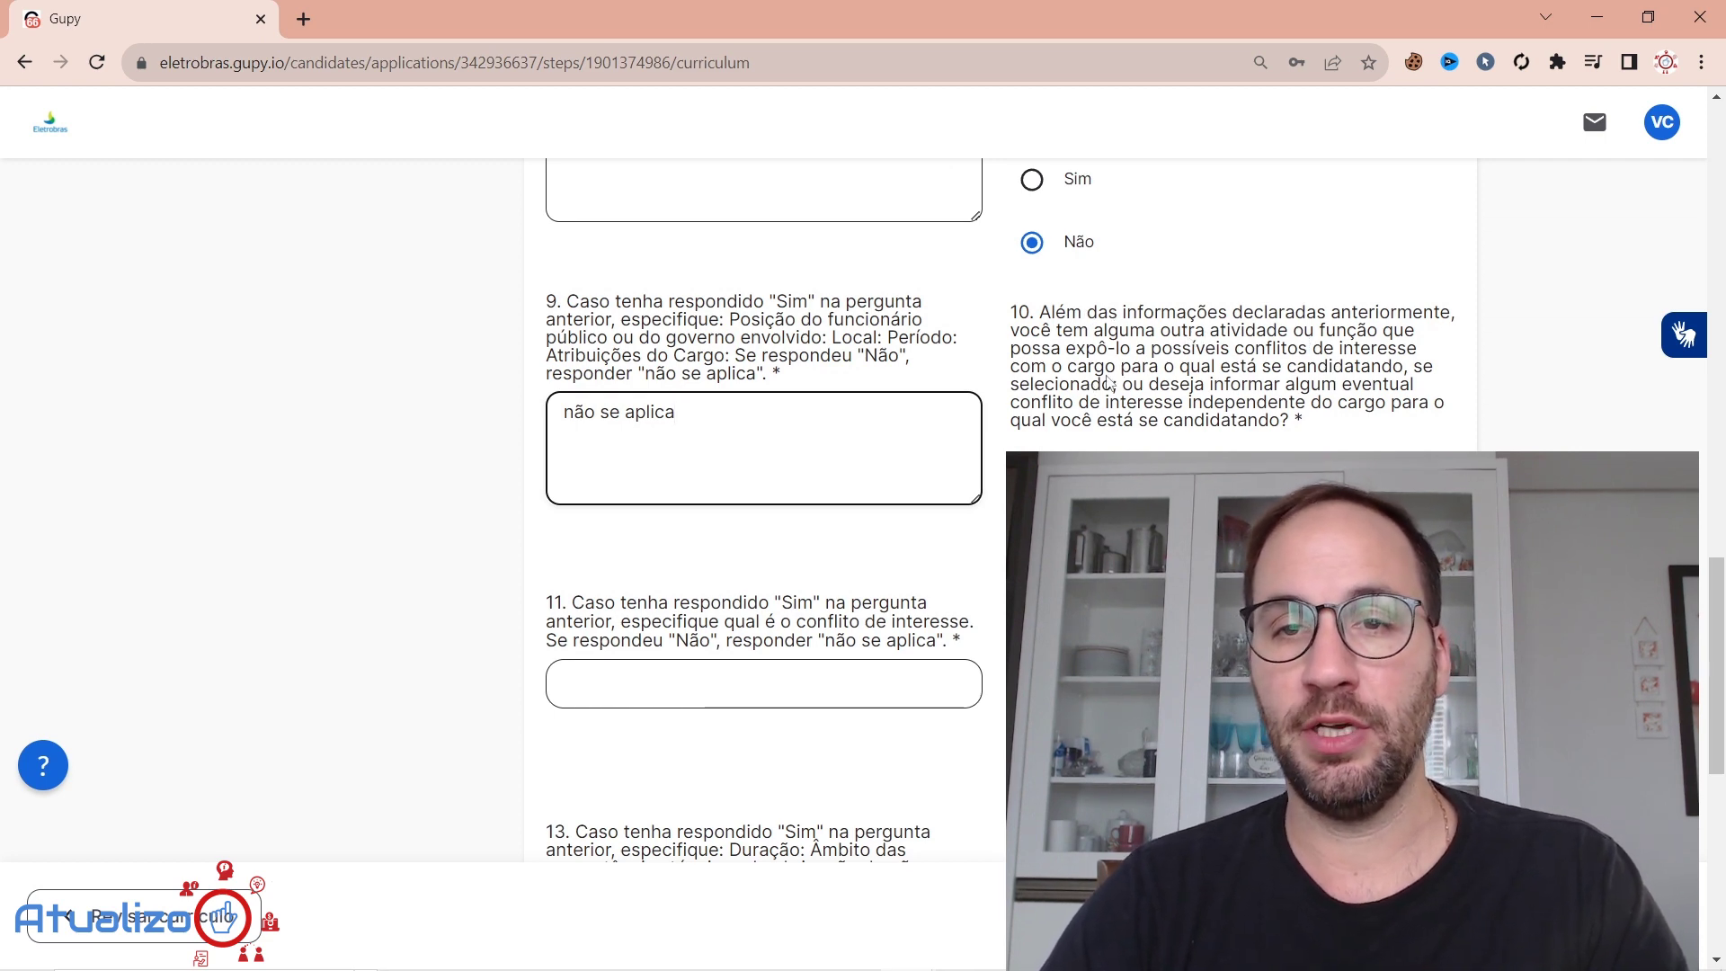
left_click(882, 581)
scroll(756, 364, "down", 3)
left_click(756, 364)
type("não se aplica")
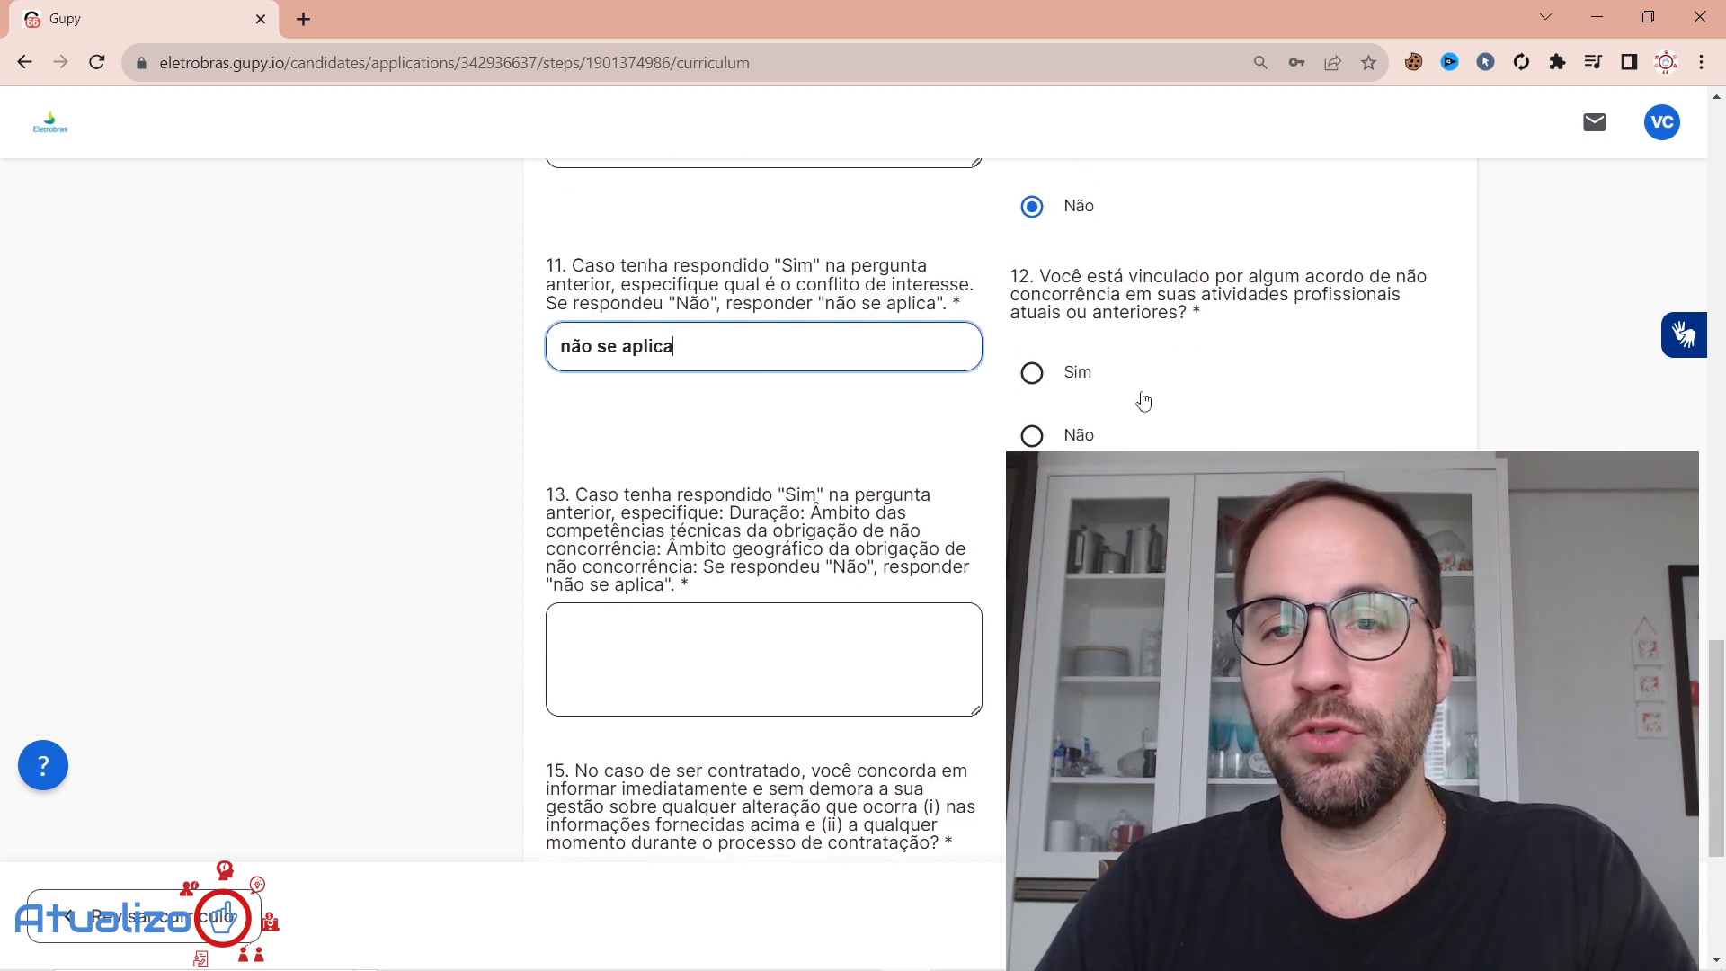
Step: Answer question 12 on non-compete agreements with Não and fill question 13 with "não se aplica"
left_click(1031, 436)
left_click(739, 598)
type("não se aplica")
scroll(935, 569, "down", 3)
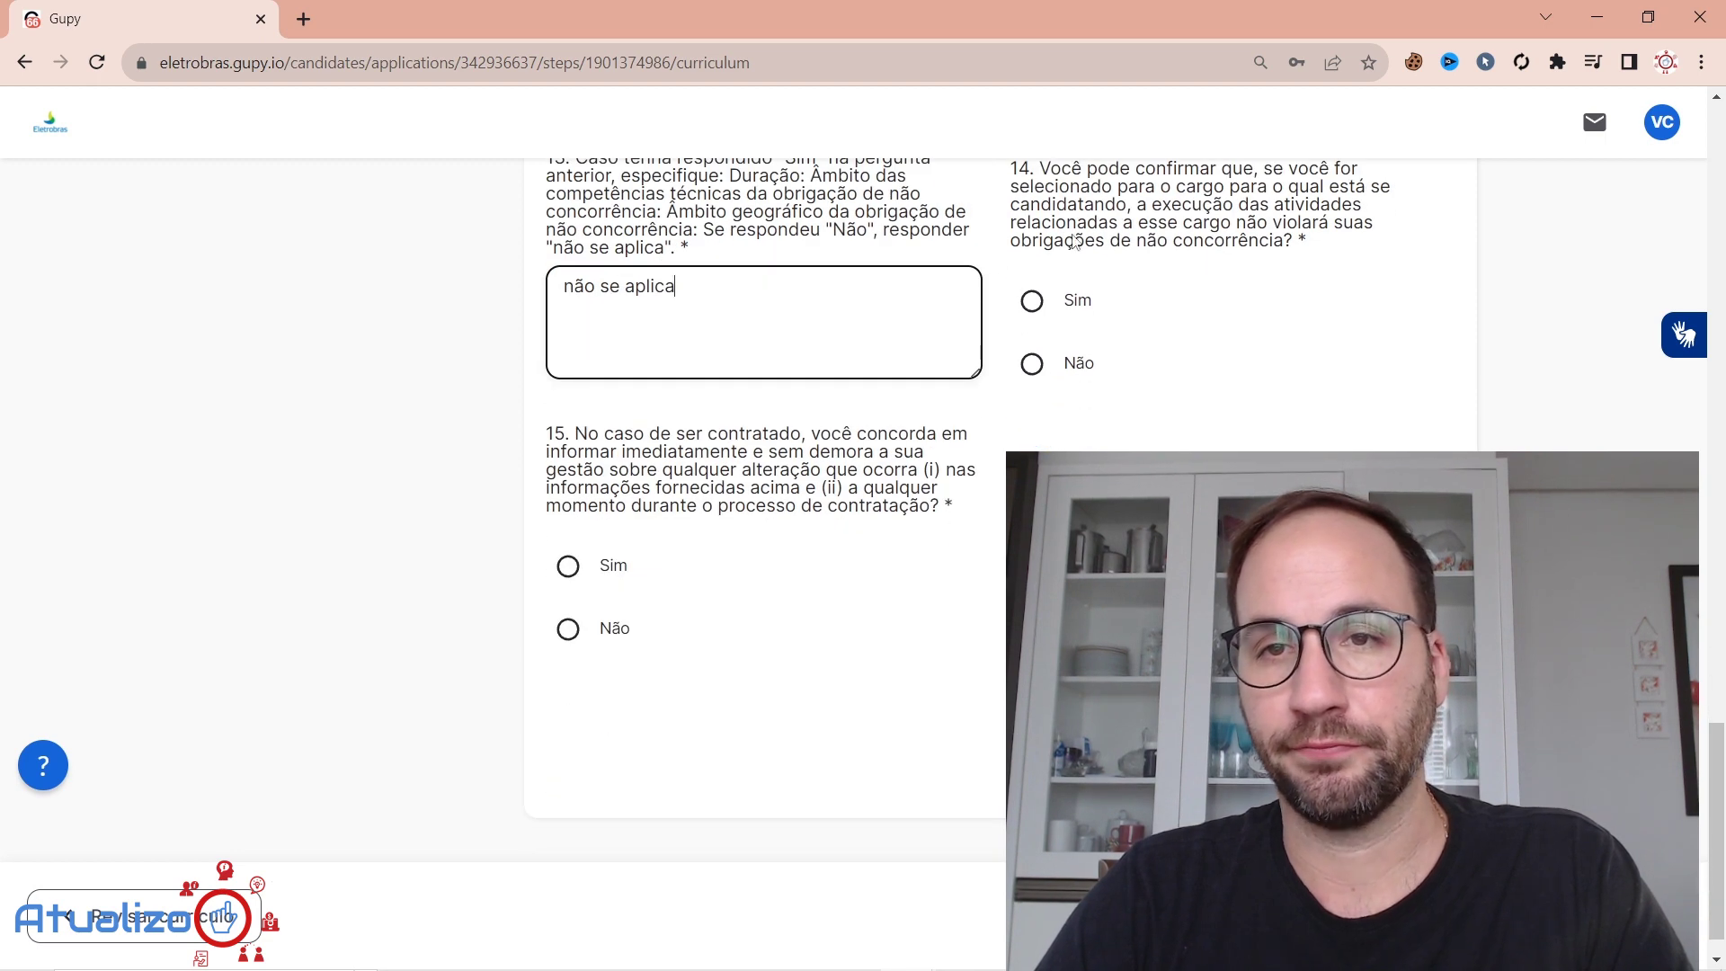
Step: Answer question 14 on not violating non-compete obligations and question 15 on reporting changes both with Sim
left_click(1031, 363)
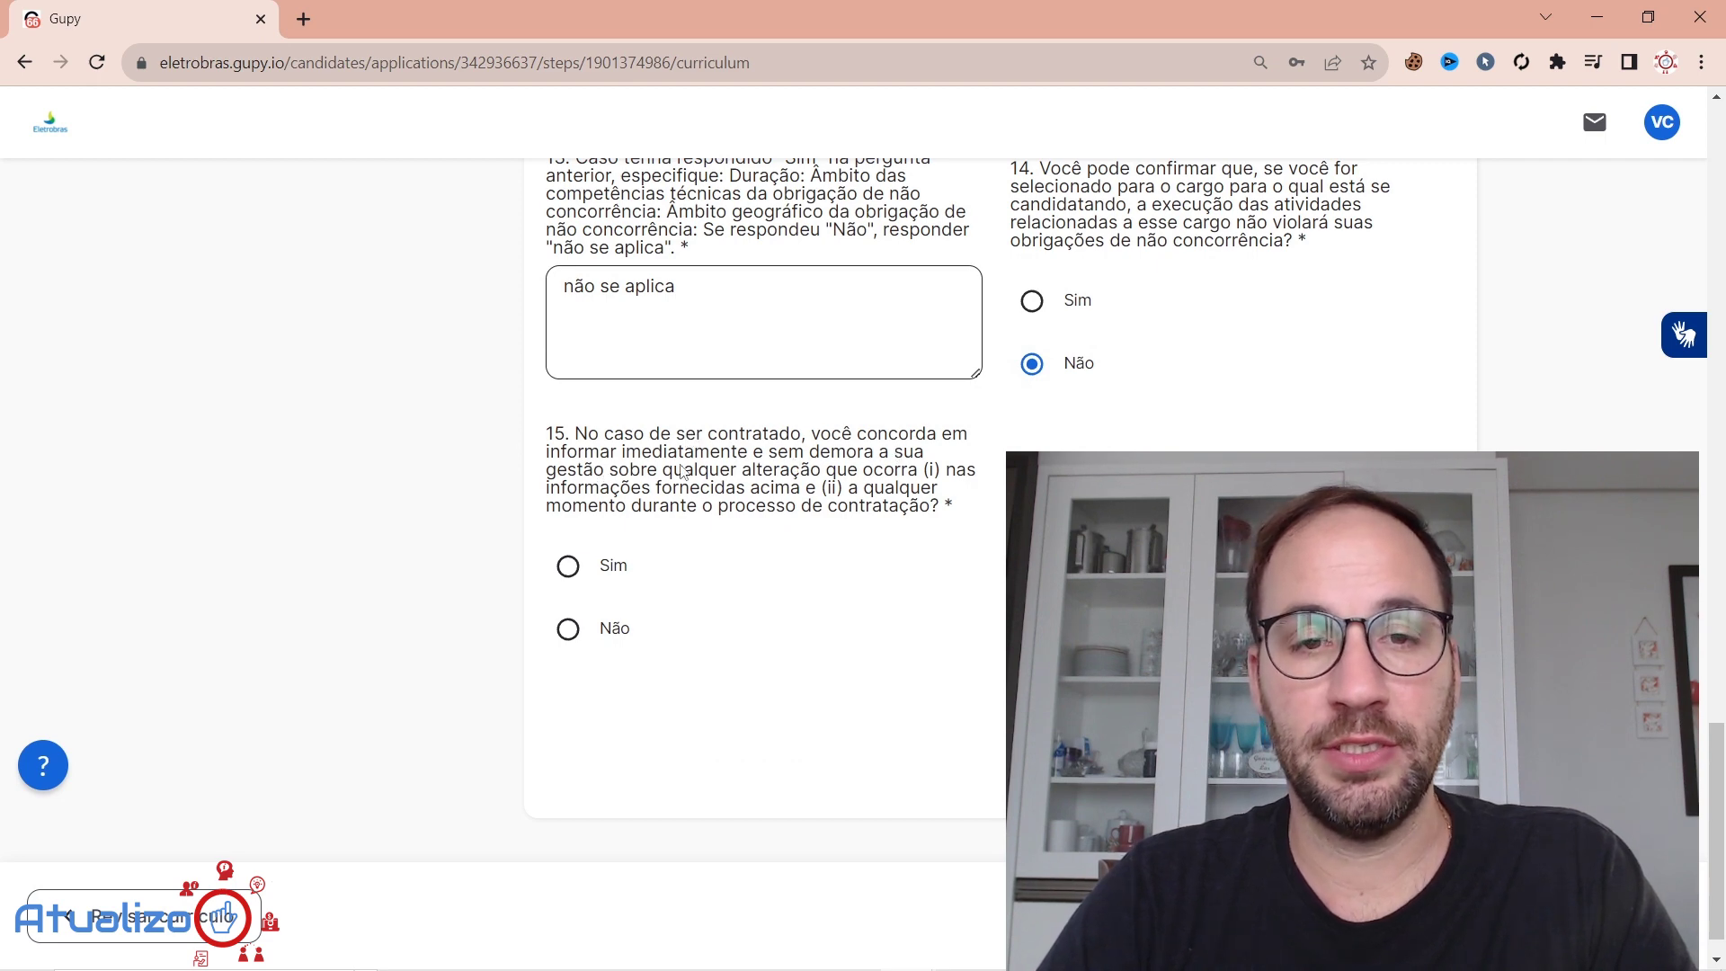
left_click(568, 565)
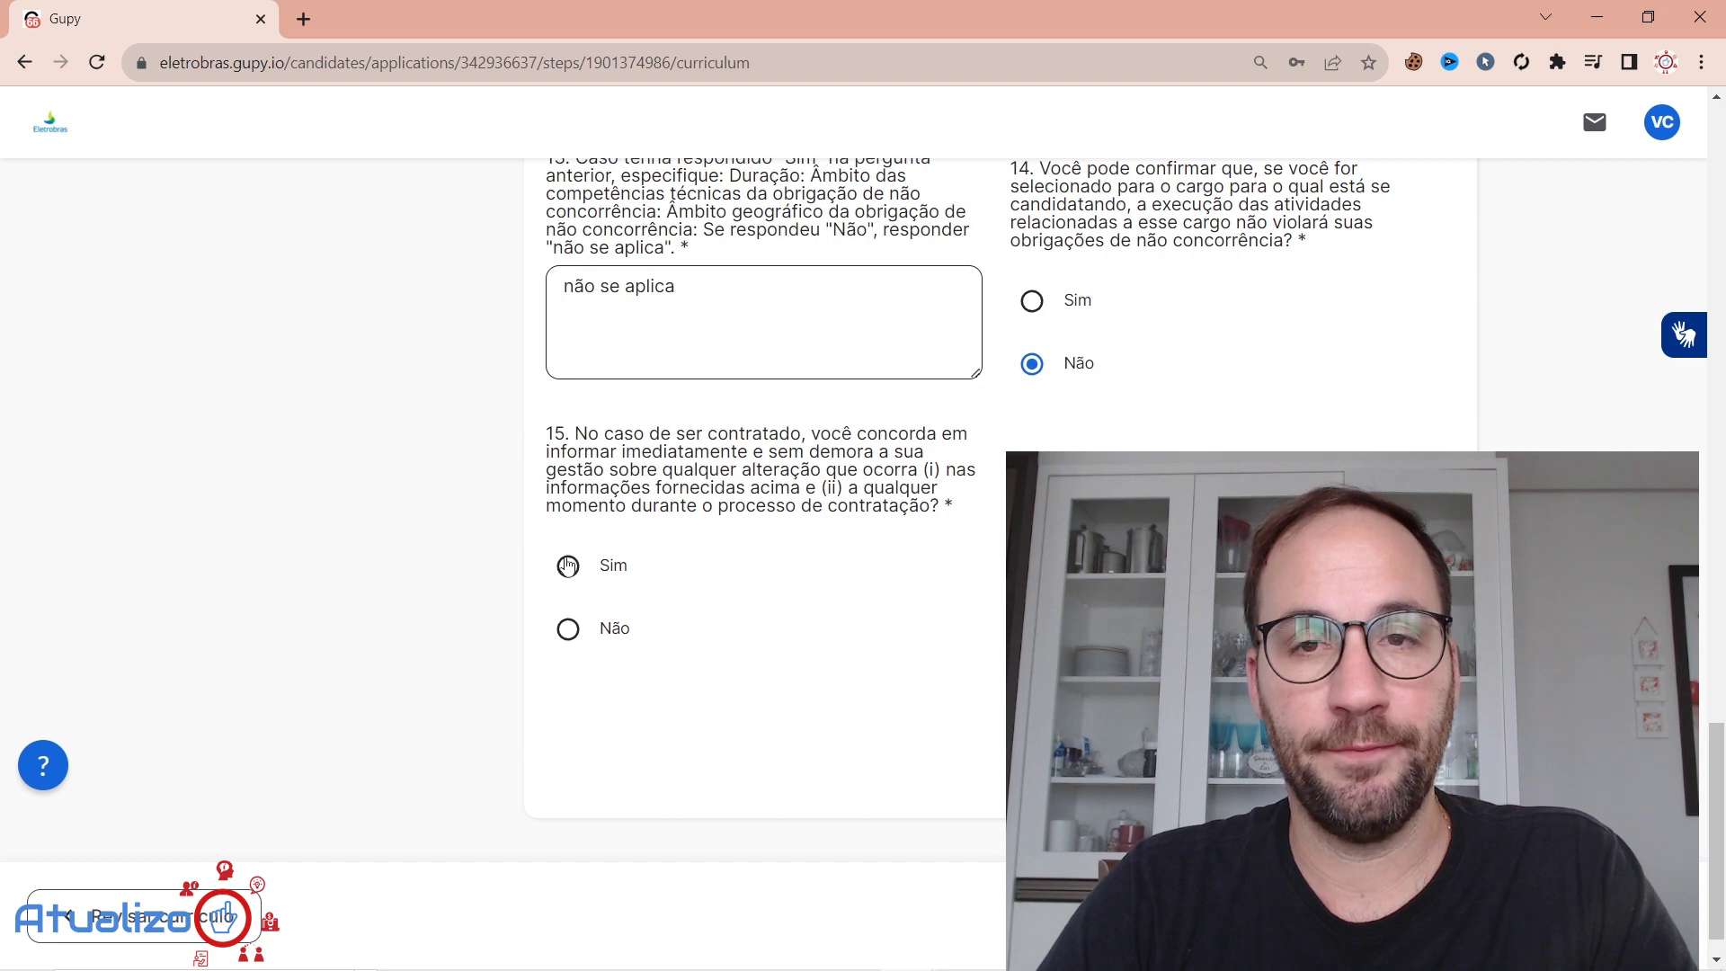
scroll(1224, 351, "up", 1)
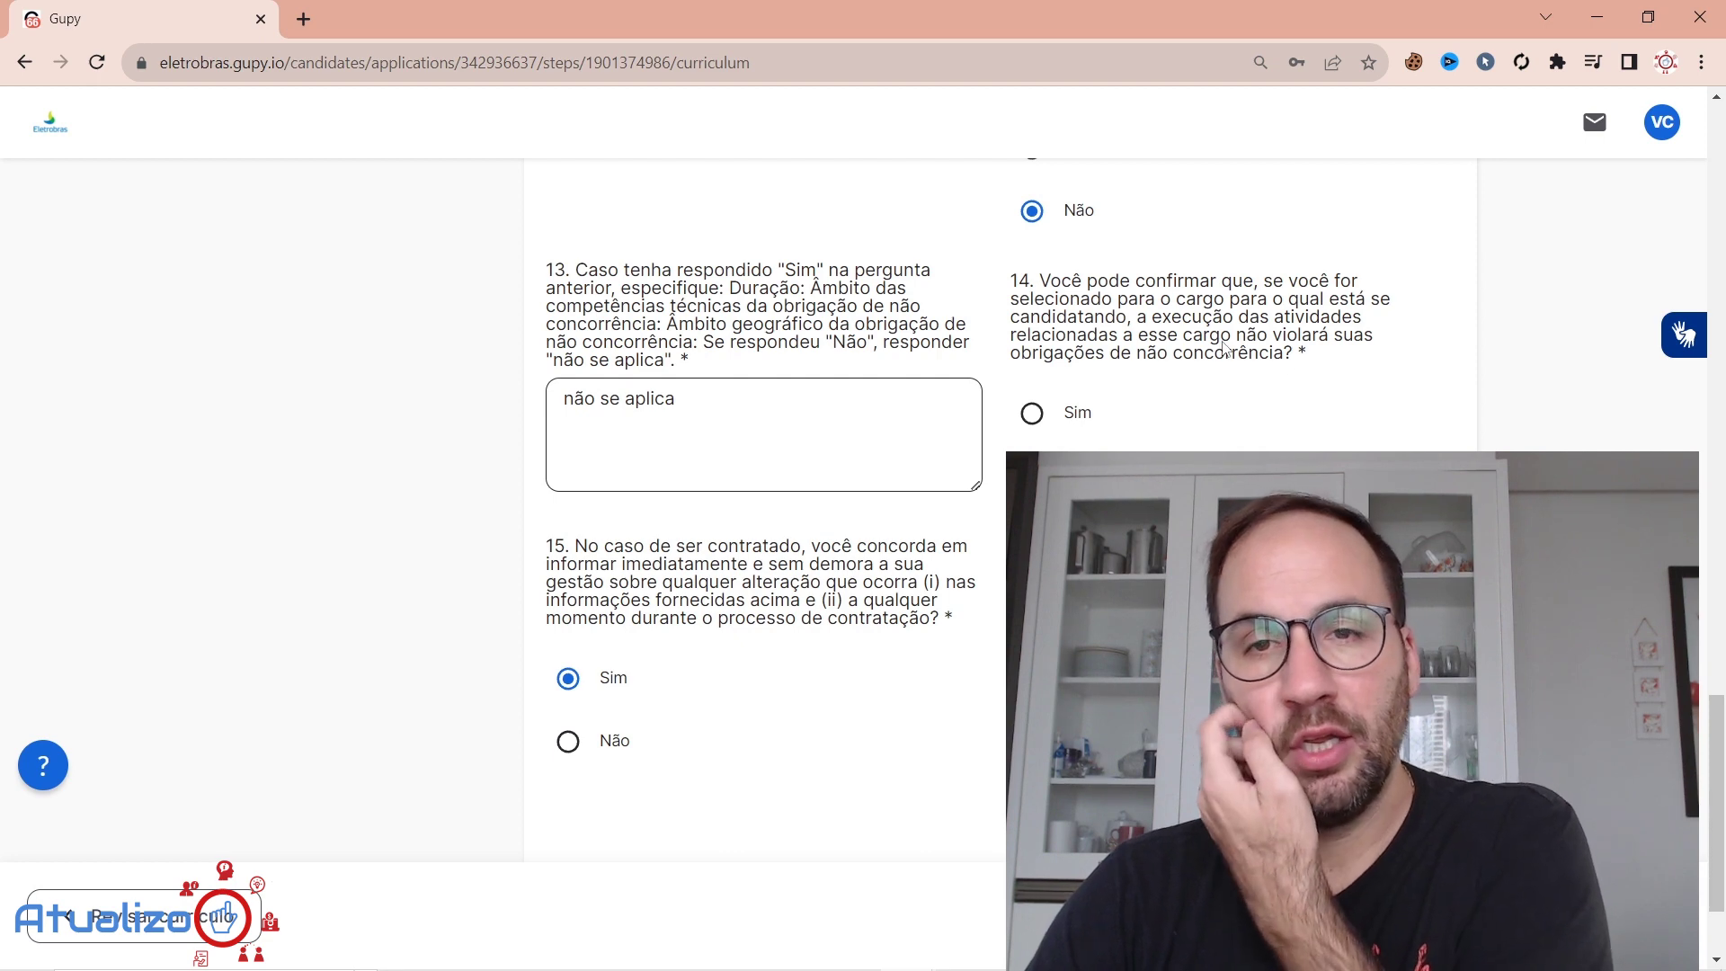
left_click(1033, 413)
scroll(1032, 413, "down", 2)
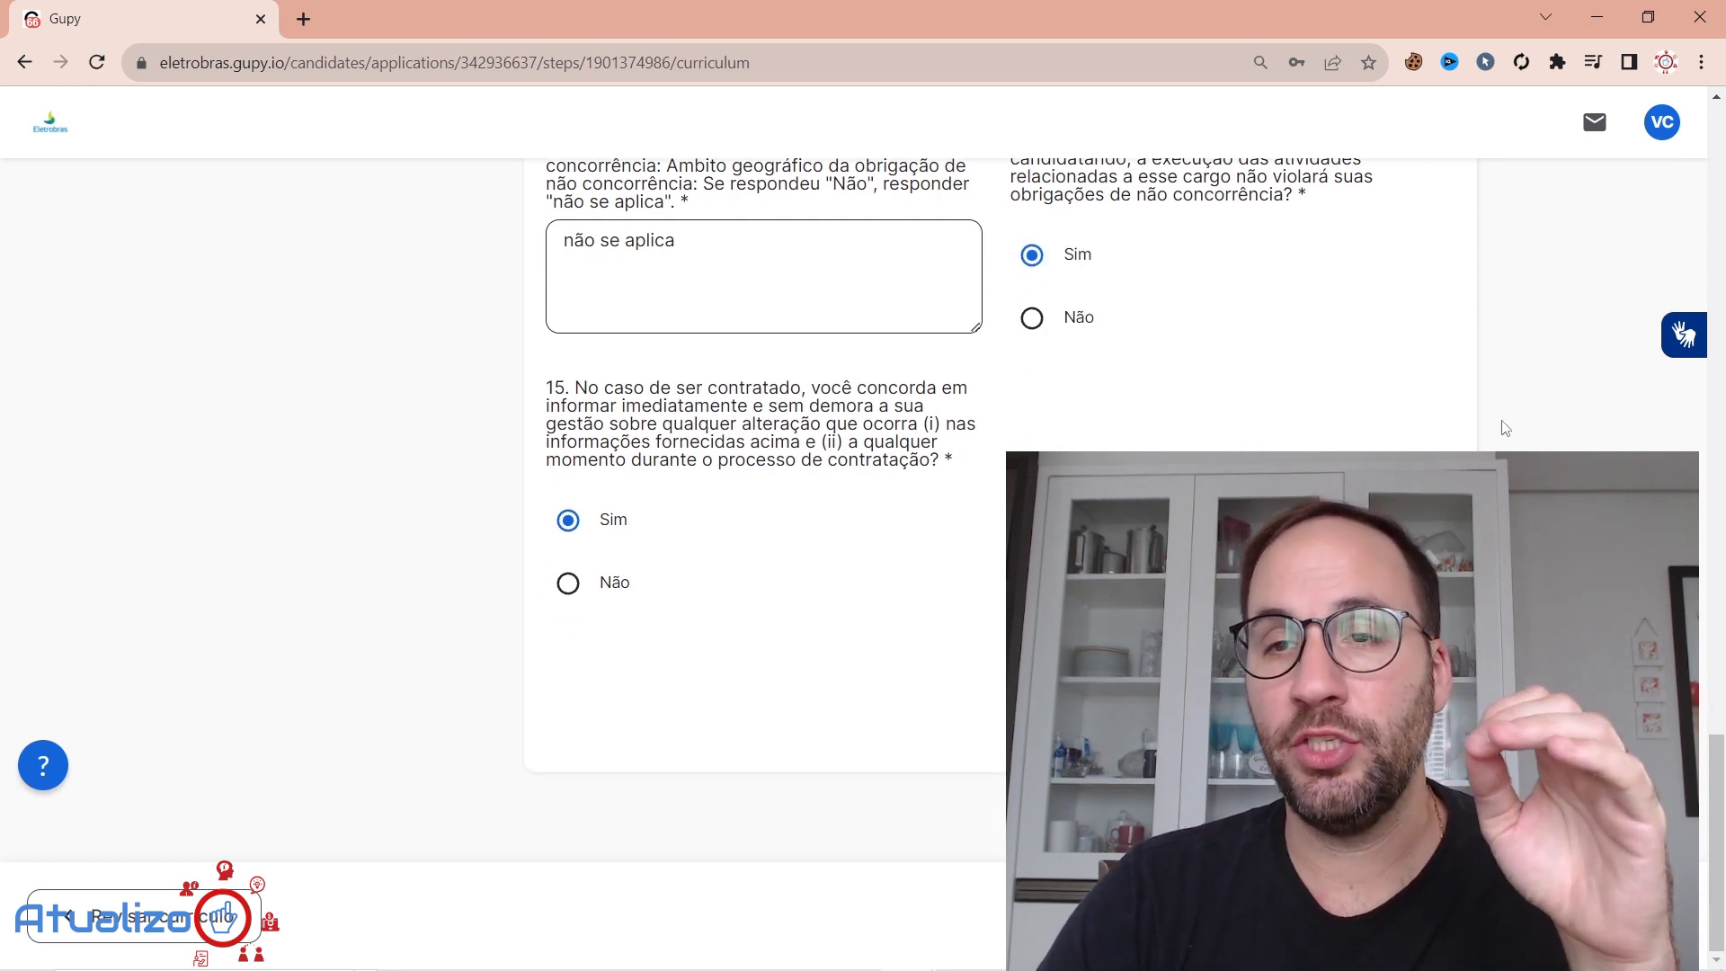
Step: Shrink and reposition the browser window to uncover the end of the form, and save the answers to the company questions
left_click(1647, 17)
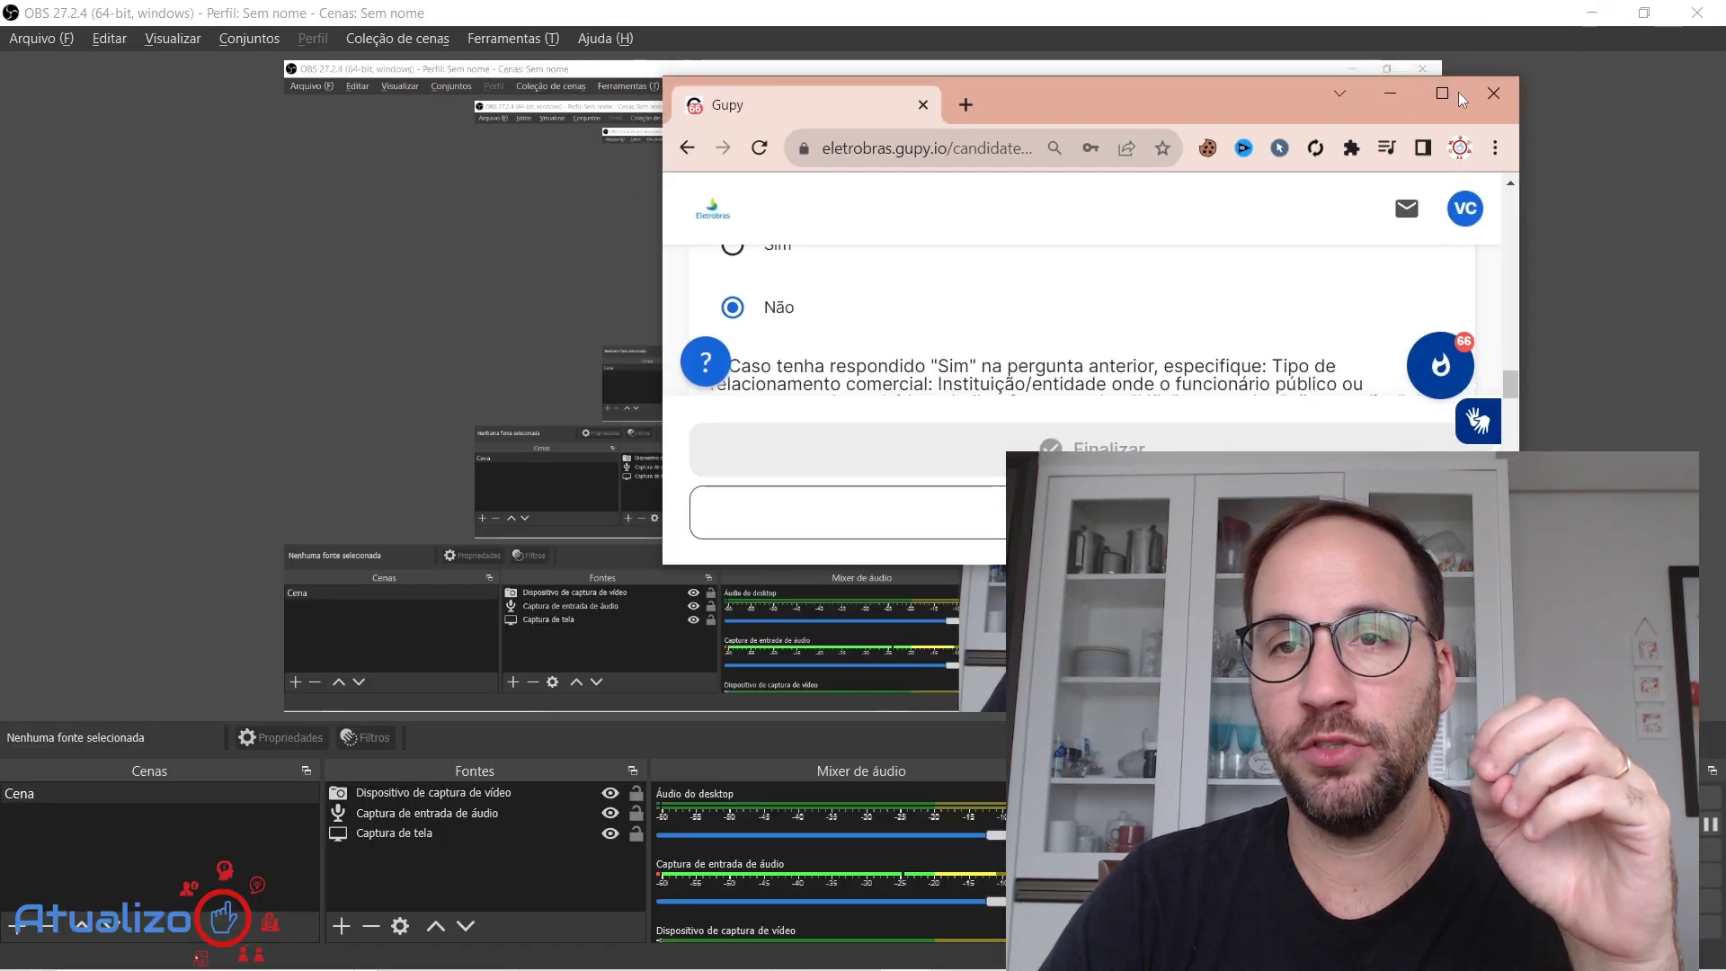
left_click_drag(1211, 79, 1031, 37)
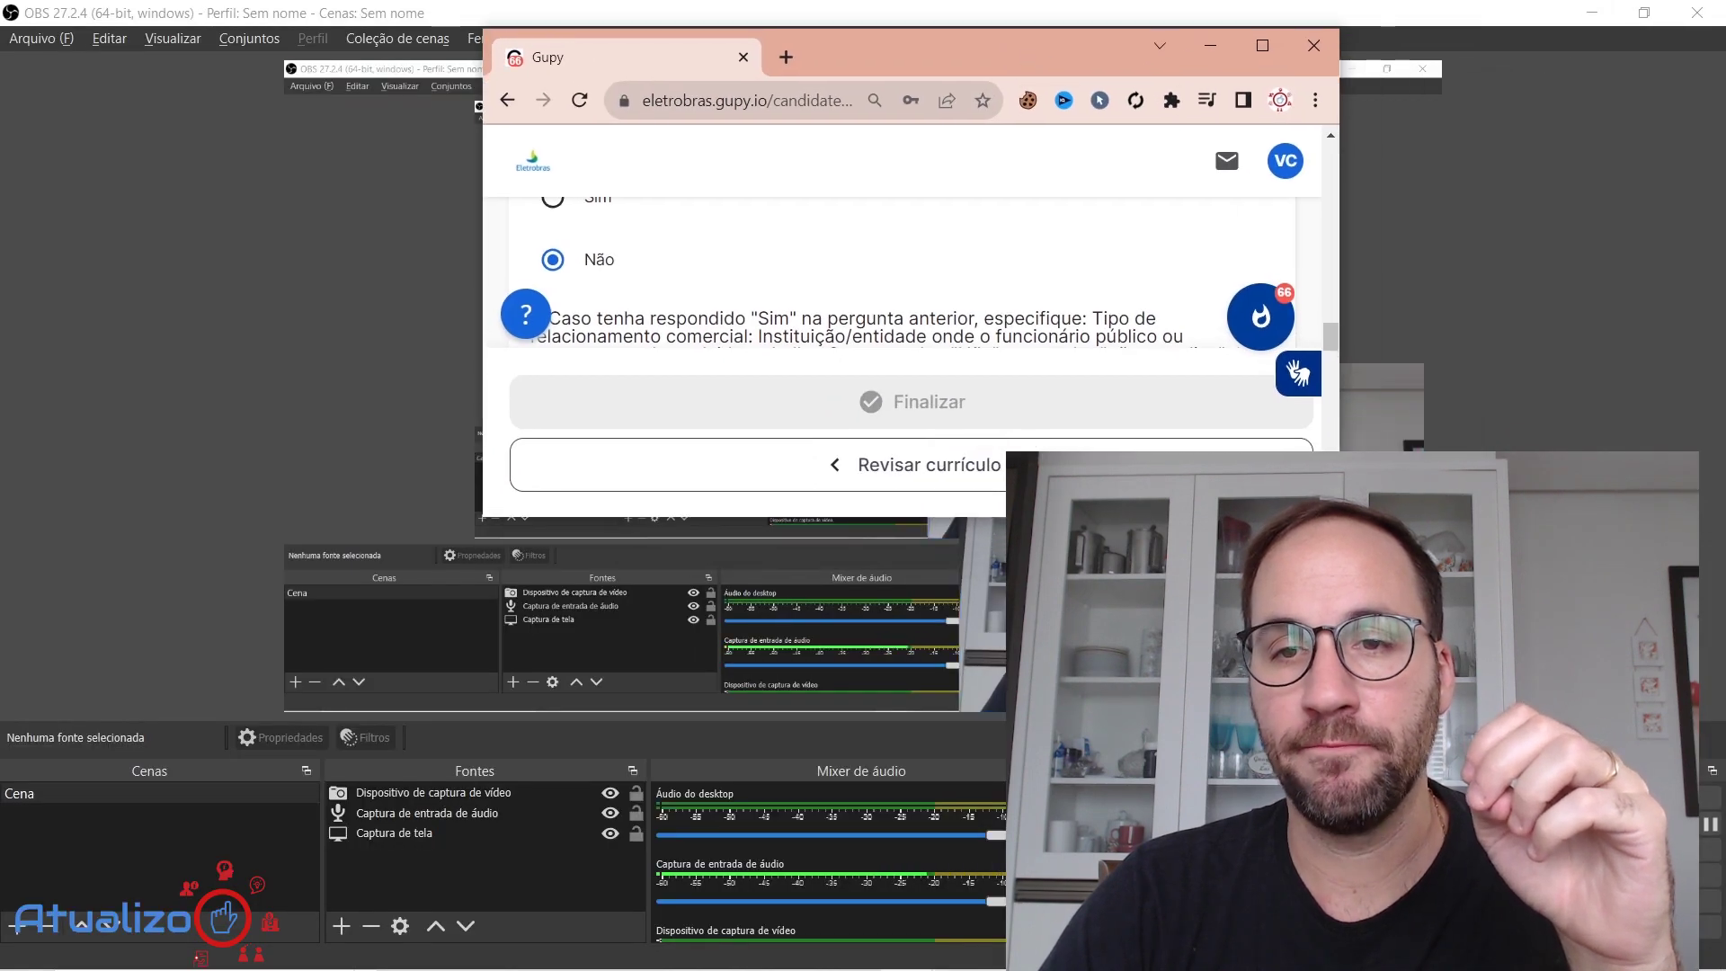
left_click_drag(1340, 520, 1595, 667)
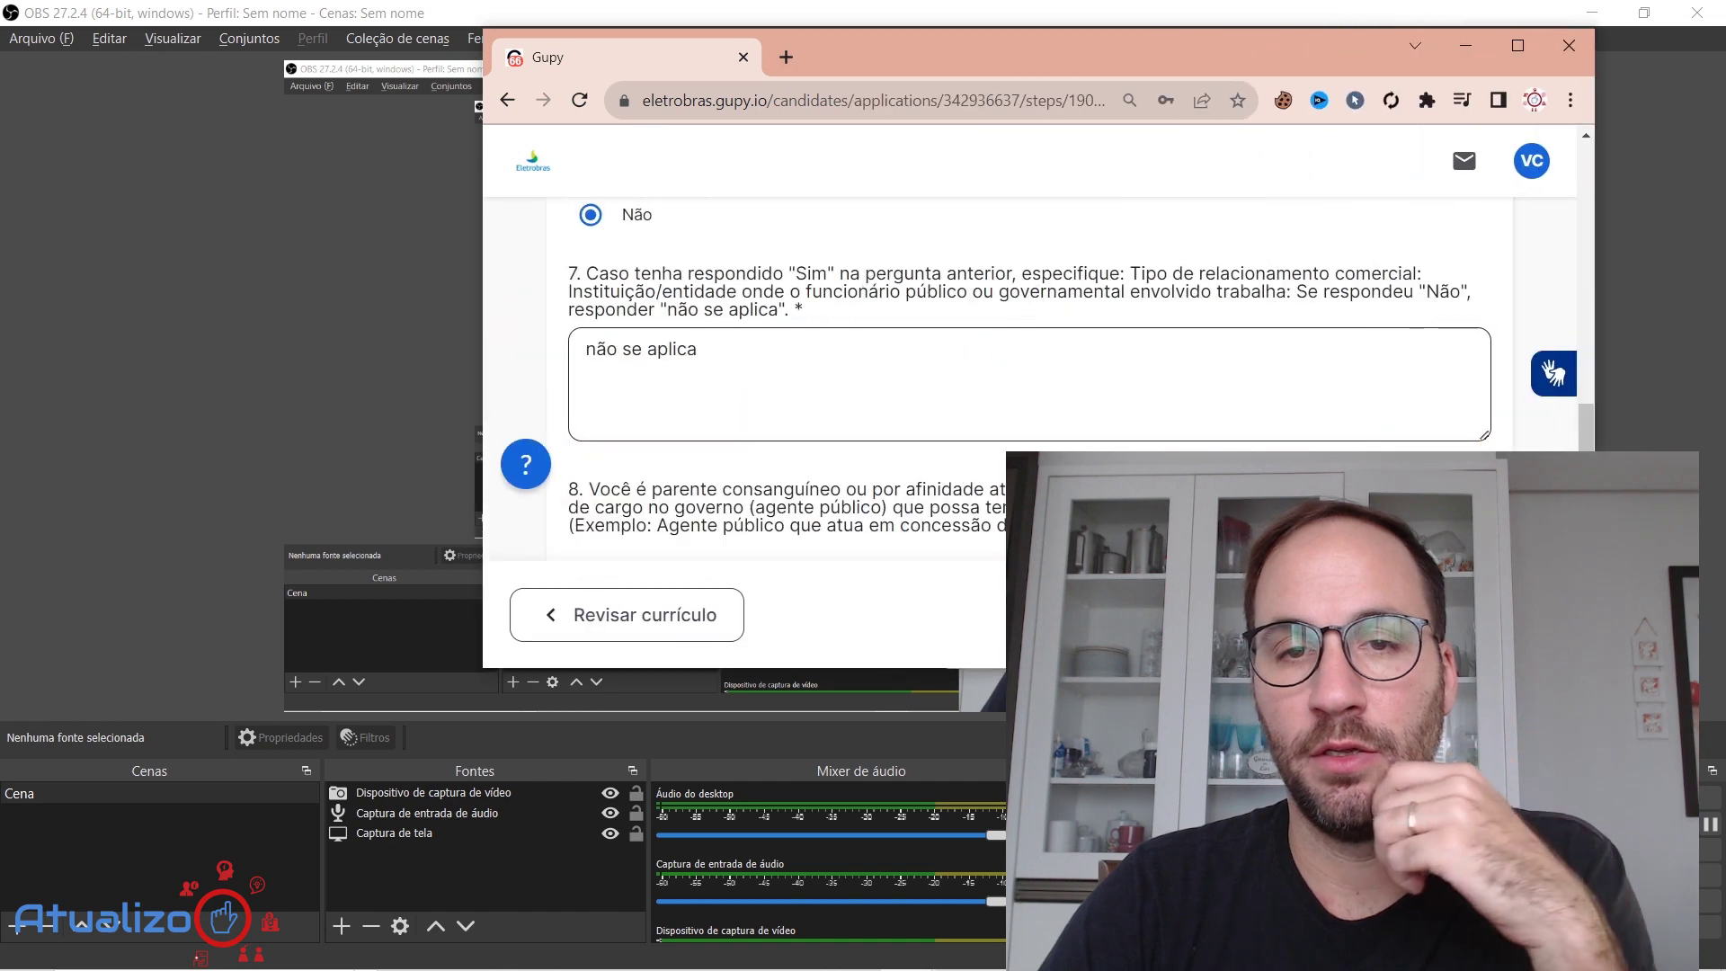
scroll(1200, 446, "down", 2)
scroll(1200, 447, "down", 10)
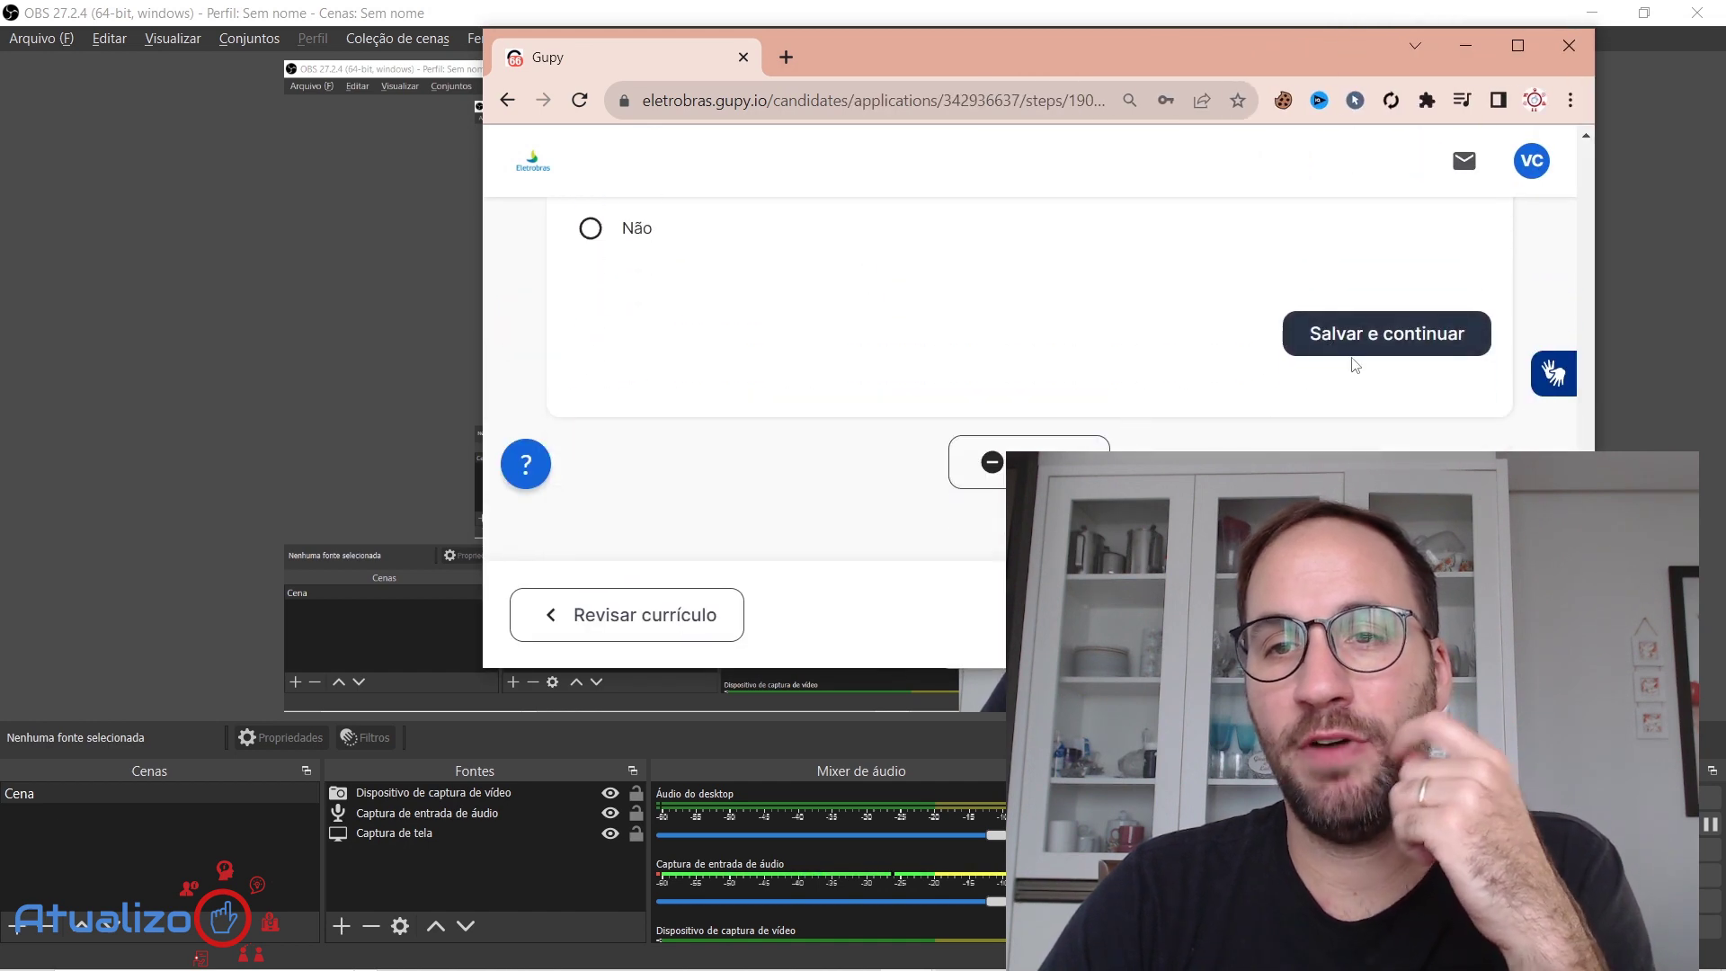
left_click(1356, 354)
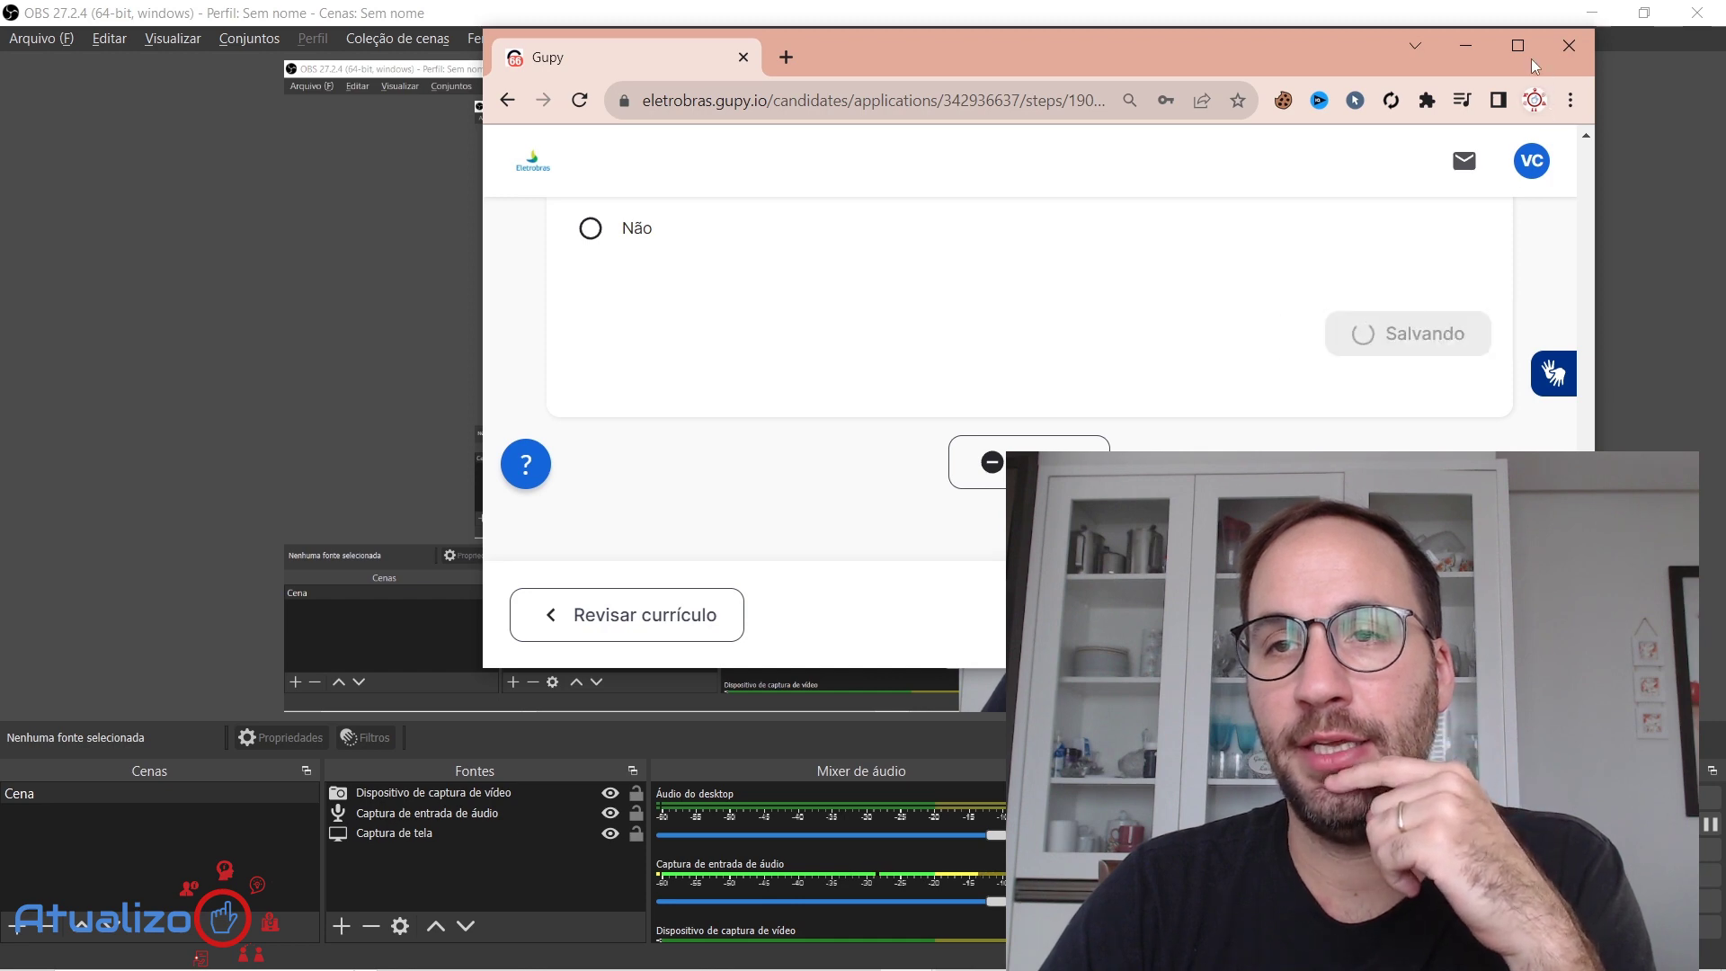
Step: Finalize the application, with the browser window maximized again, and dismiss the Etapa Finalizada notice
left_click_drag(1195, 40, 793, 22)
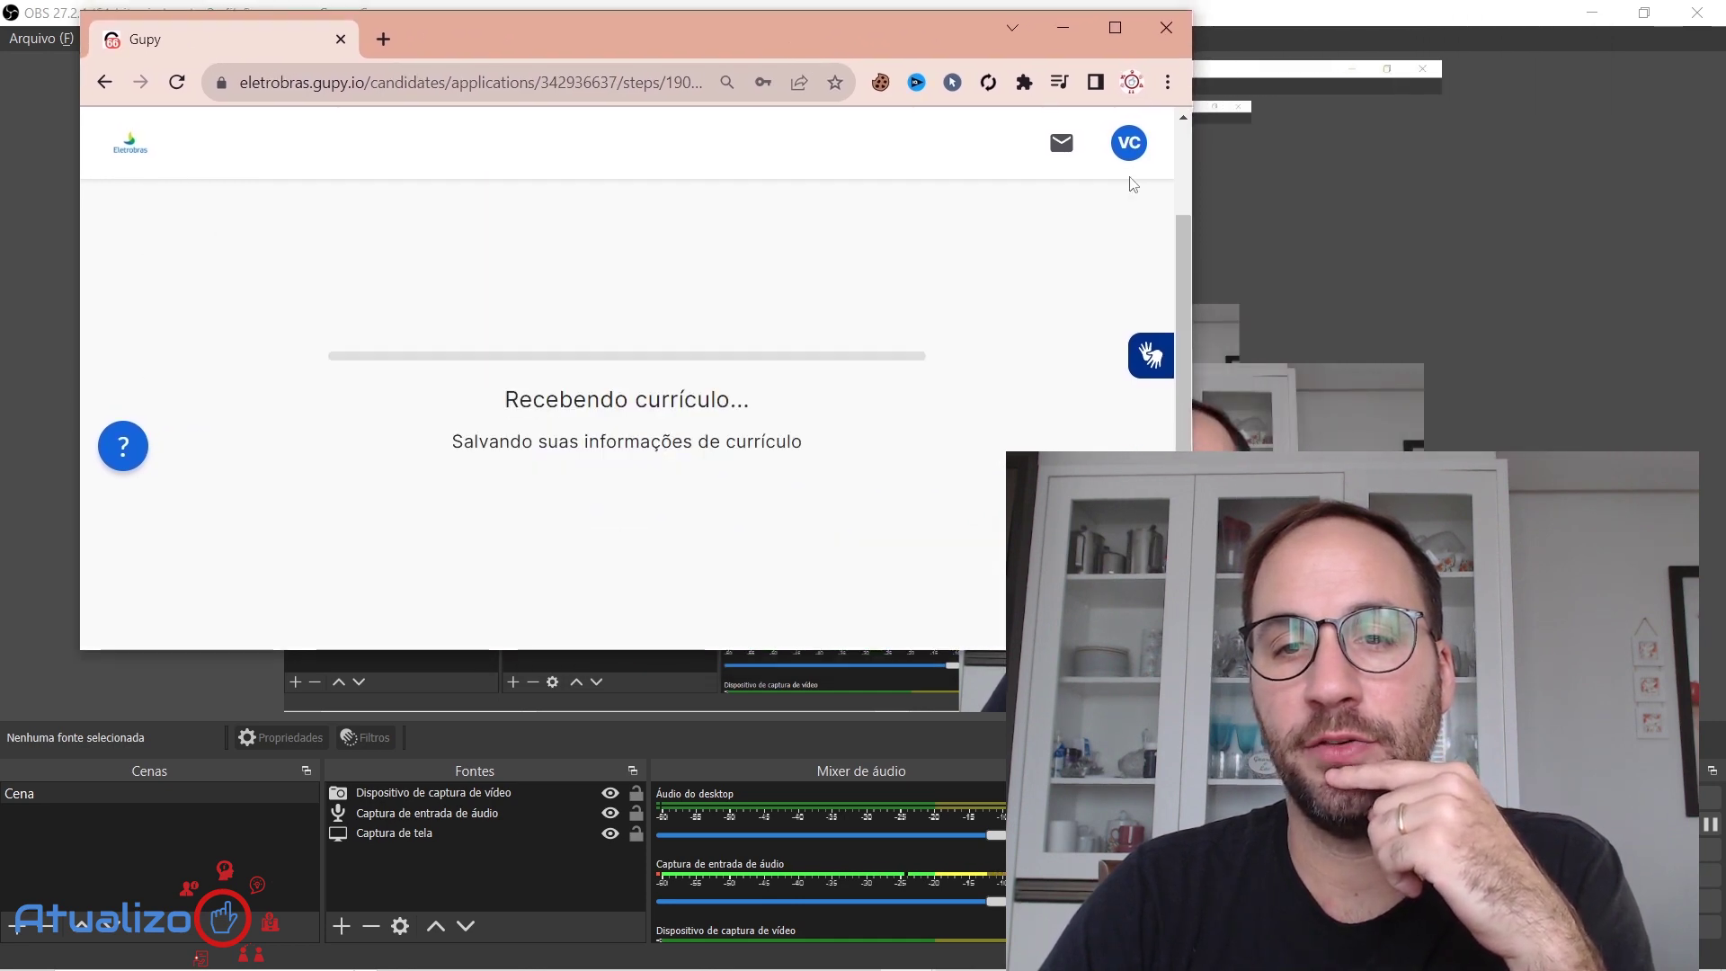
left_click(1115, 28)
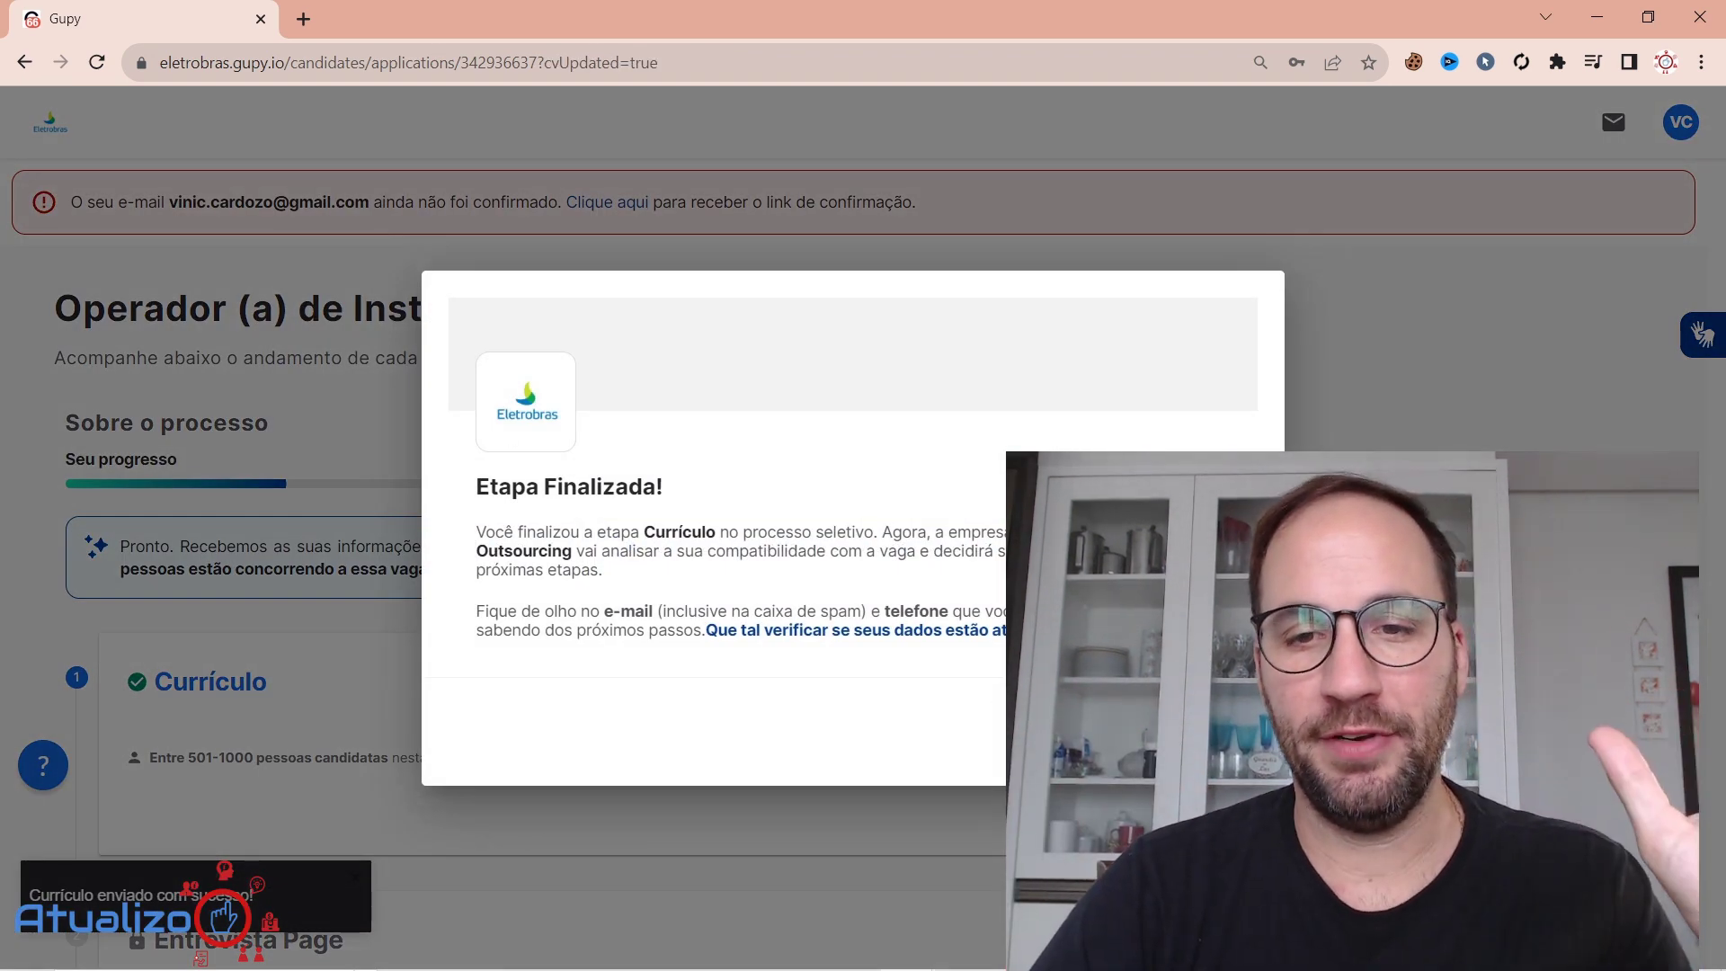
key("Escape")
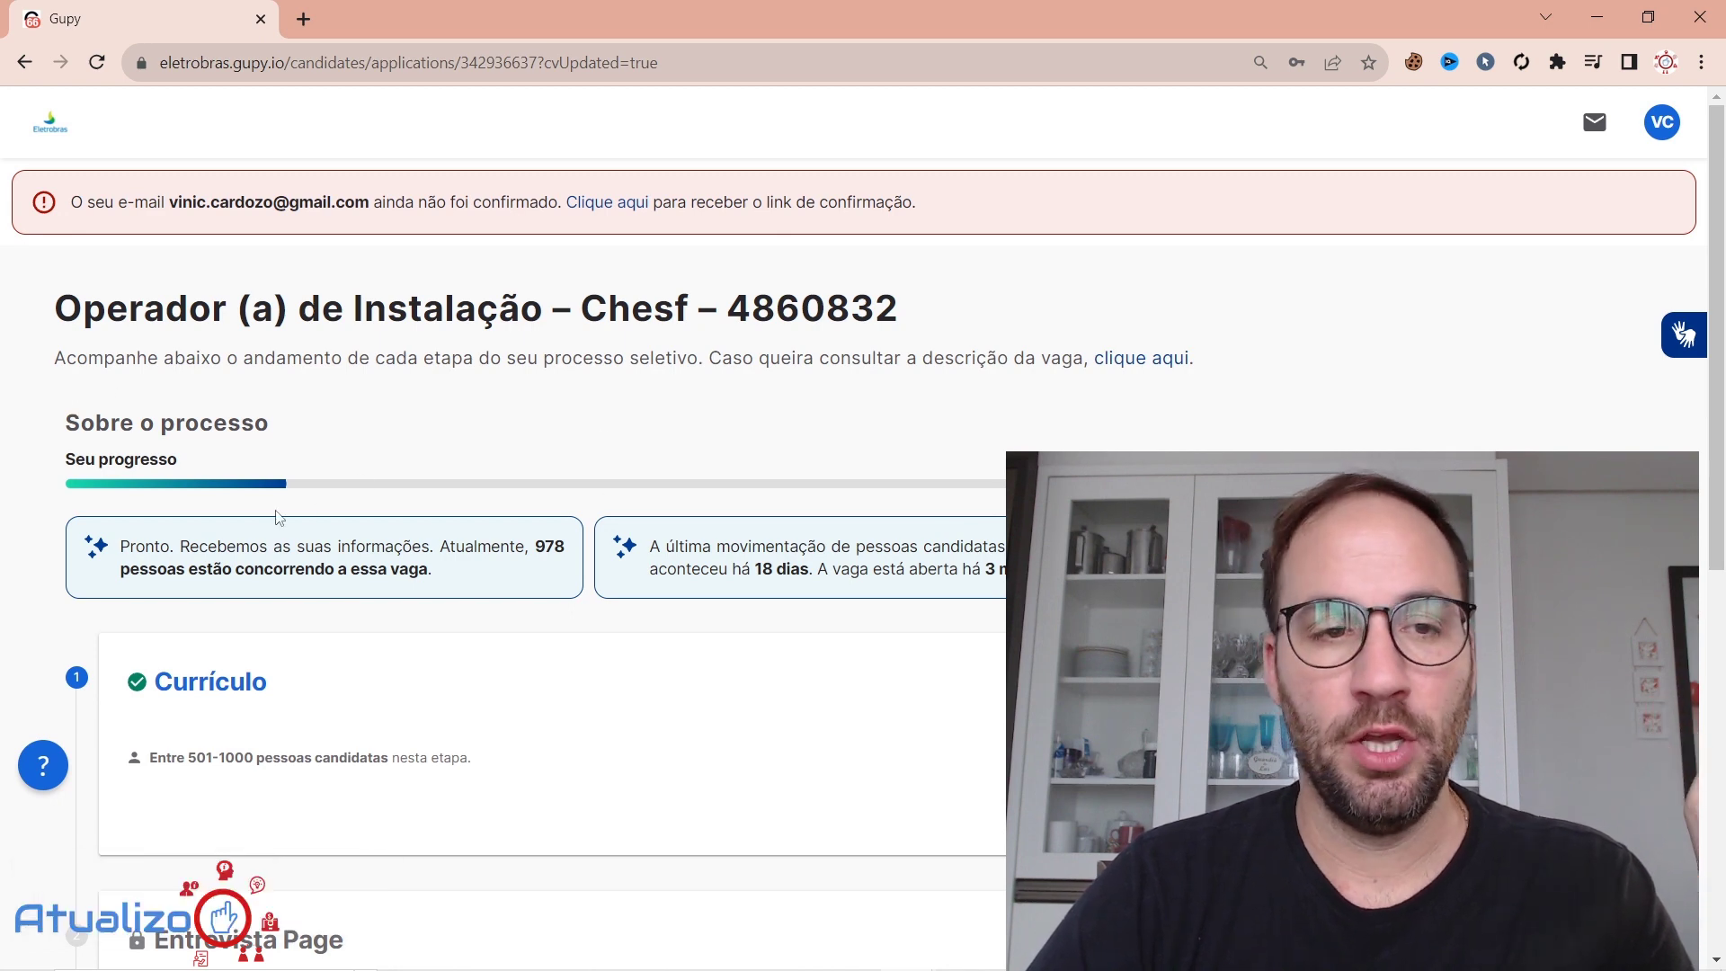
Step: Examine the application's progress page, including the number of competing candidates and the list of remaining selection stages
left_click_drag(515, 557, 559, 554)
left_click(553, 579)
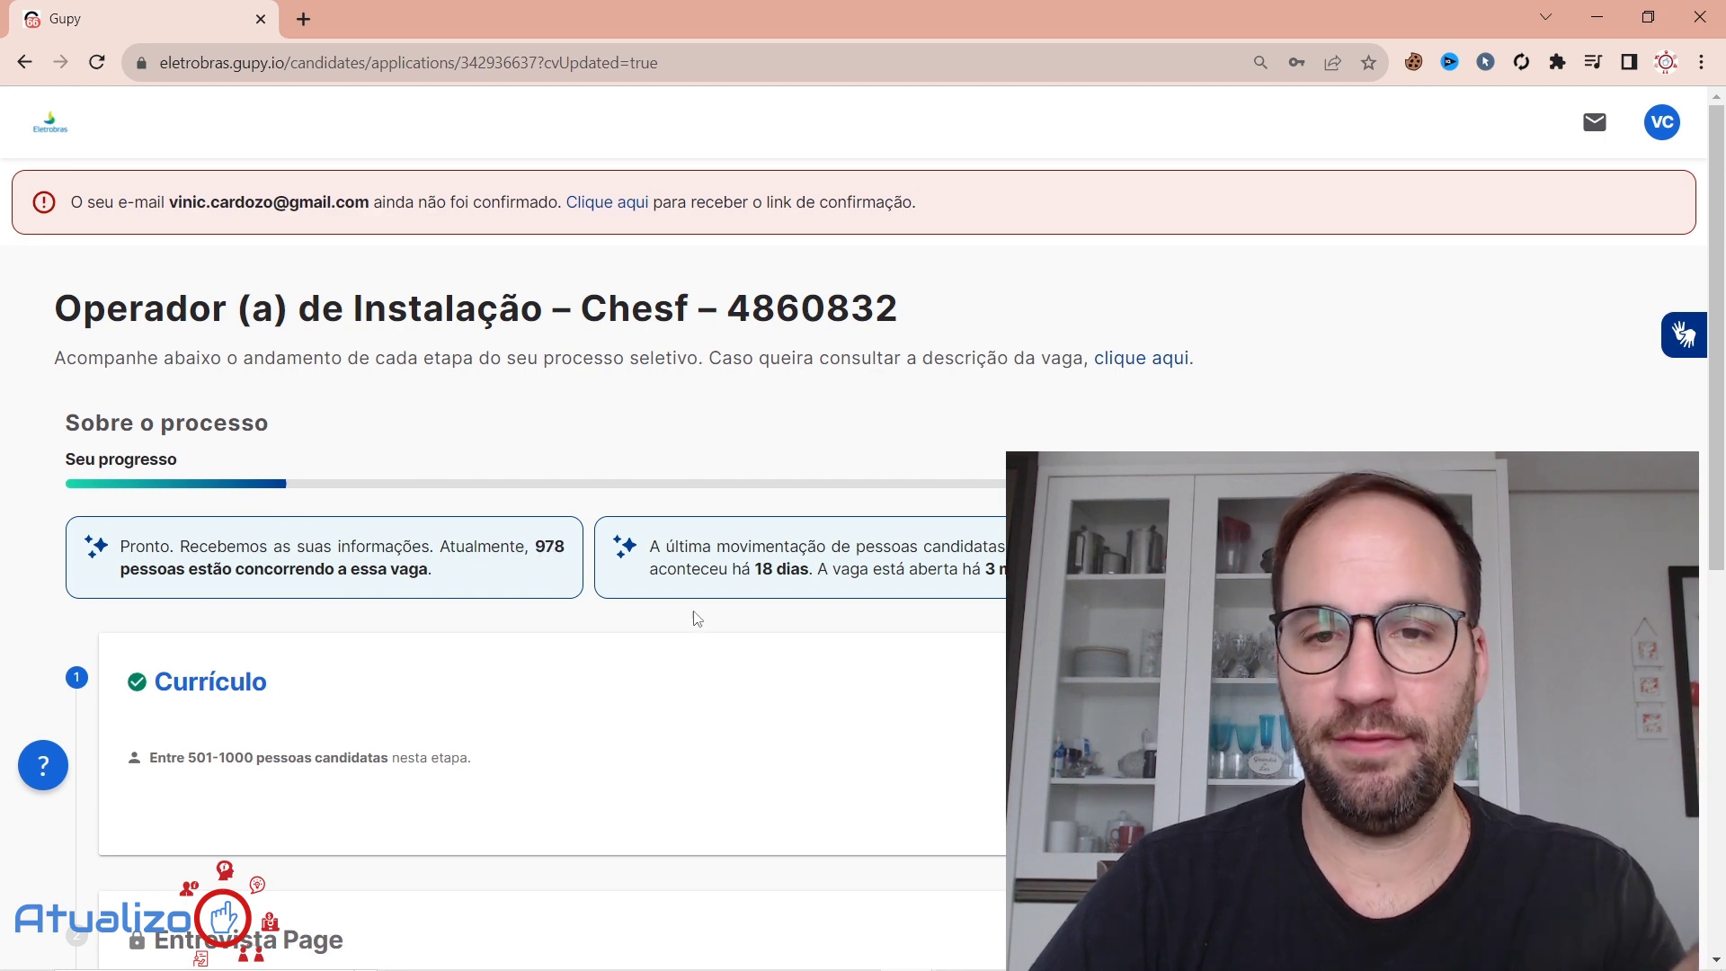
scroll(625, 609, "down", 4)
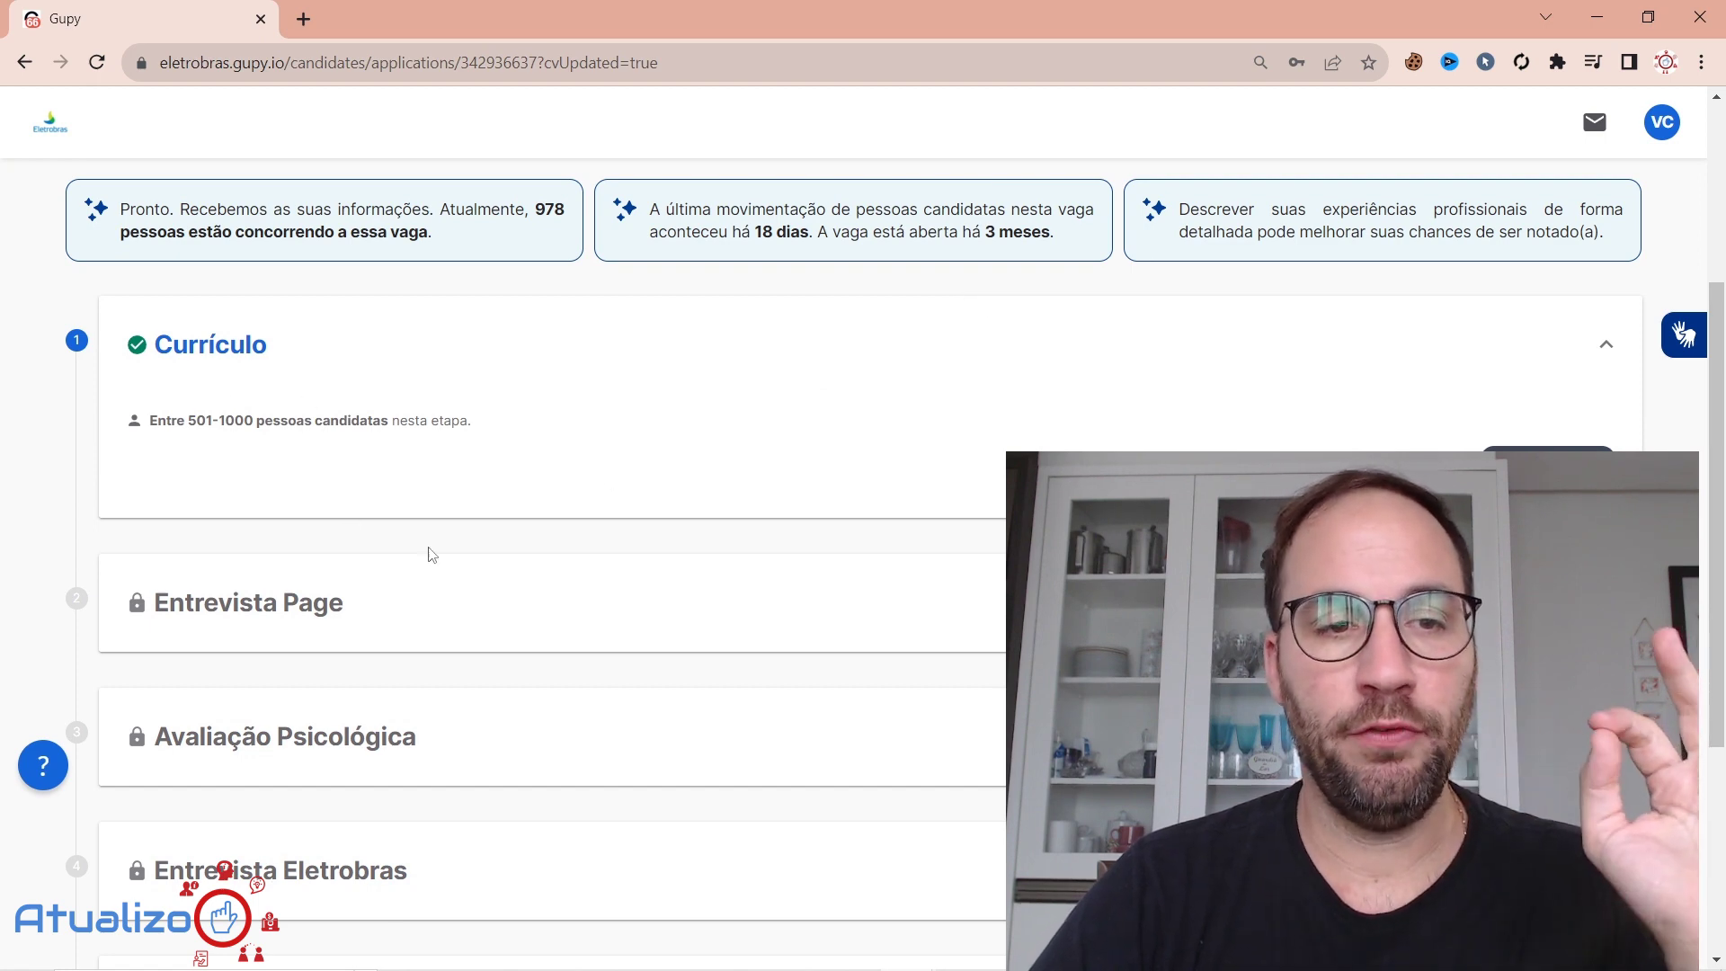
scroll(412, 539, "down", 3)
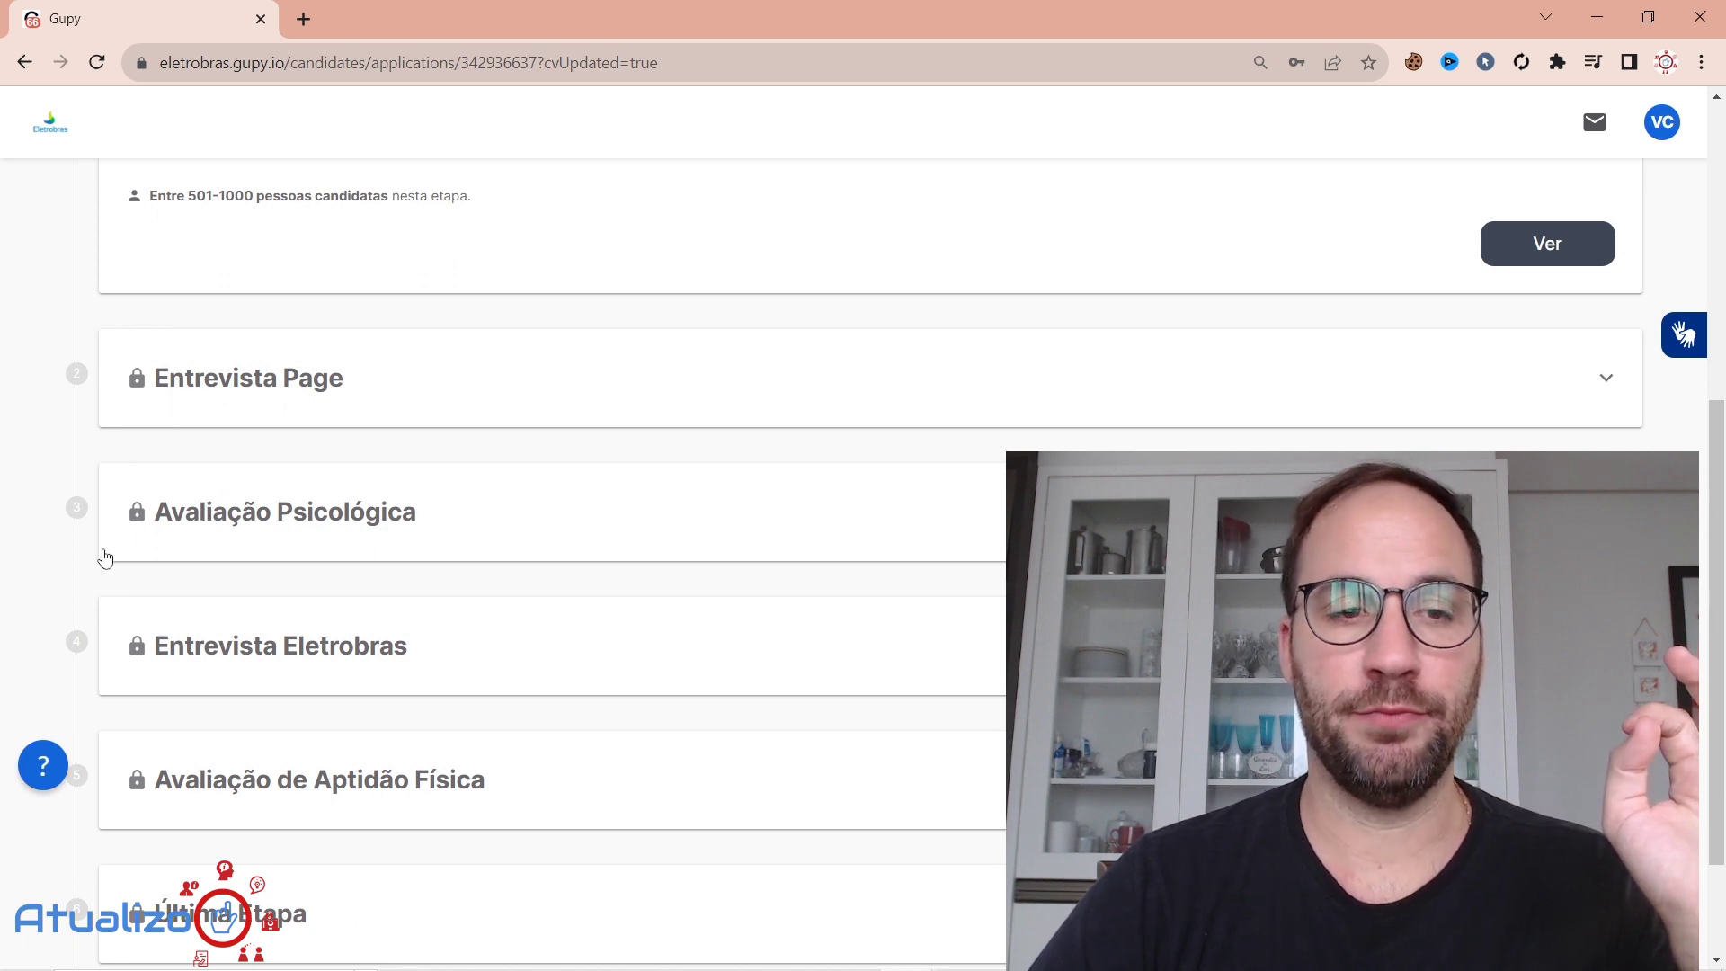
scroll(141, 683, "down", 2)
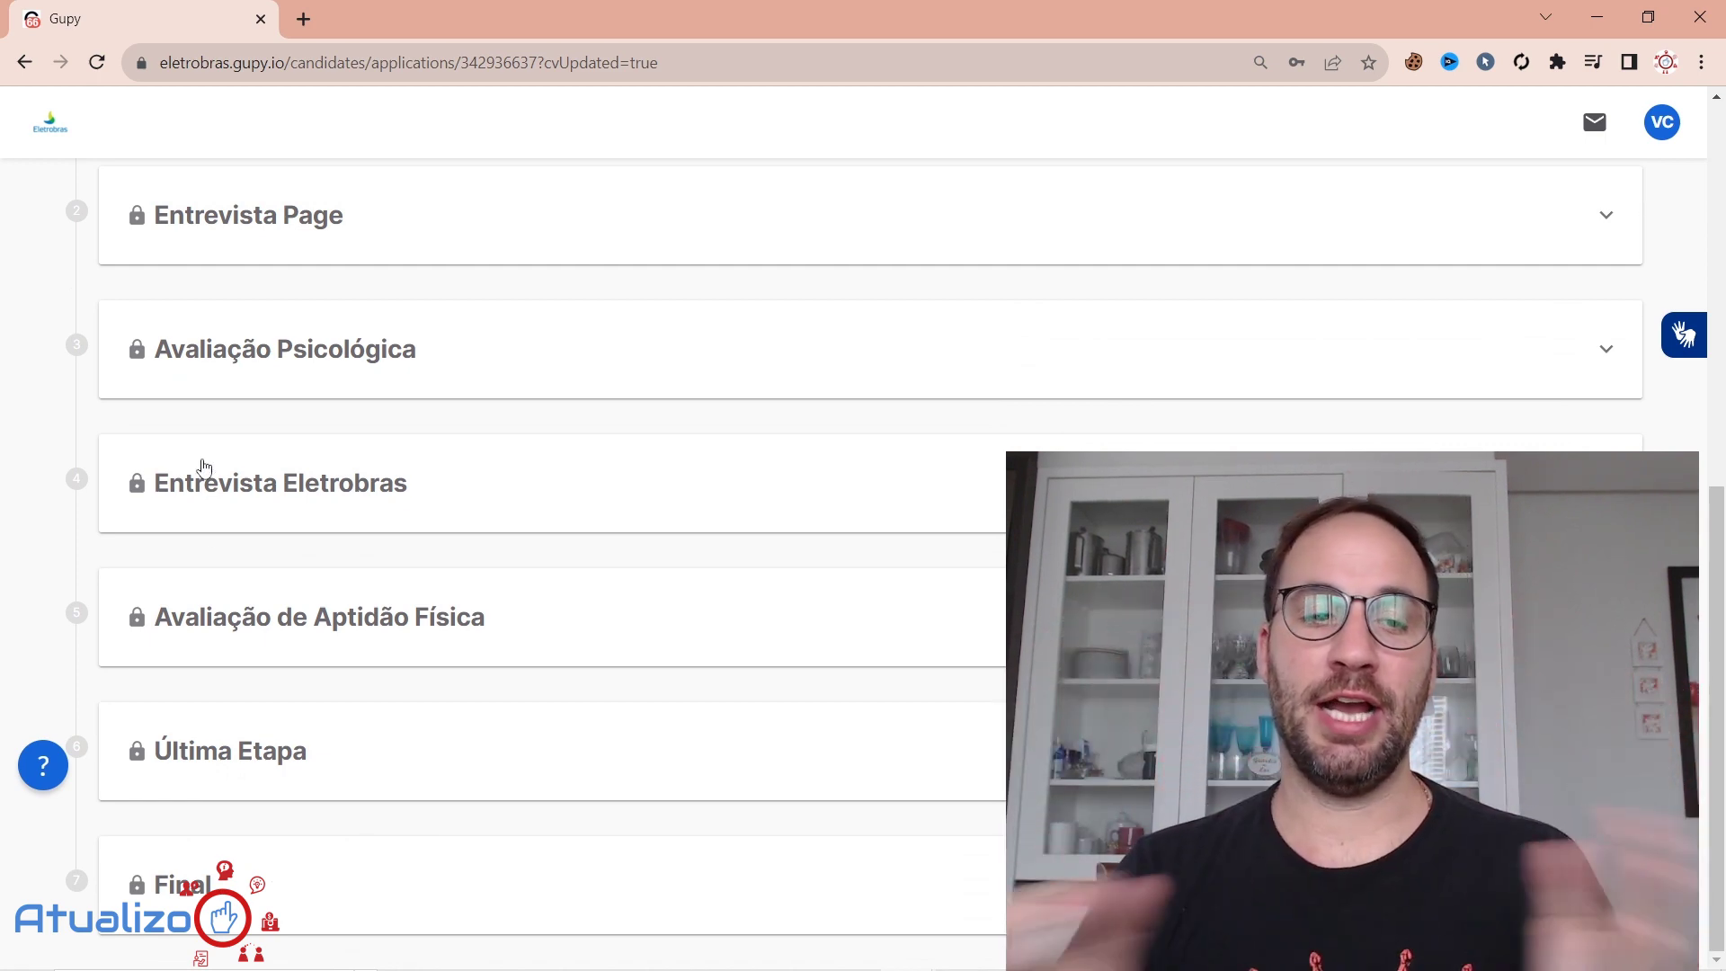
mouse_move(364, 962)
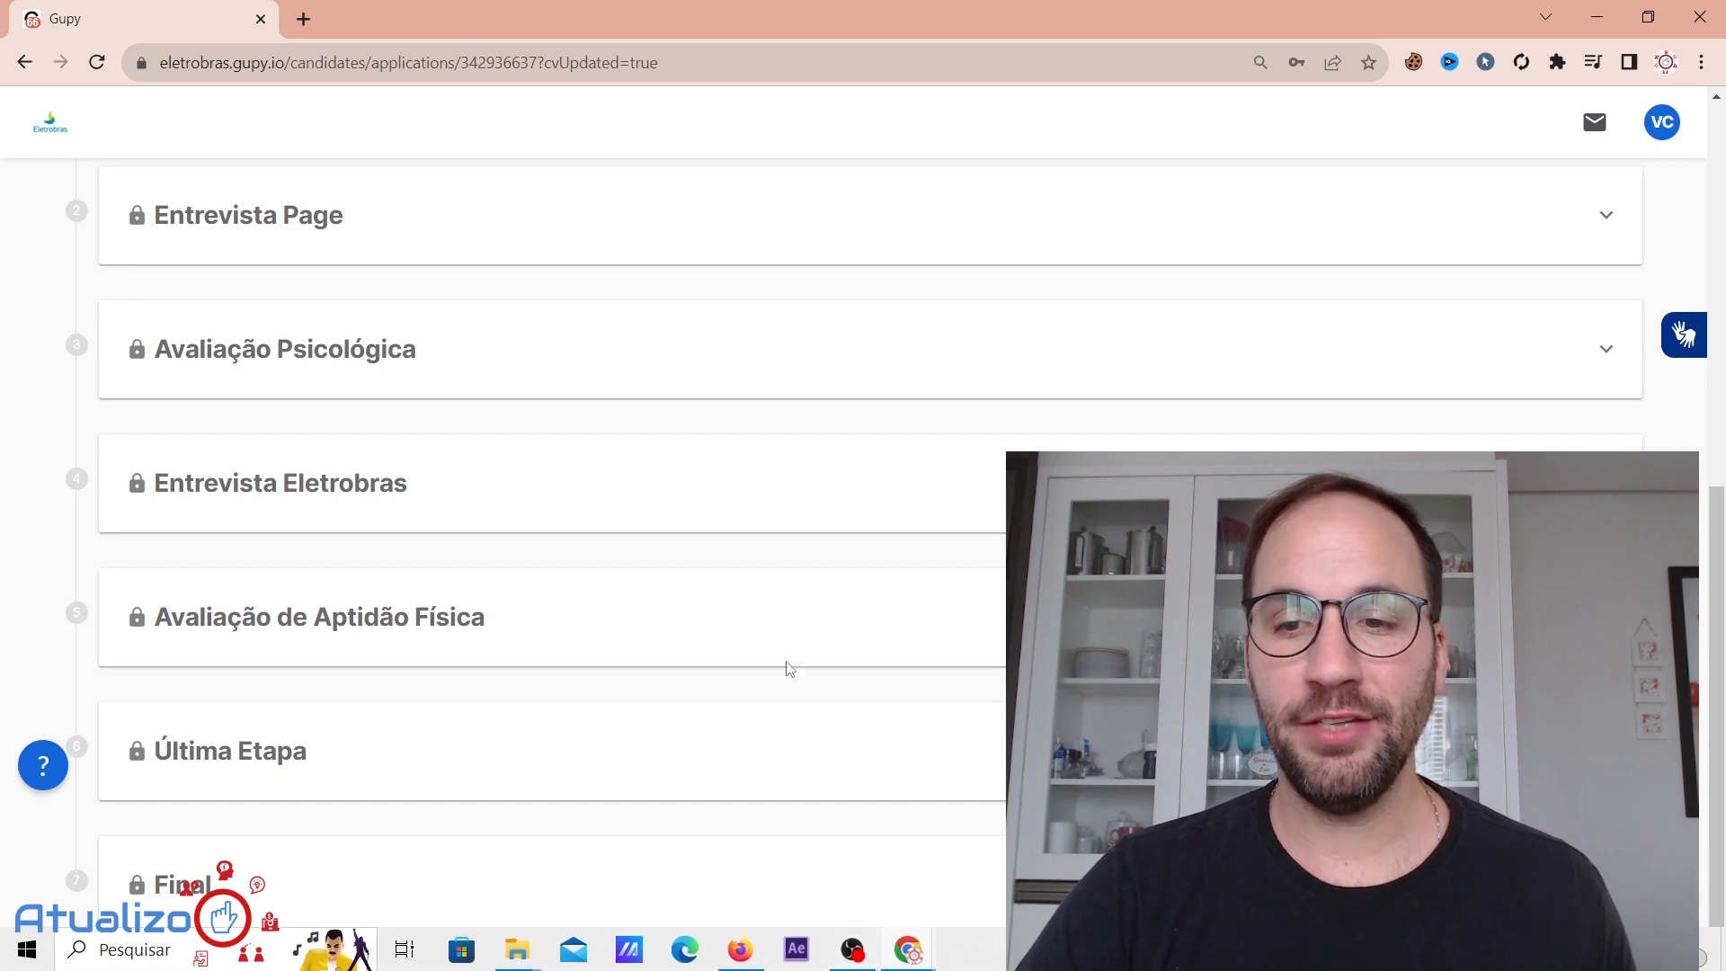